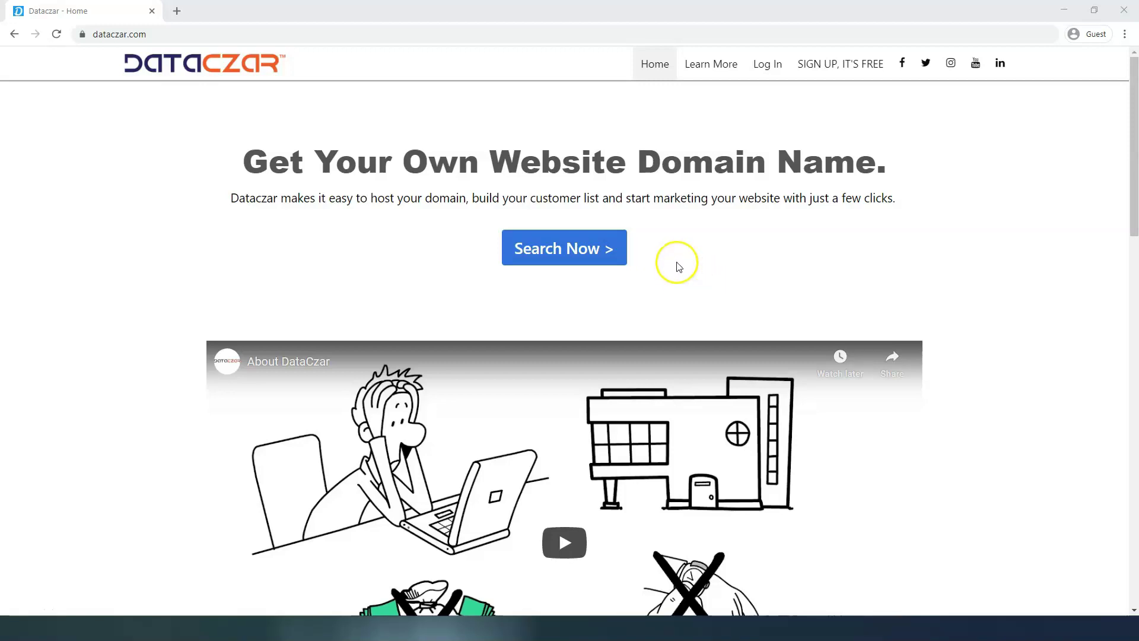
- Log in to the Dataczar account with the account password, close the Dataczar home page and show the dashboard full screen
click(141, 34)
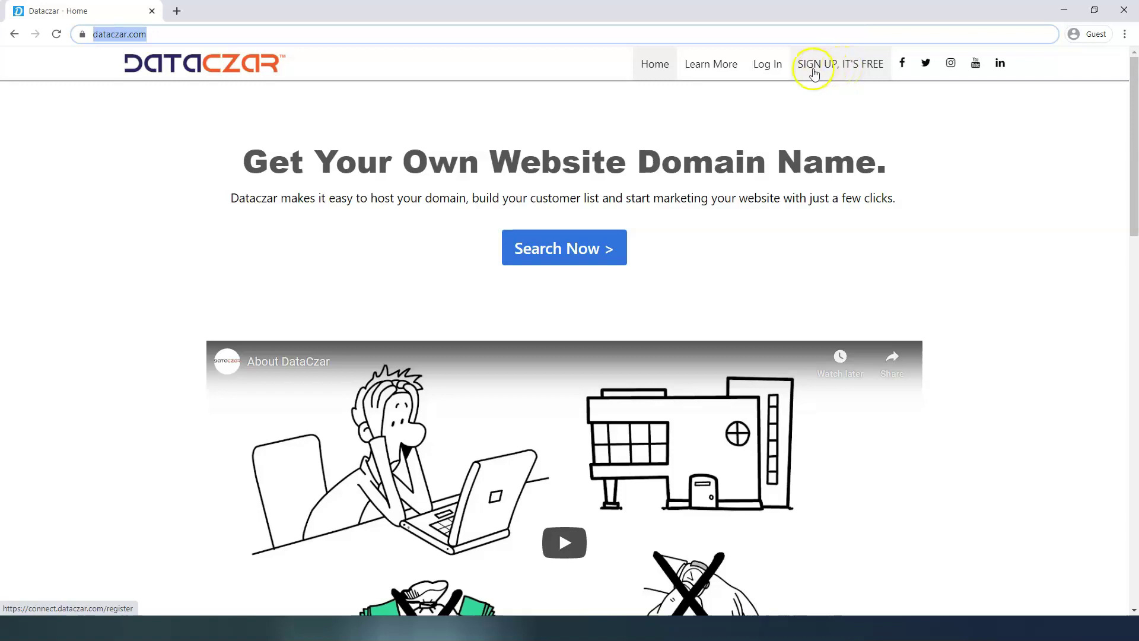
click(767, 66)
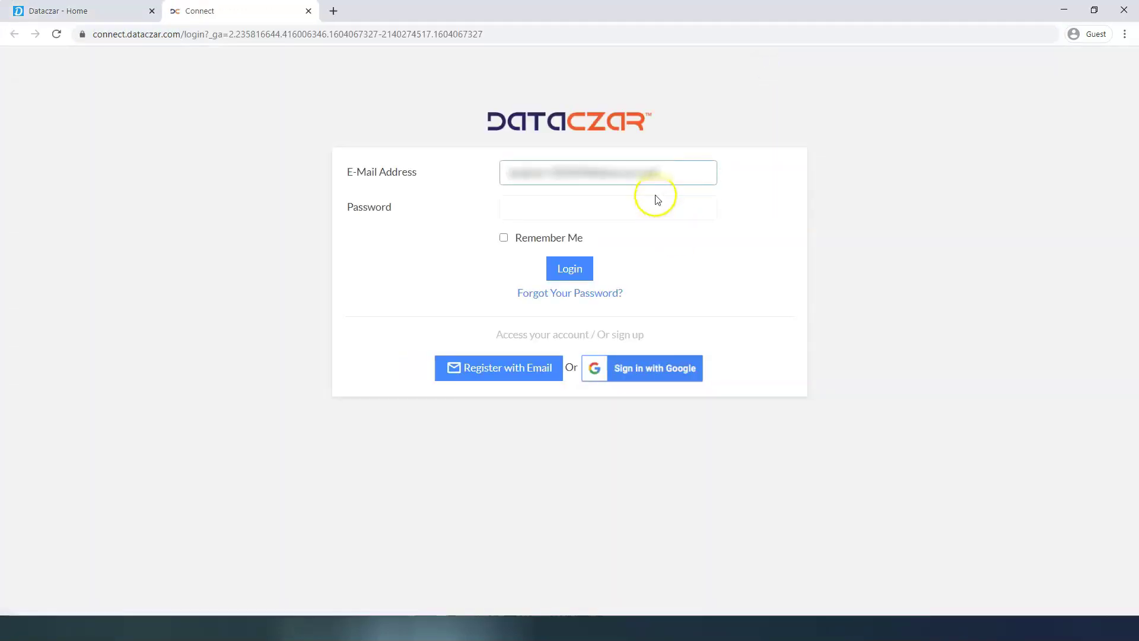
click(555, 212)
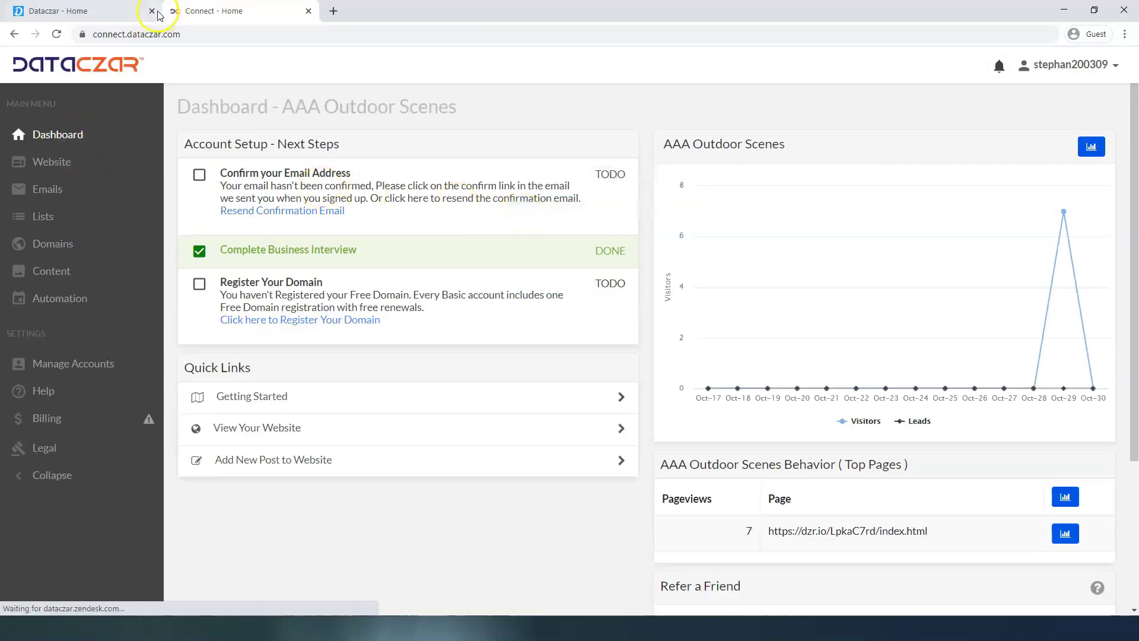
click(152, 10)
key(F11)
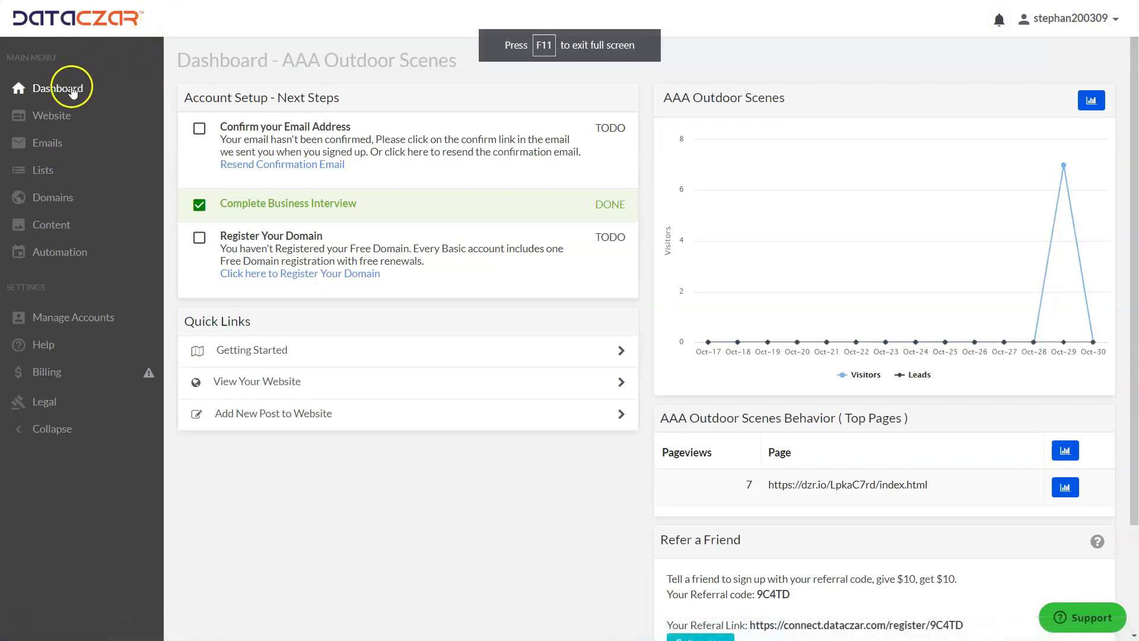
- View the public preview of the AAA Outdoor Scenes website, check its Contact section, and return to the website overview
click(66, 119)
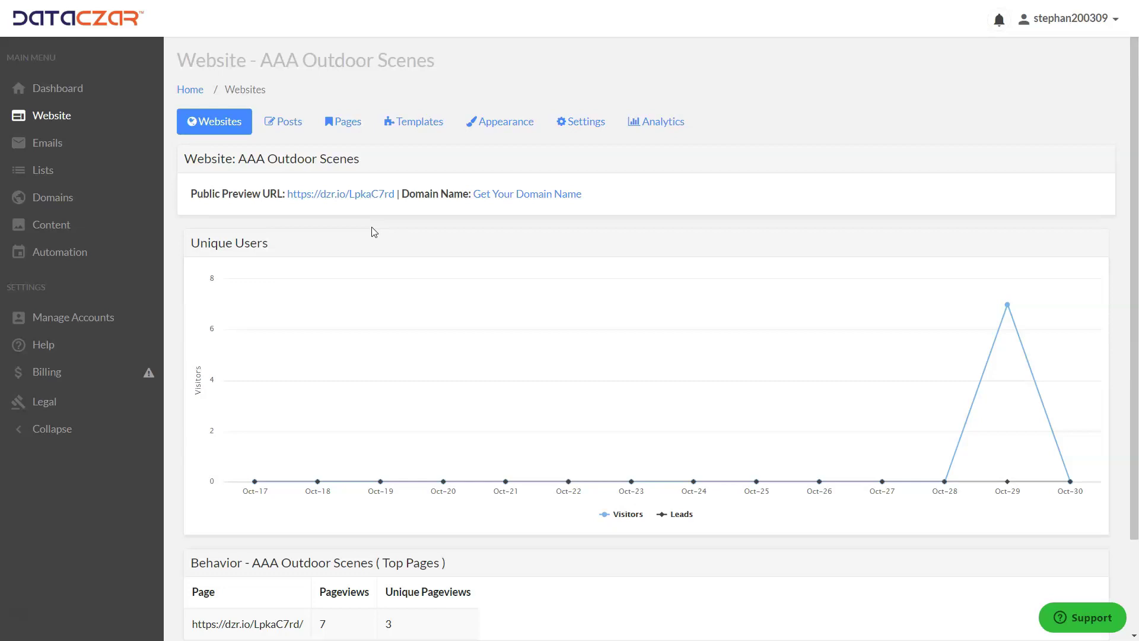
click(354, 199)
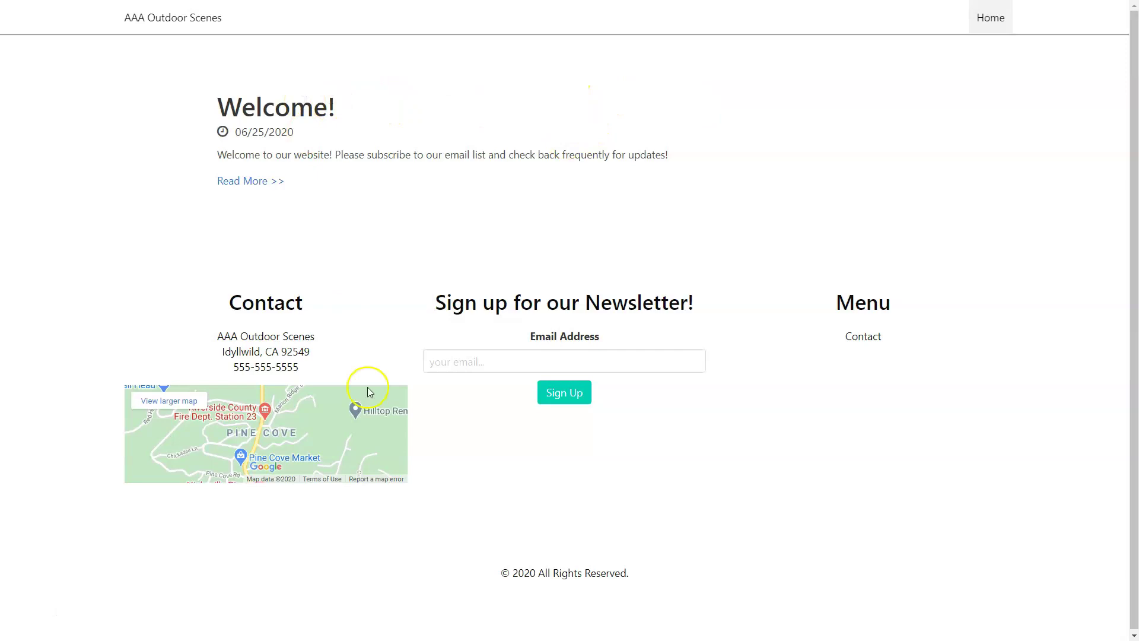
drag(223, 302, 362, 388)
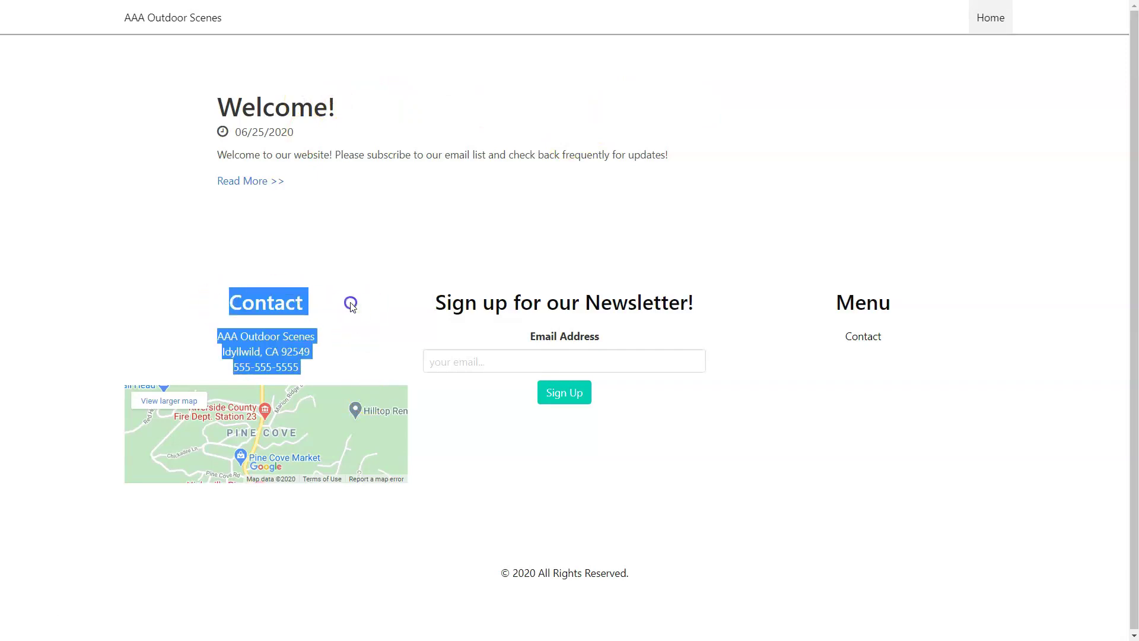
click(347, 301)
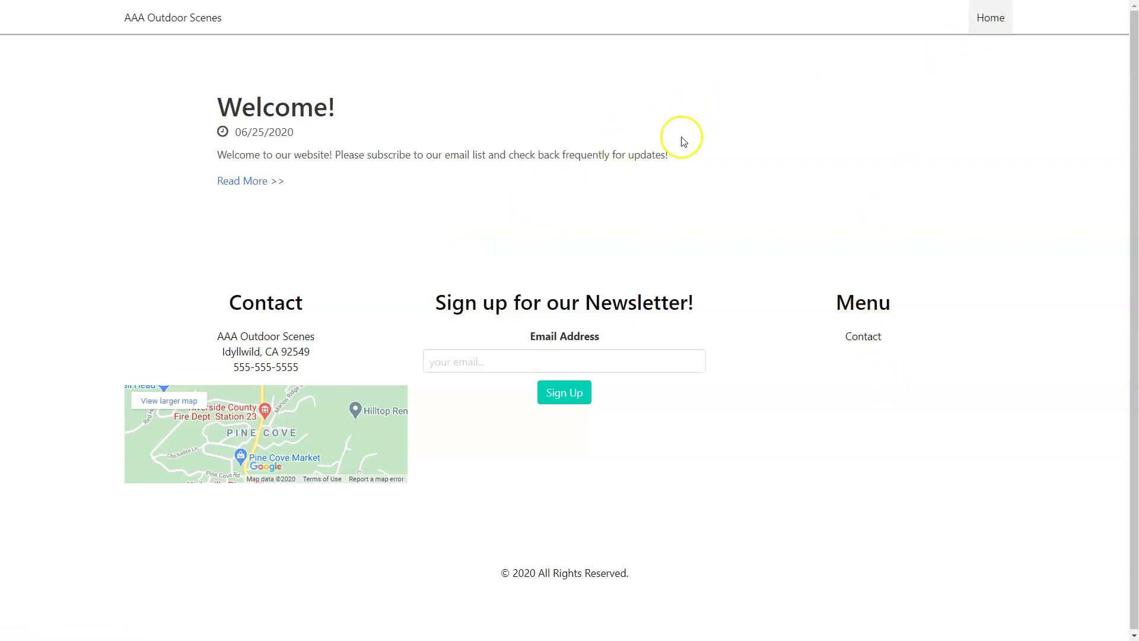
key(ctrl+w)
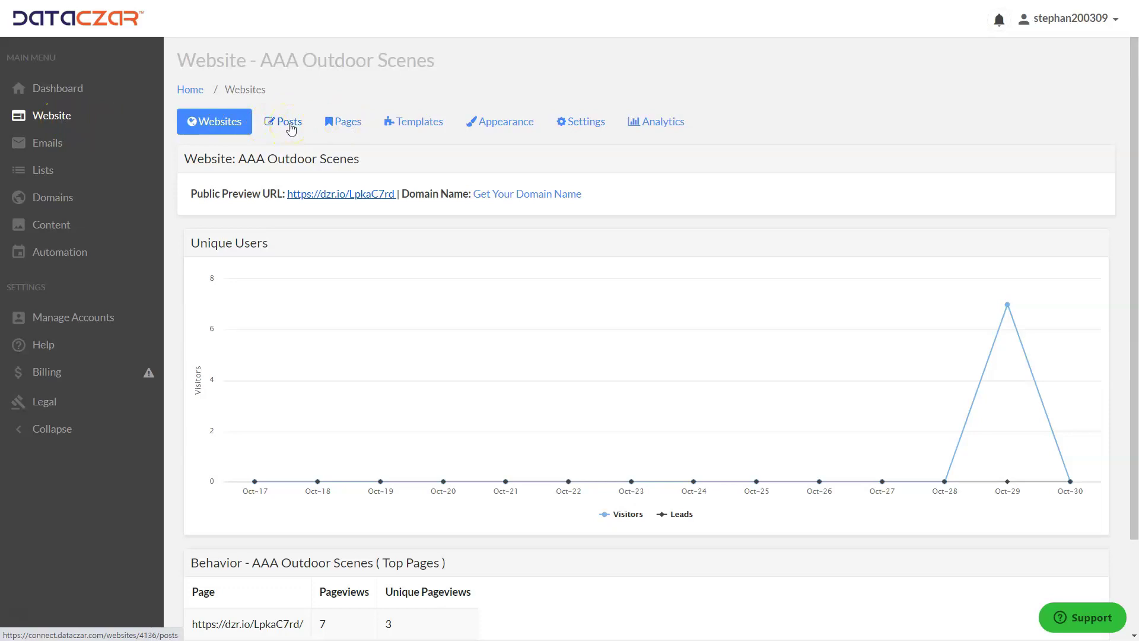
- Set the template in the AAA Outdoor Scenes website's appearance settings to Cyborg
click(345, 126)
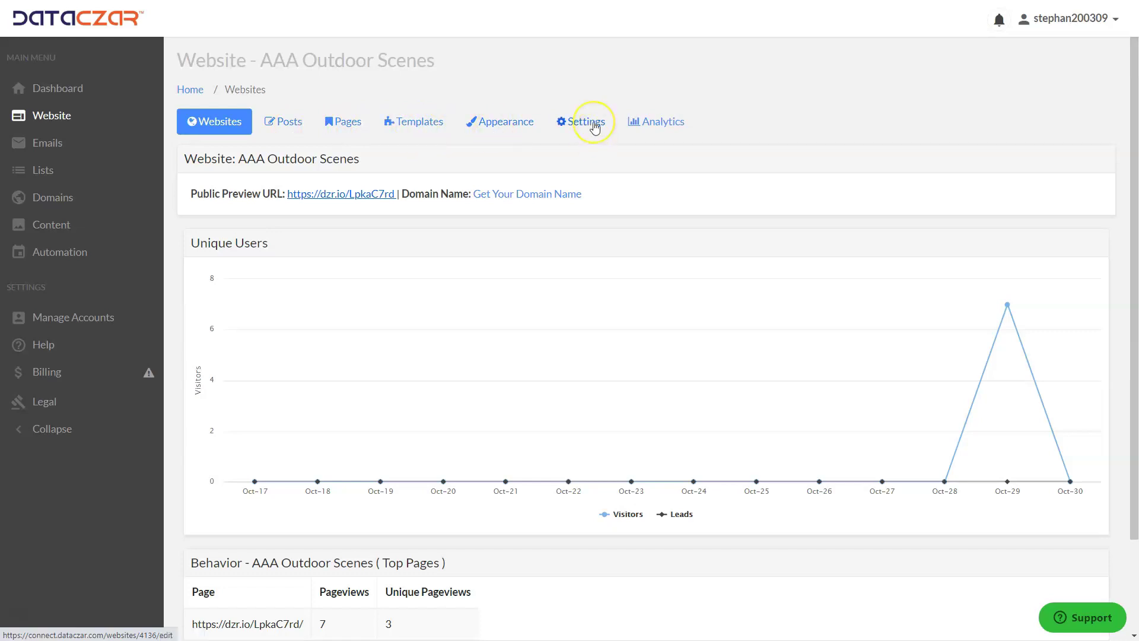
click(505, 123)
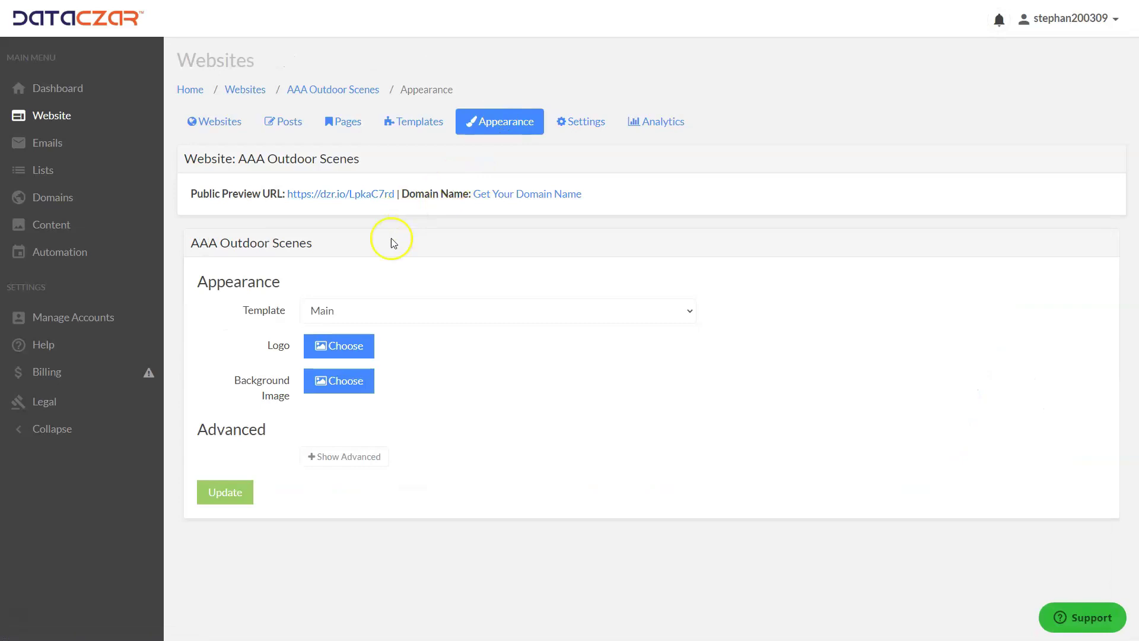
click(382, 311)
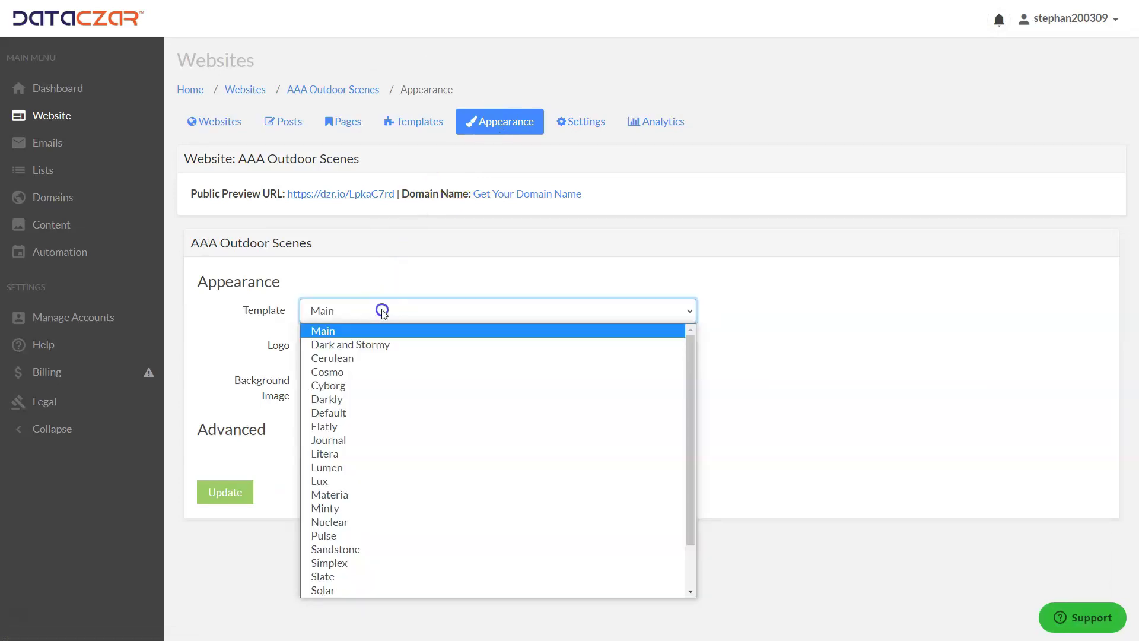
click(377, 310)
click(347, 386)
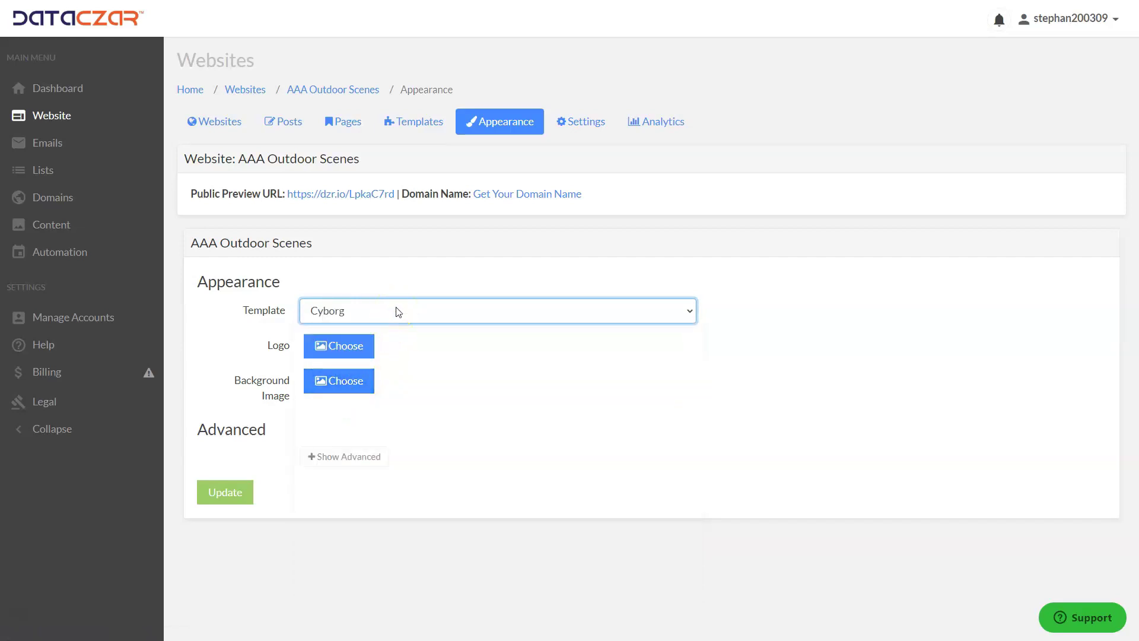
- Choose the black AAA Outdoor Scenes banner from the uploaded images as the website logo and save the appearance update
click(343, 350)
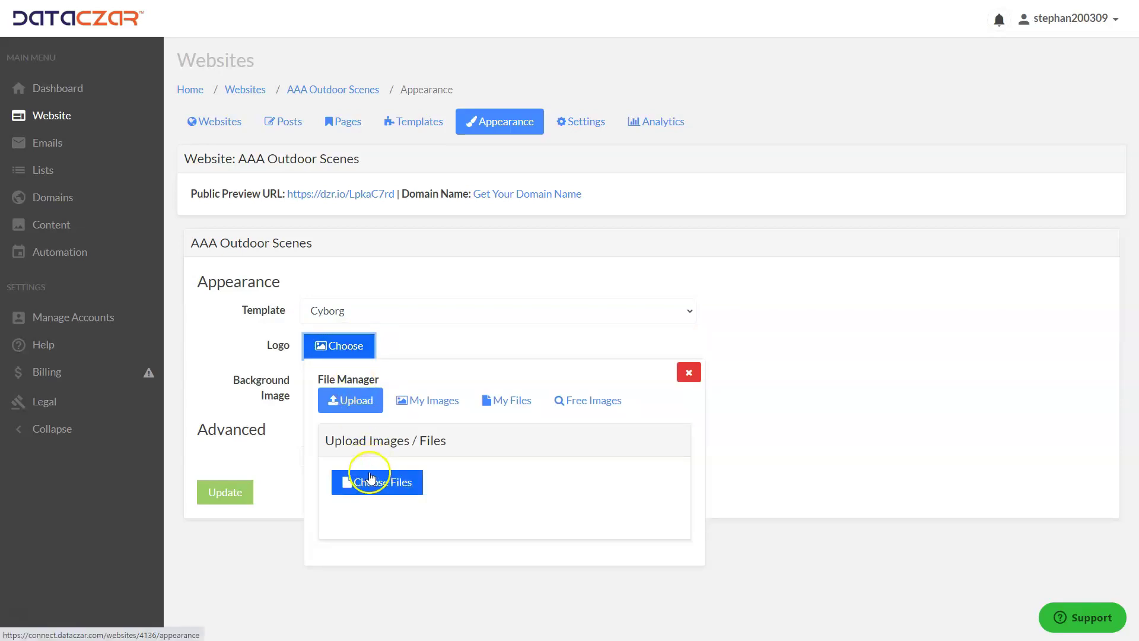
click(445, 401)
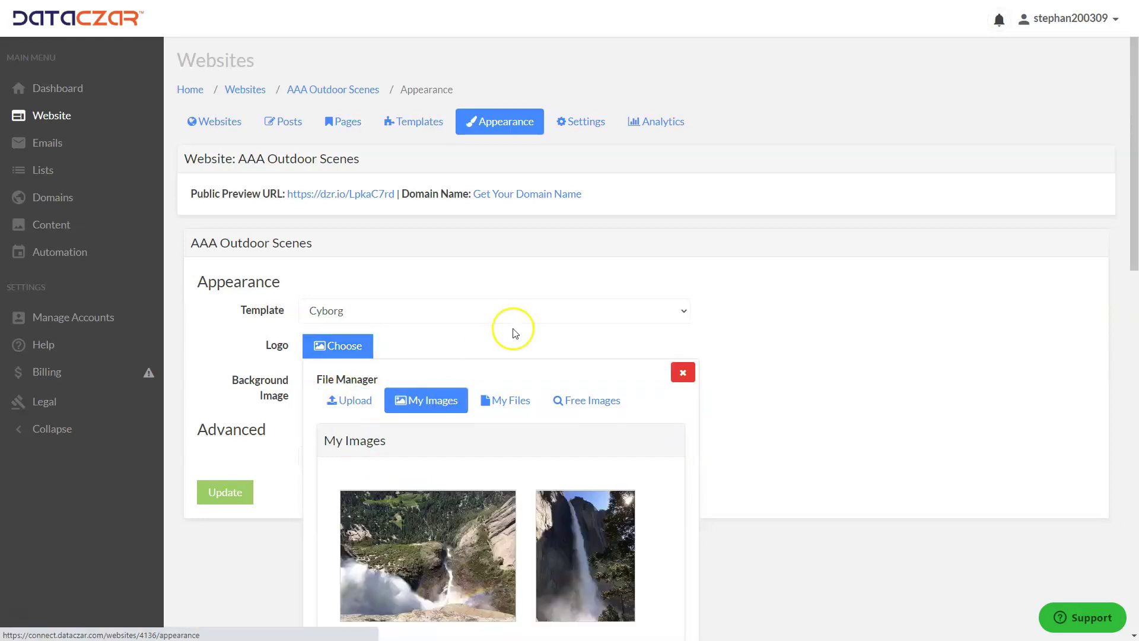
scroll(509, 306, down, 10)
scroll(510, 249, down, 4)
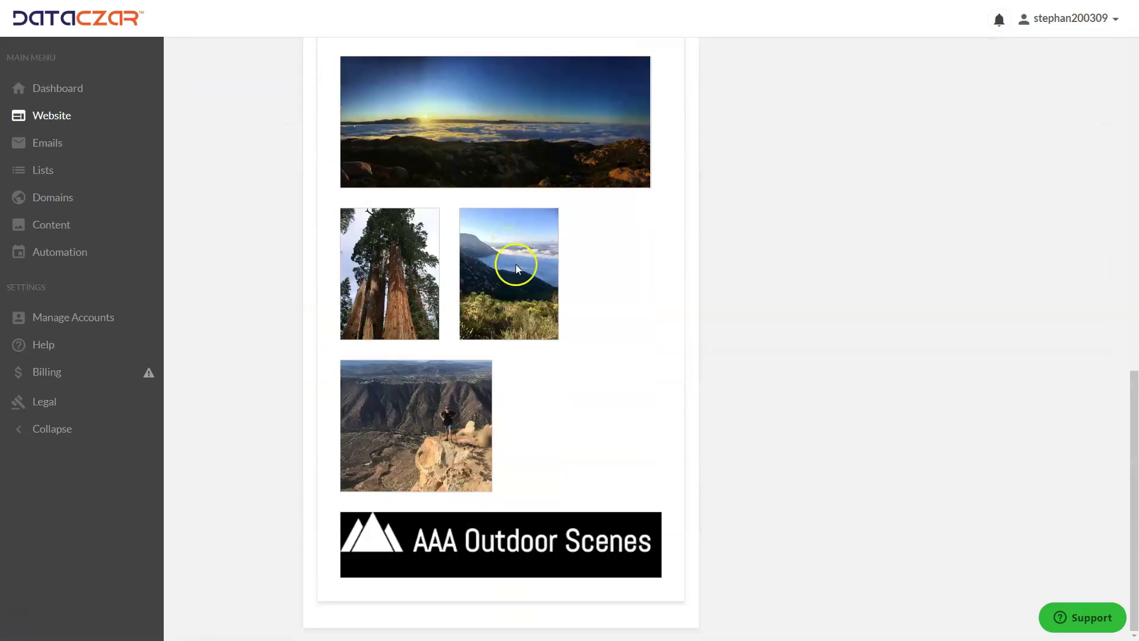
click(543, 542)
click(482, 542)
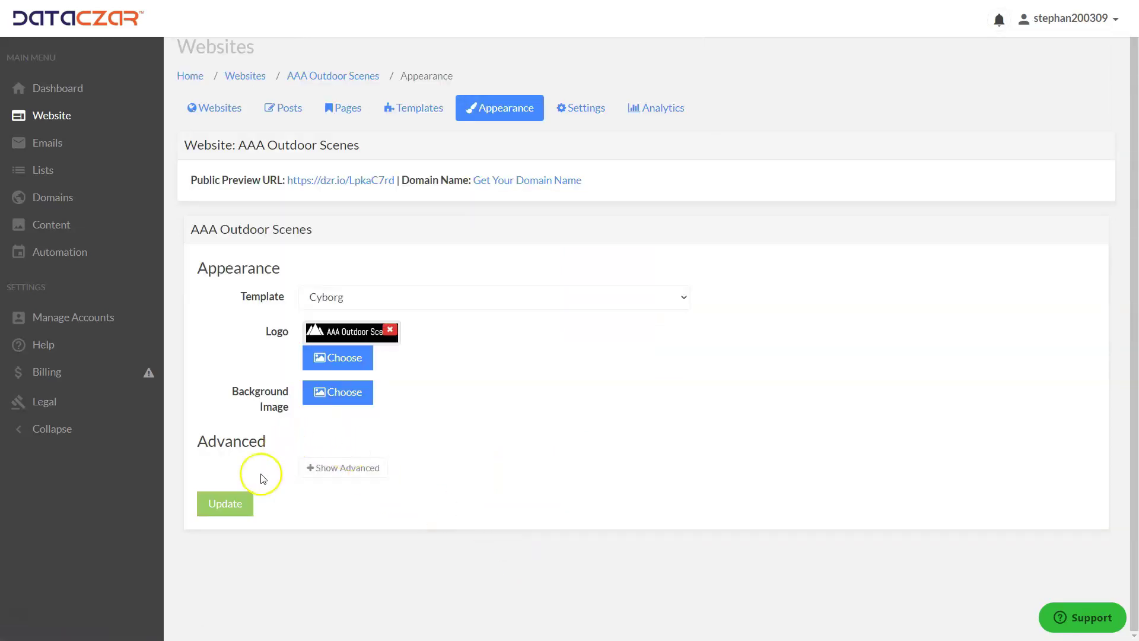
click(235, 505)
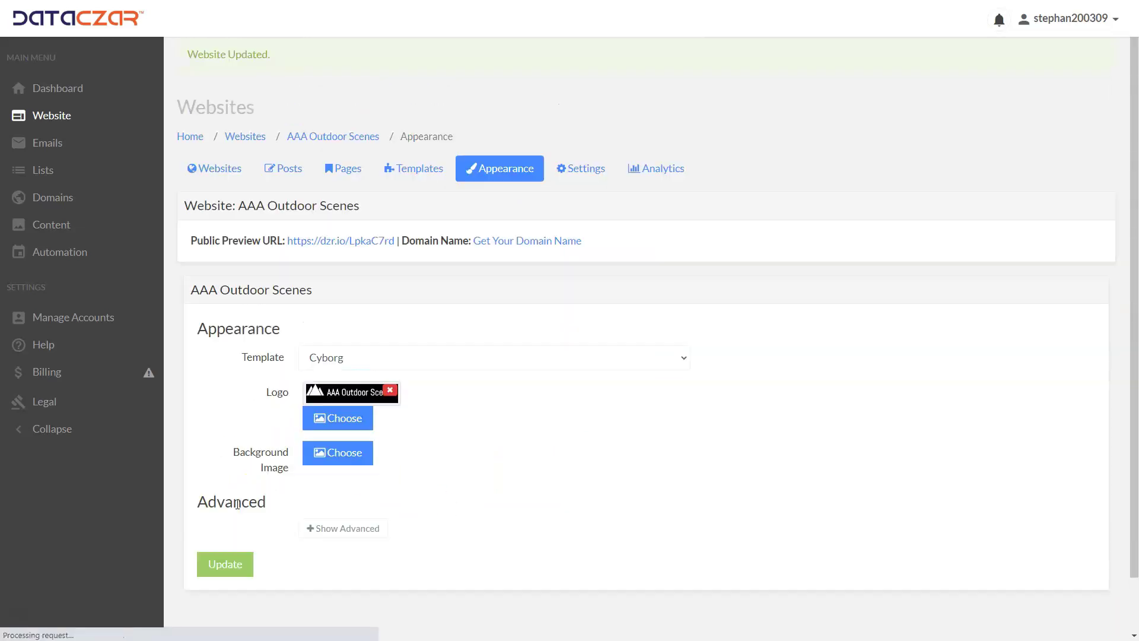
- Look through the template choices and open the Help Center article on how to use website templates
click(388, 362)
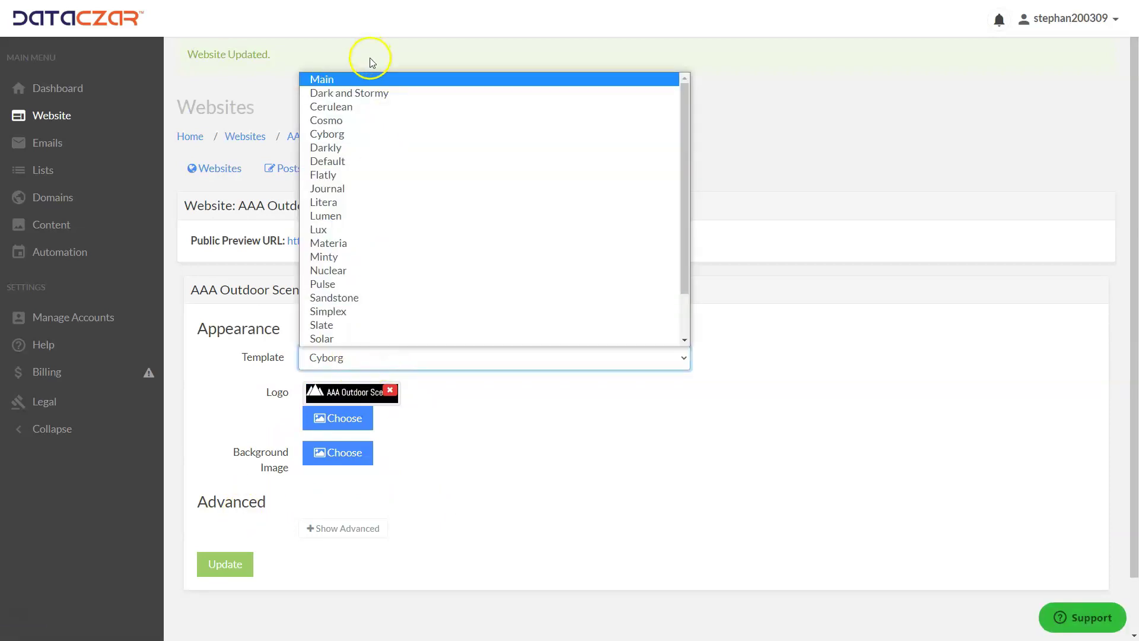
click(732, 398)
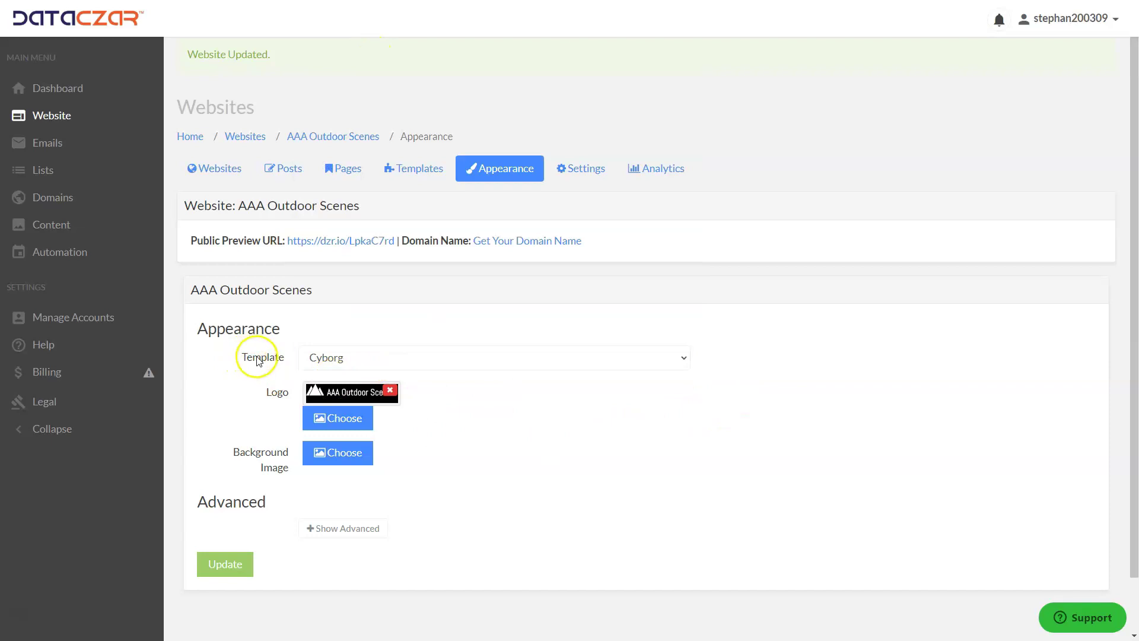
click(57, 346)
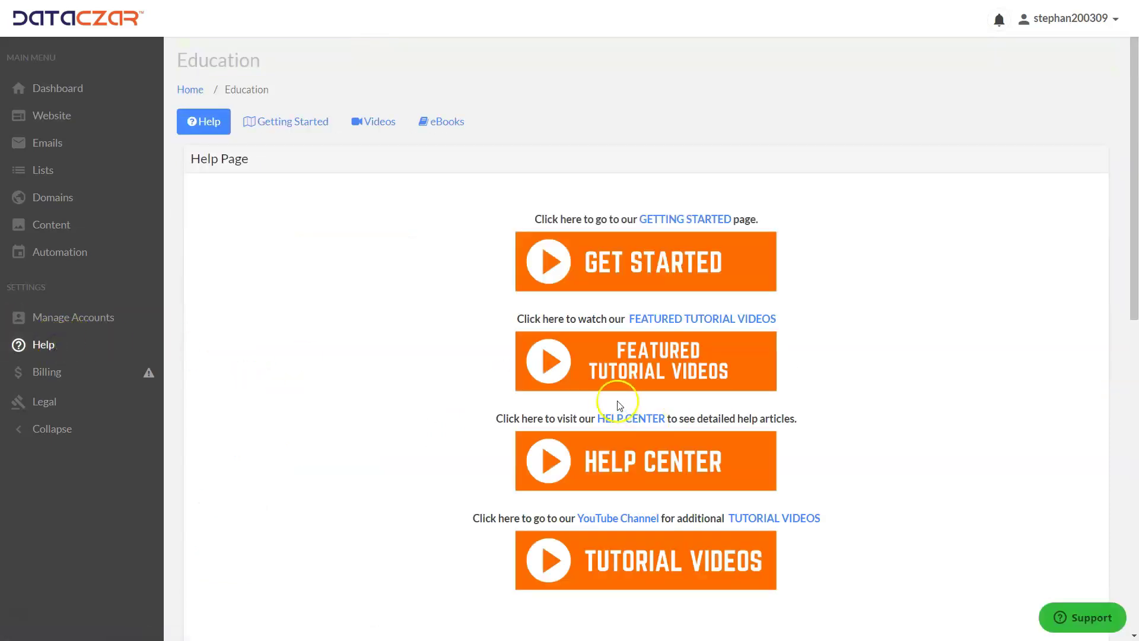
click(645, 467)
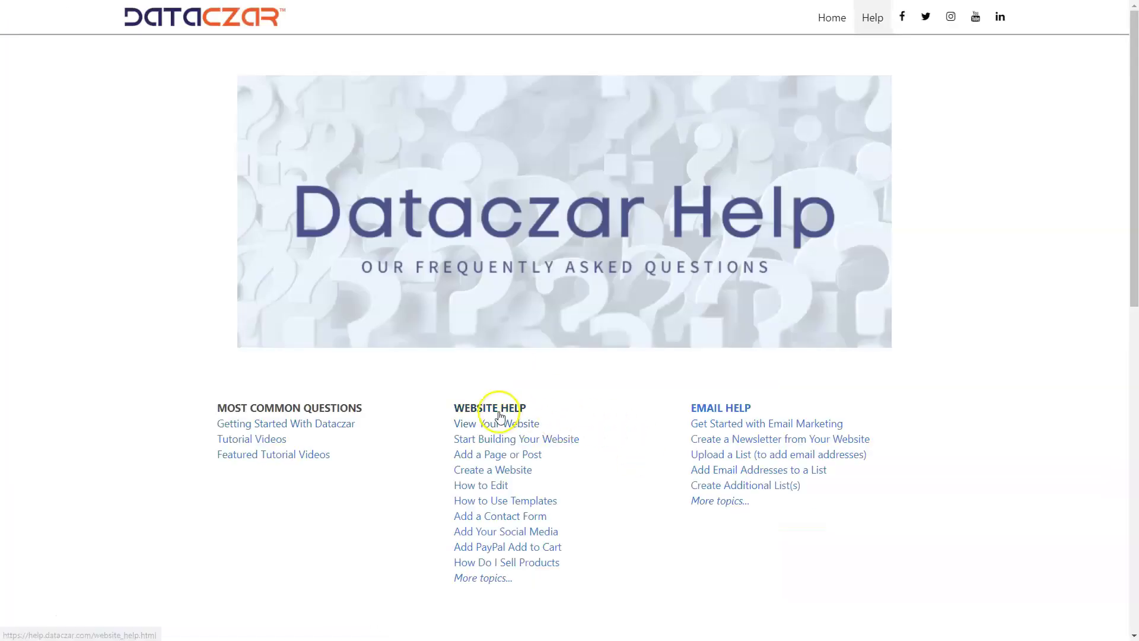
click(516, 504)
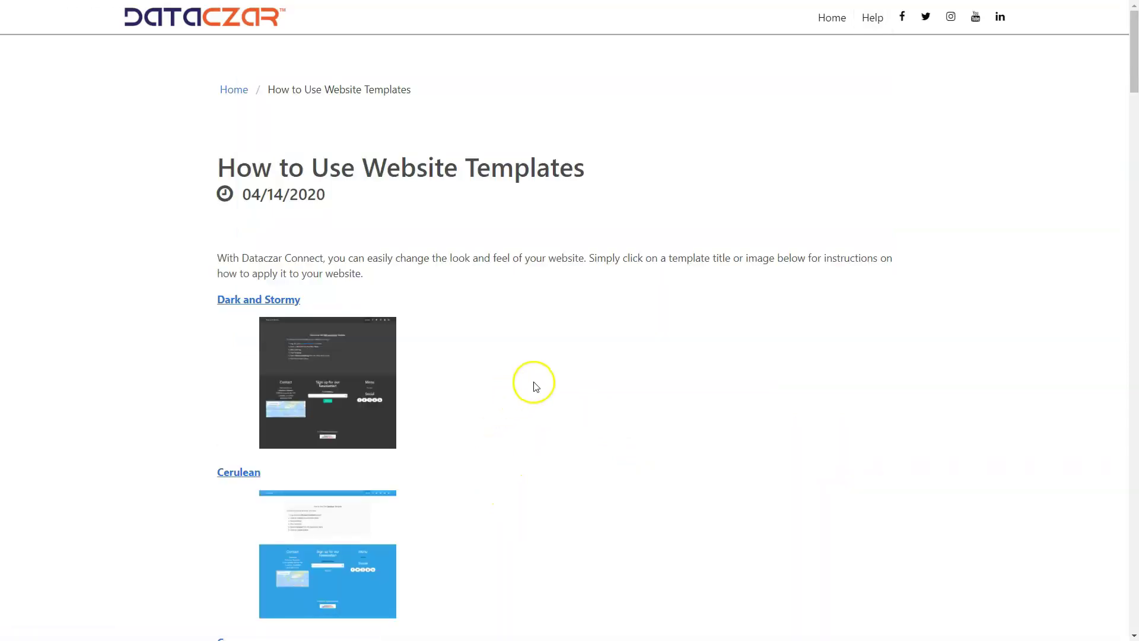
- Browse the template previews in the help article, from Dark and Stormy to Default, and close the article
scroll(516, 380, down, 9)
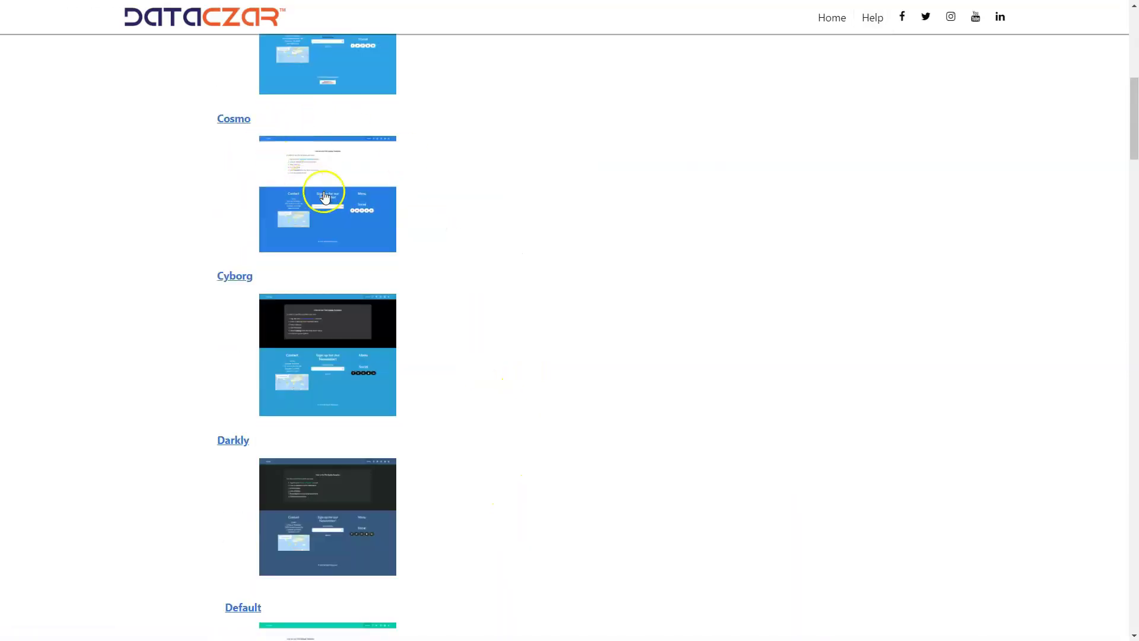
scroll(643, 313, down, 3)
scroll(618, 336, up, 4)
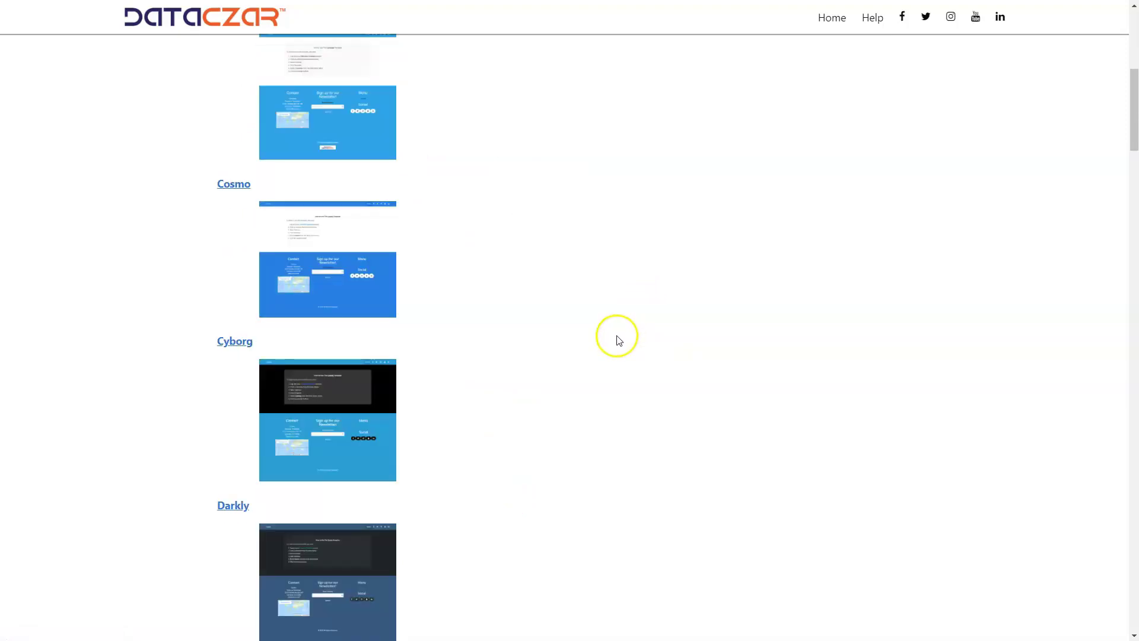
scroll(617, 337, up, 4)
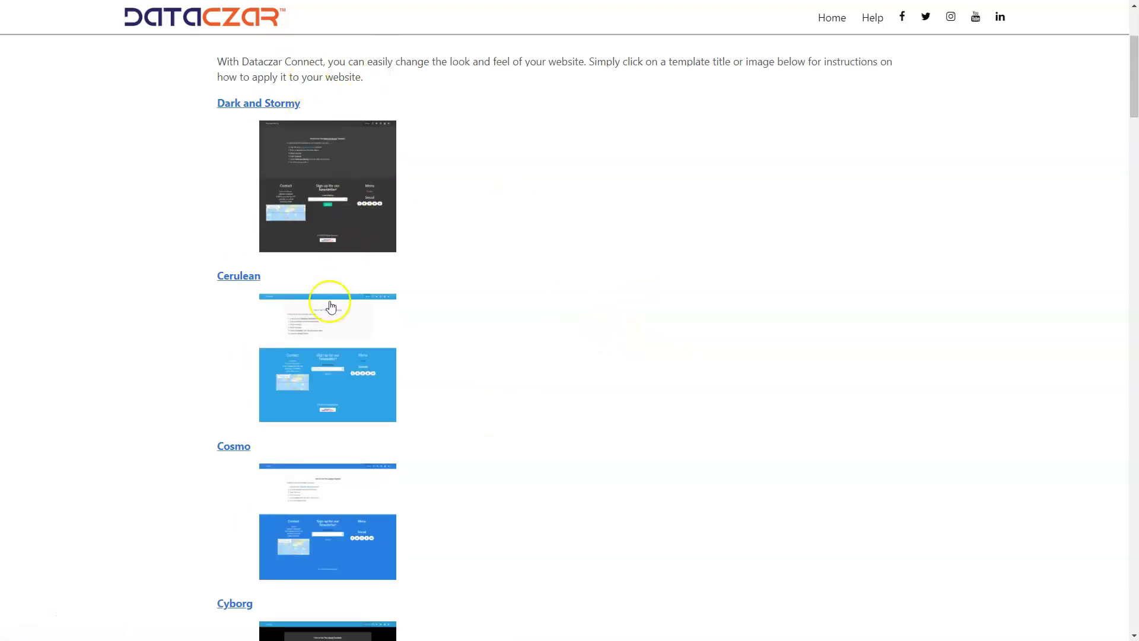
scroll(331, 306, down, 8)
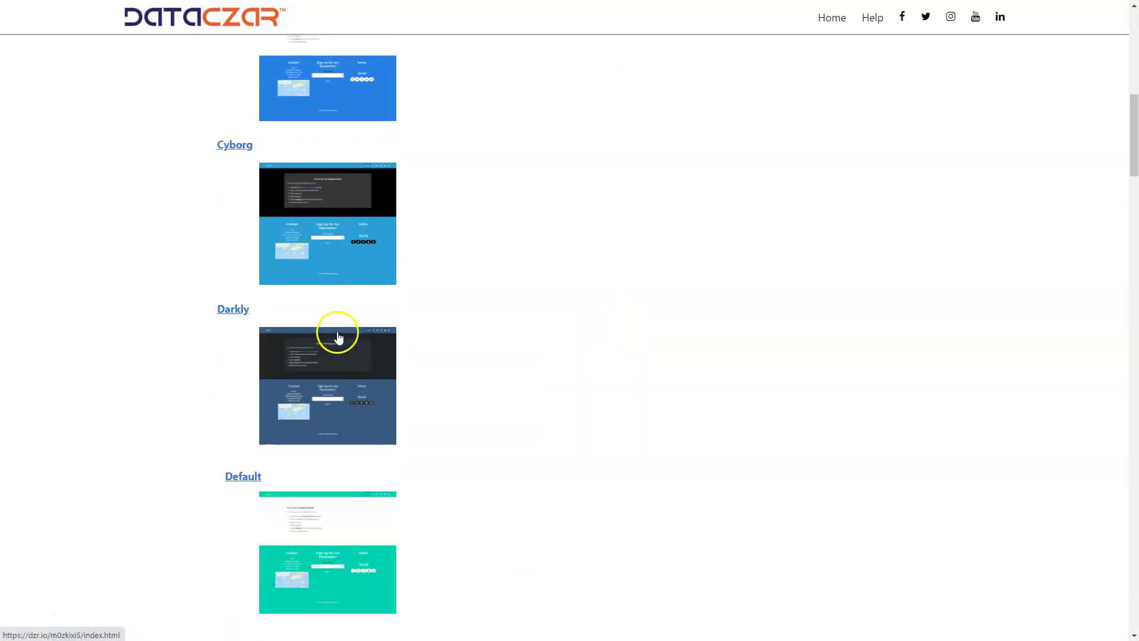
scroll(483, 409, up, 12)
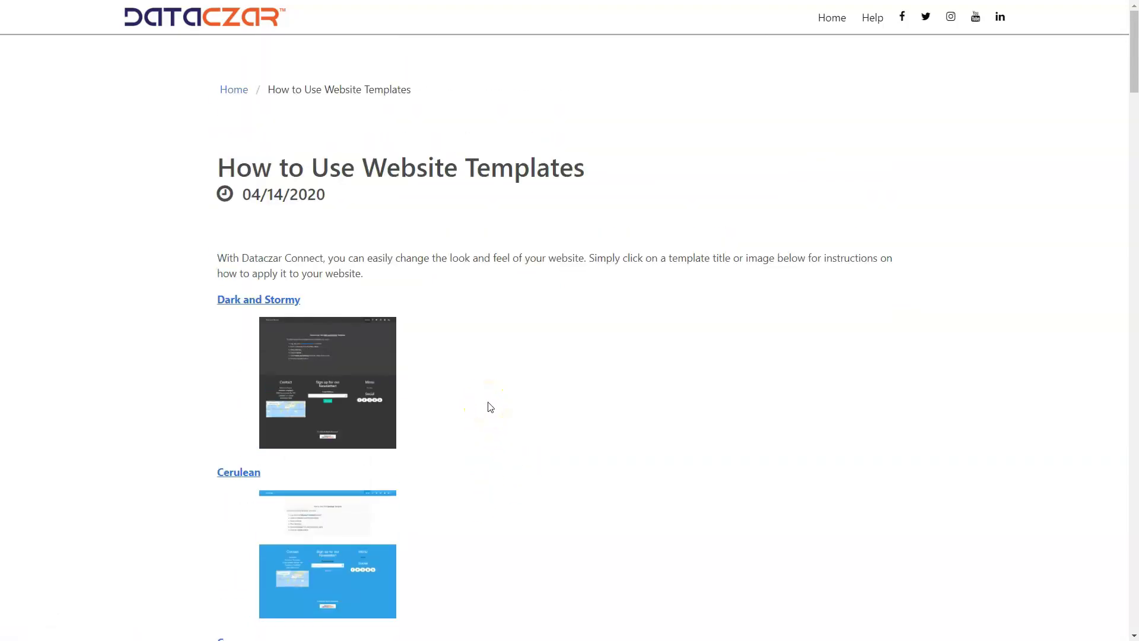
key(F11)
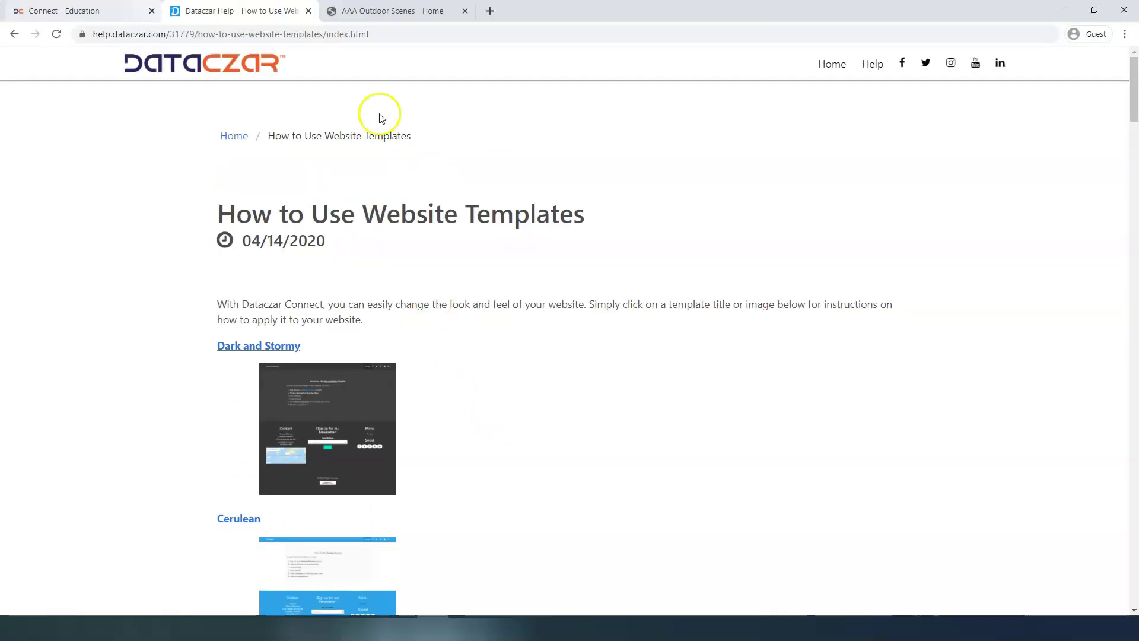
click(309, 12)
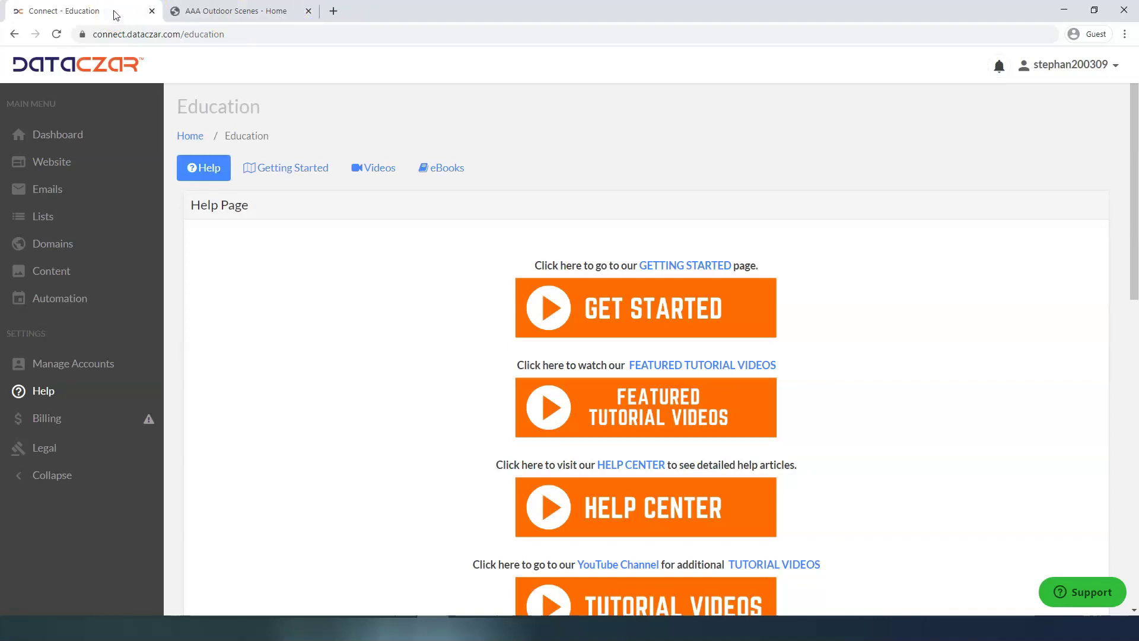
- Open the website settings for AAA Outdoor Scenes, passing through its appearance page
key(F11)
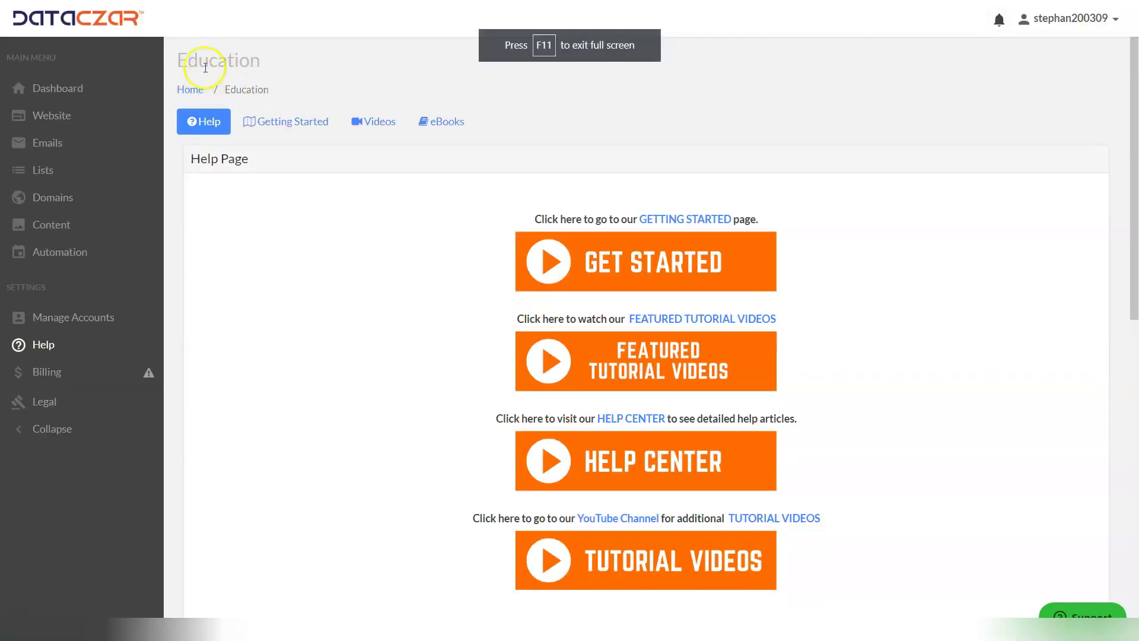
click(61, 116)
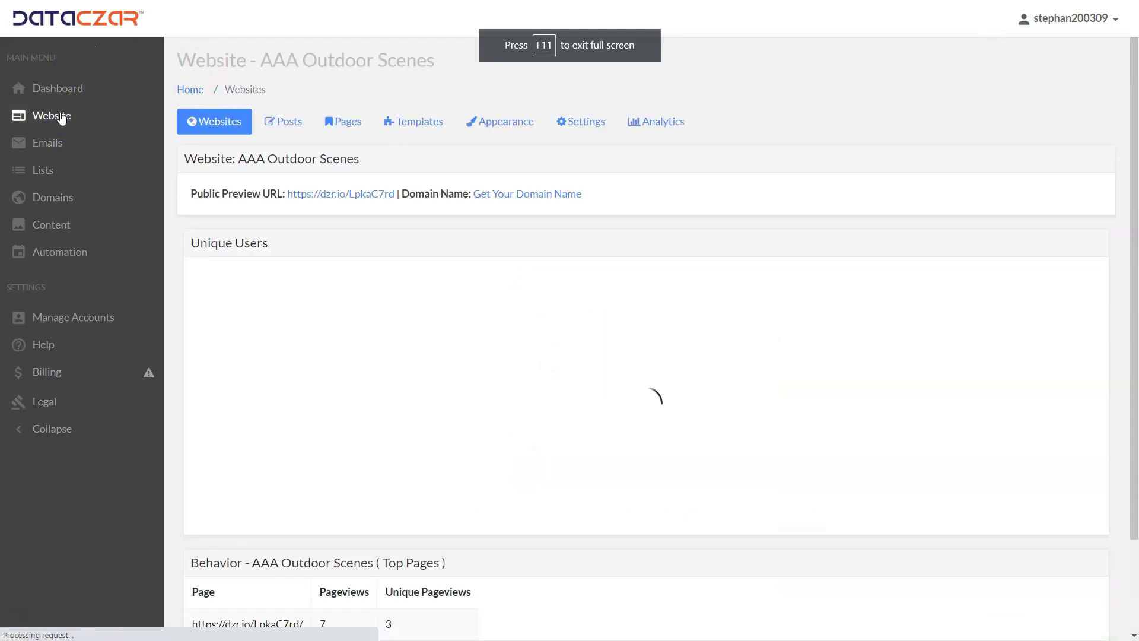
click(517, 124)
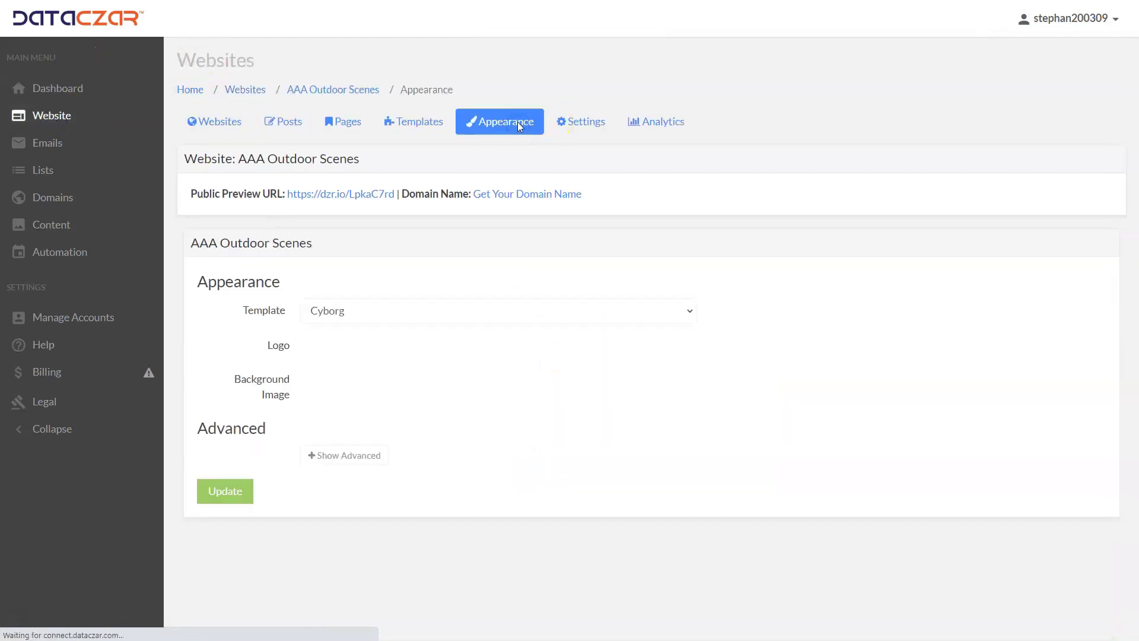
click(521, 121)
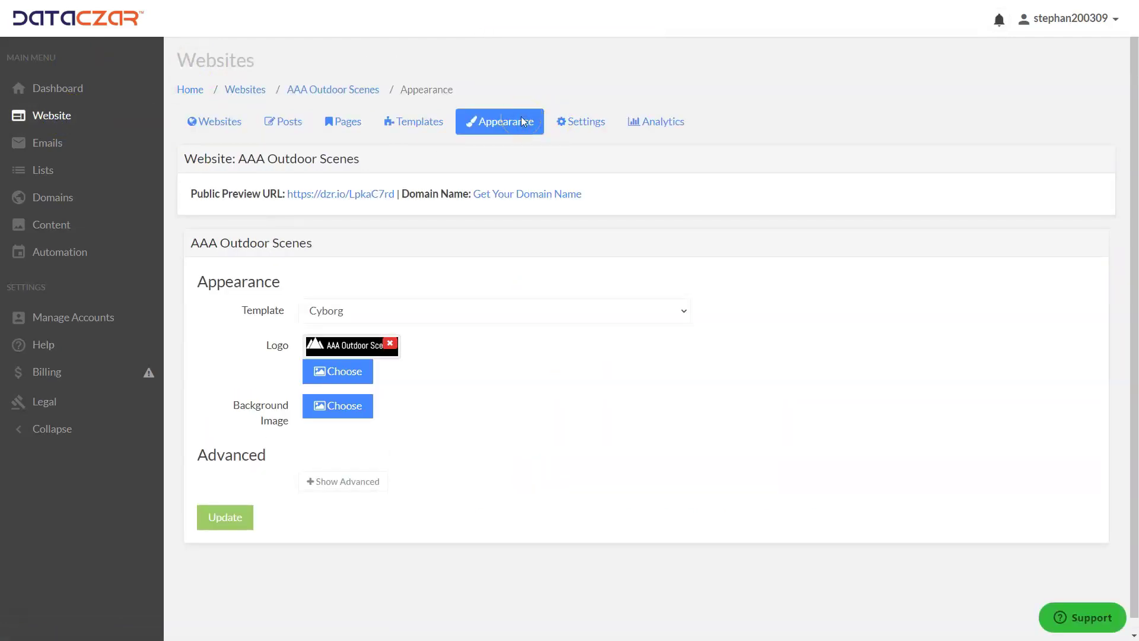
click(585, 126)
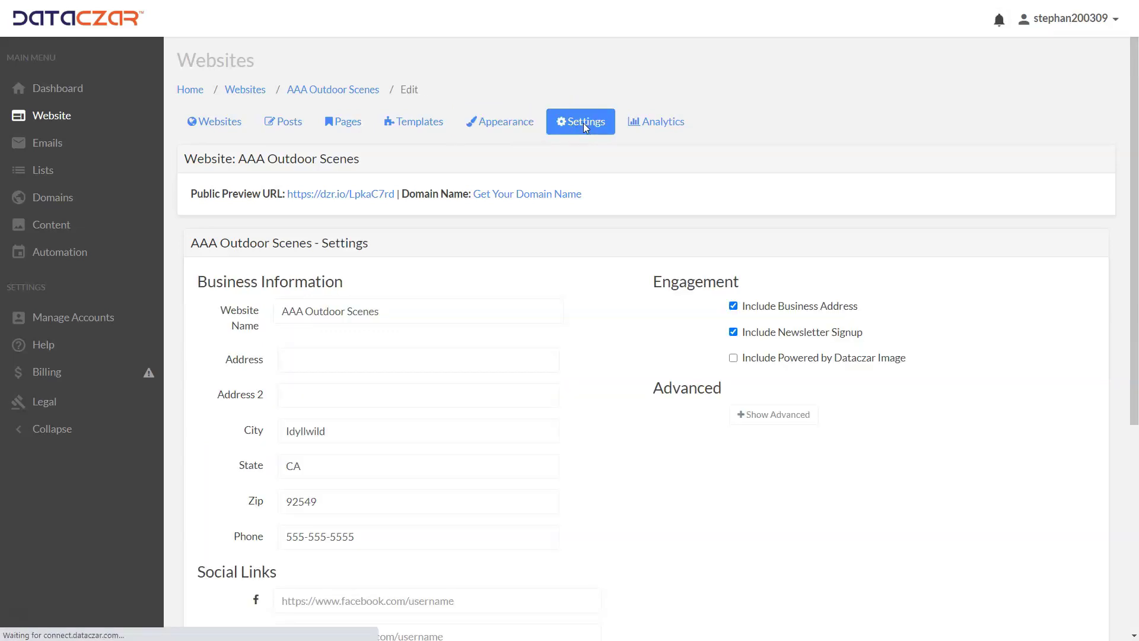
scroll(409, 297, down, 1)
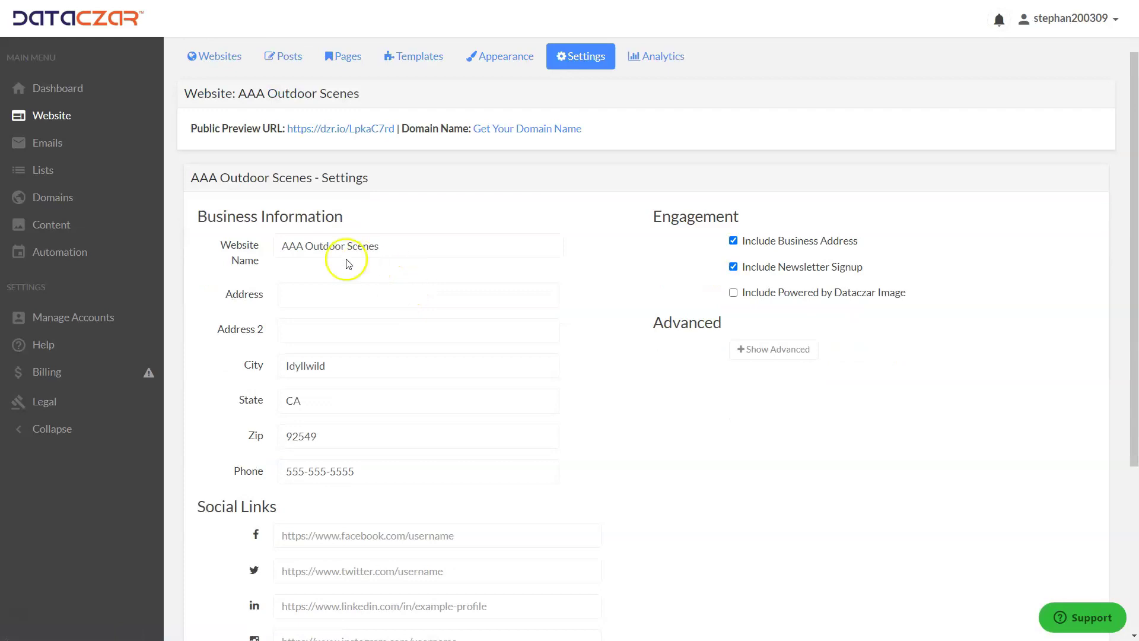
- Go over the business information fields and try out the Include Business Address and Include Newsletter Signup options
drag(279, 243, 391, 336)
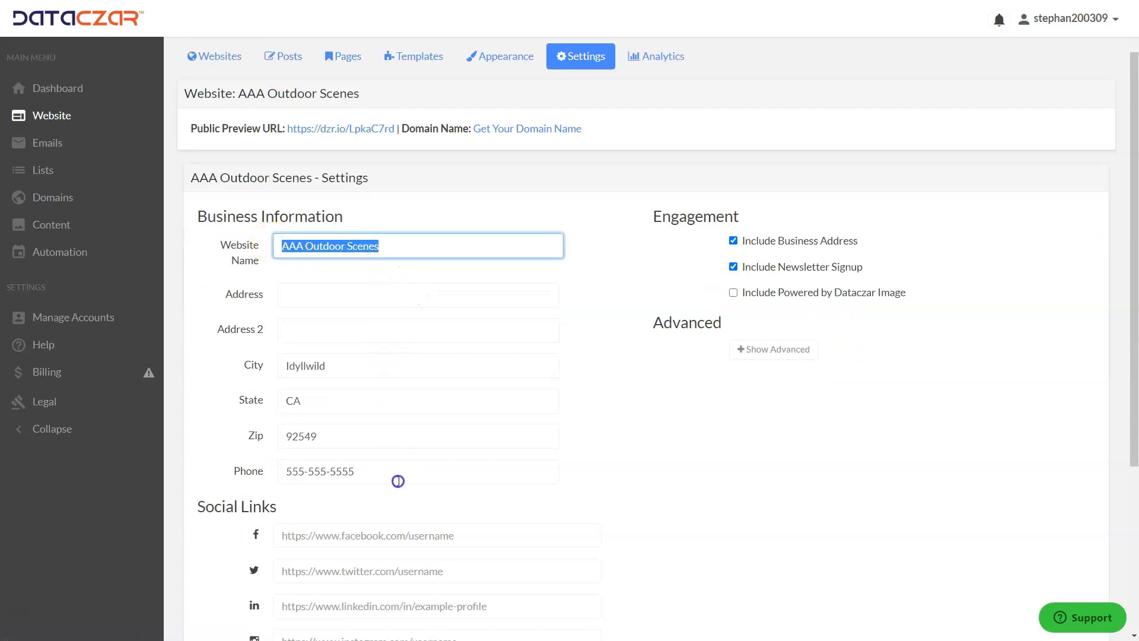
click(414, 468)
click(542, 328)
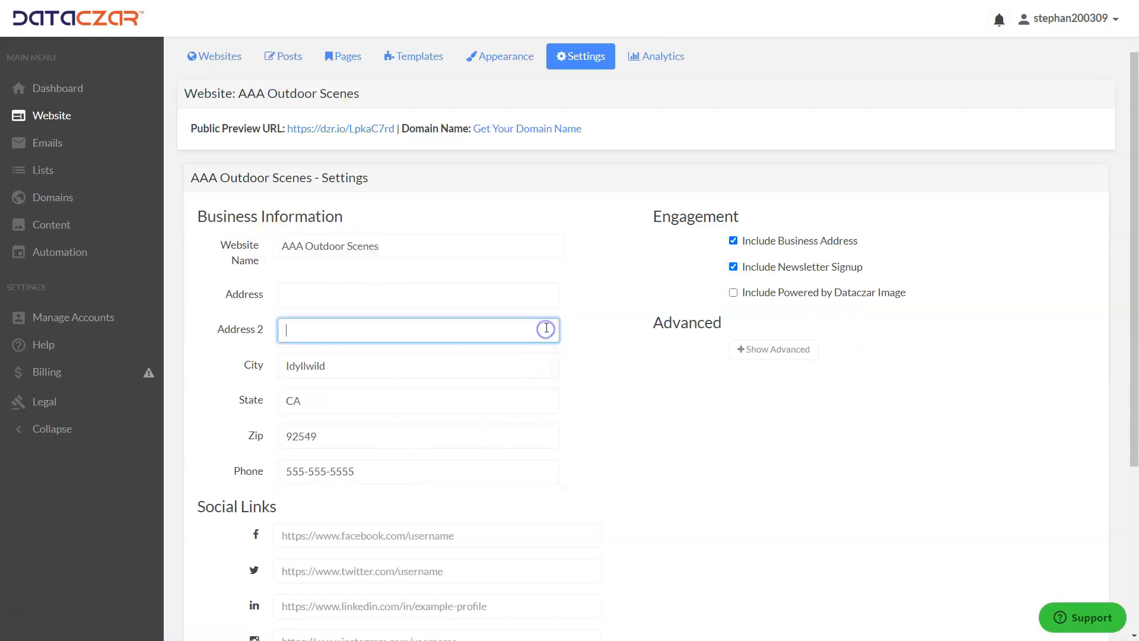
click(626, 256)
click(734, 241)
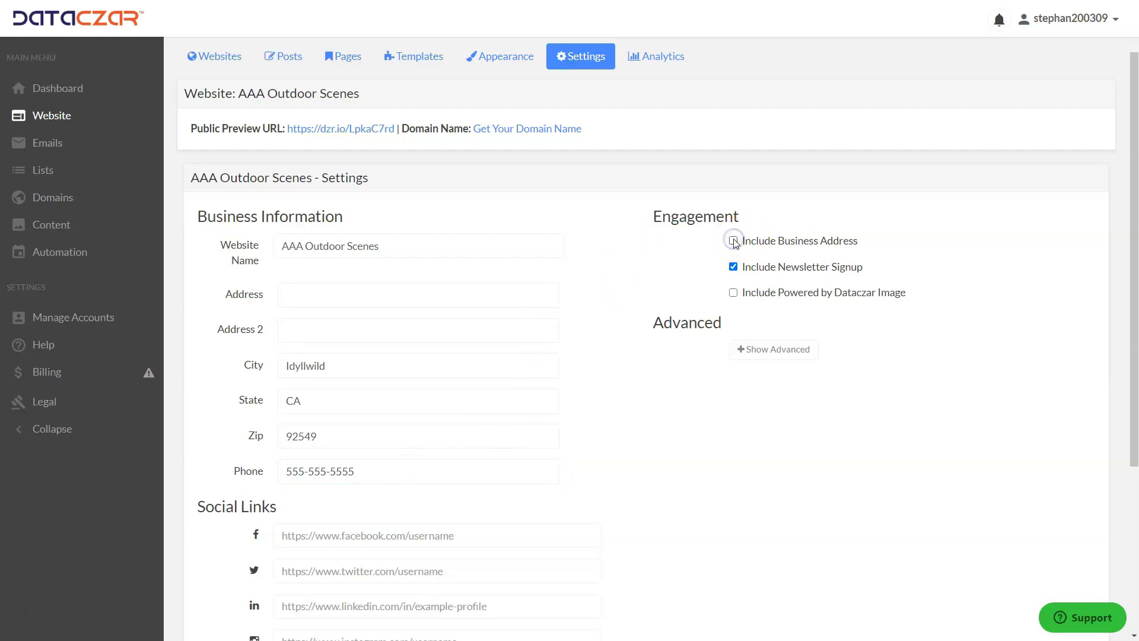
click(733, 268)
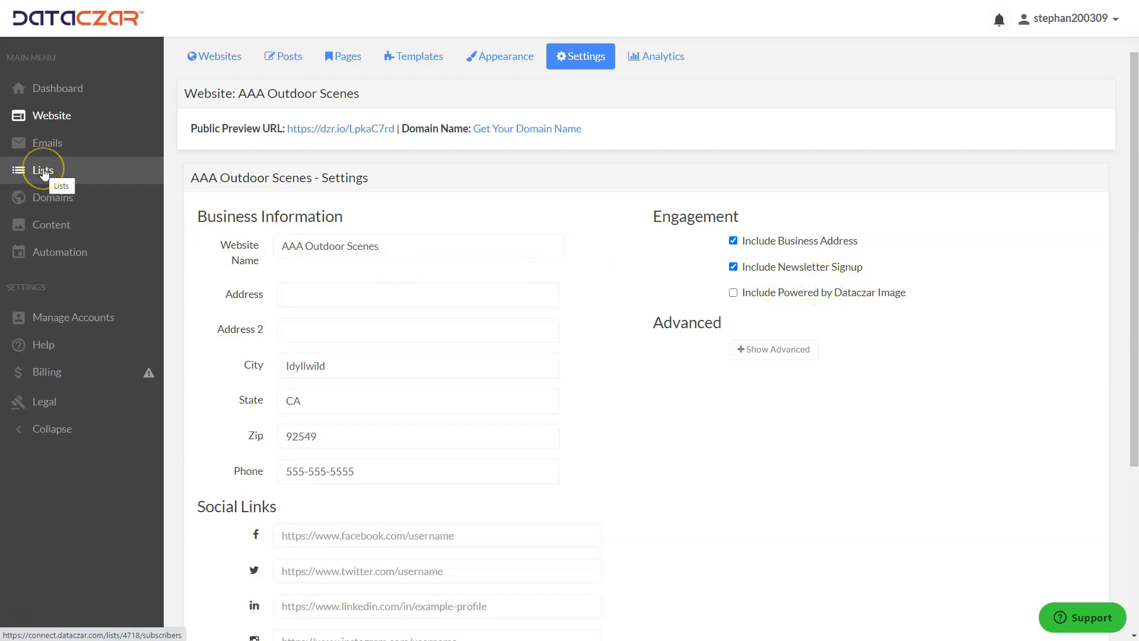
scroll(421, 356, down, 3)
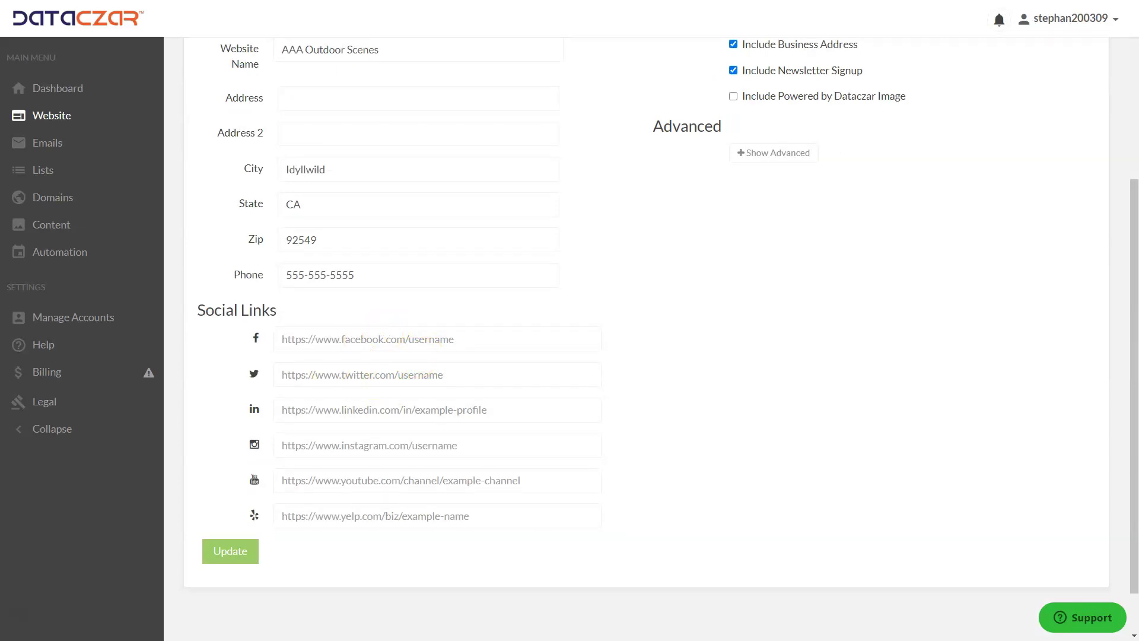
click(299, 339)
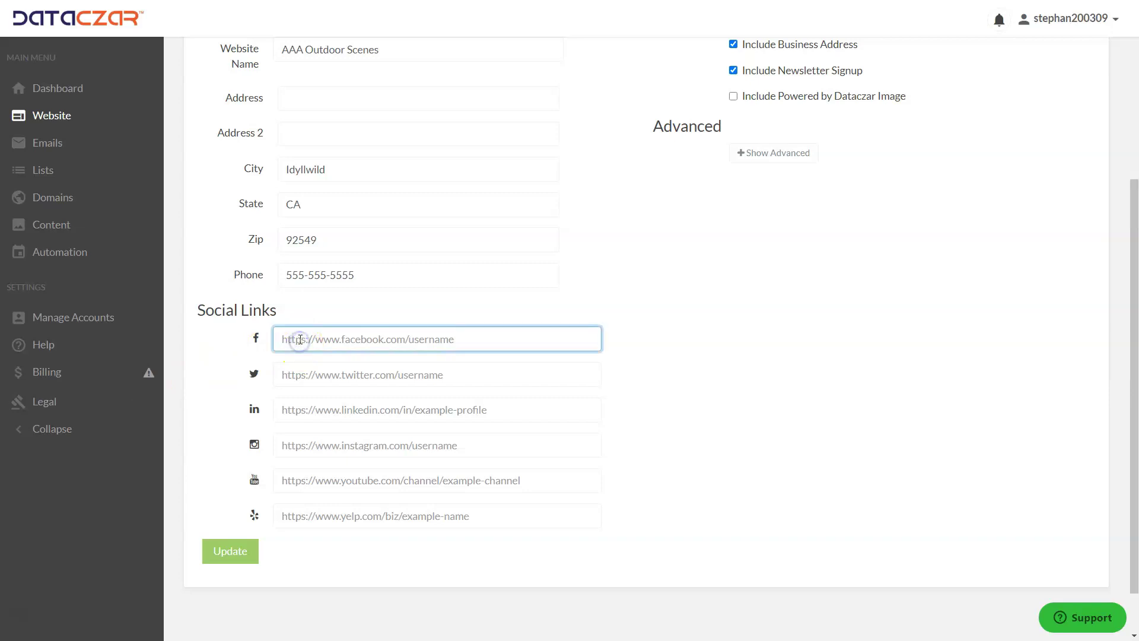
text(https://www.facebook.com/DataczarCorp/)
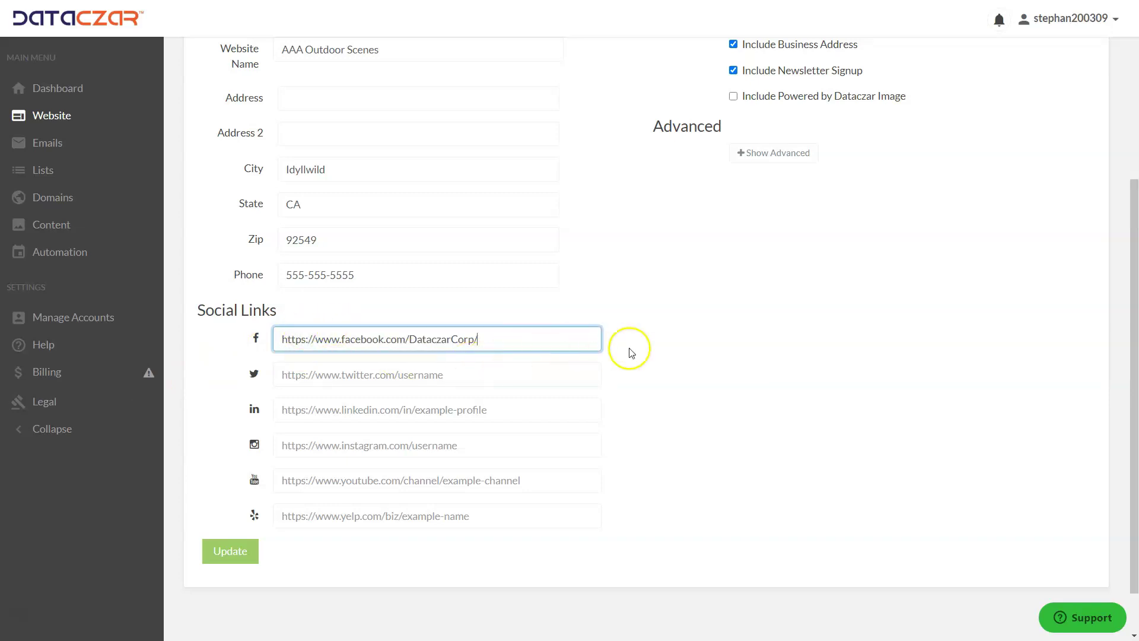
click(678, 333)
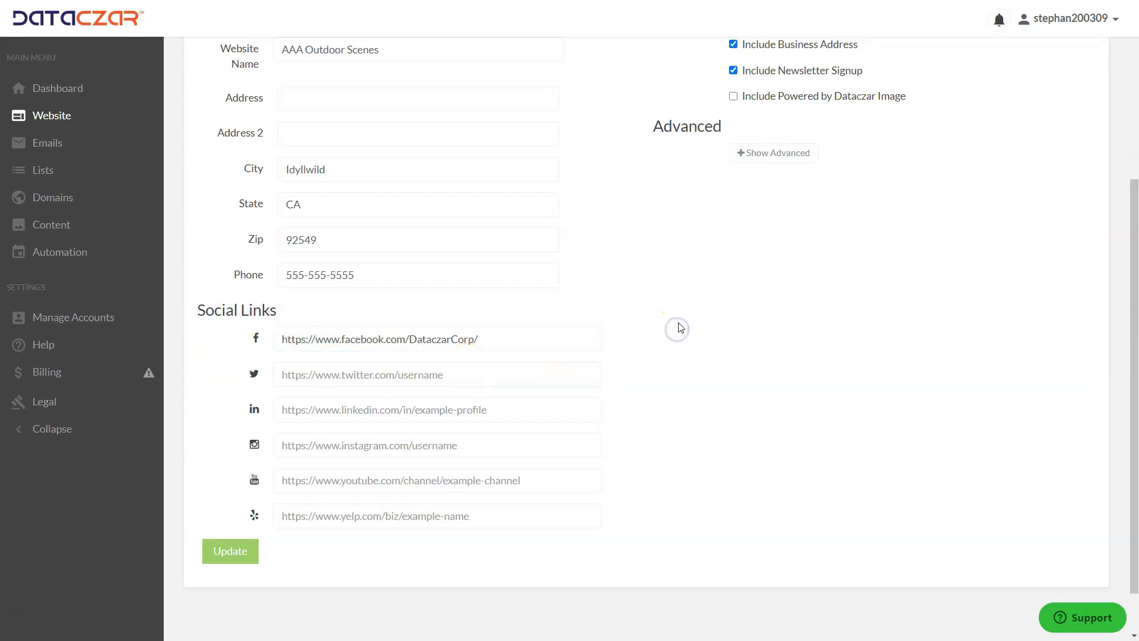
scroll(408, 312, up, 3)
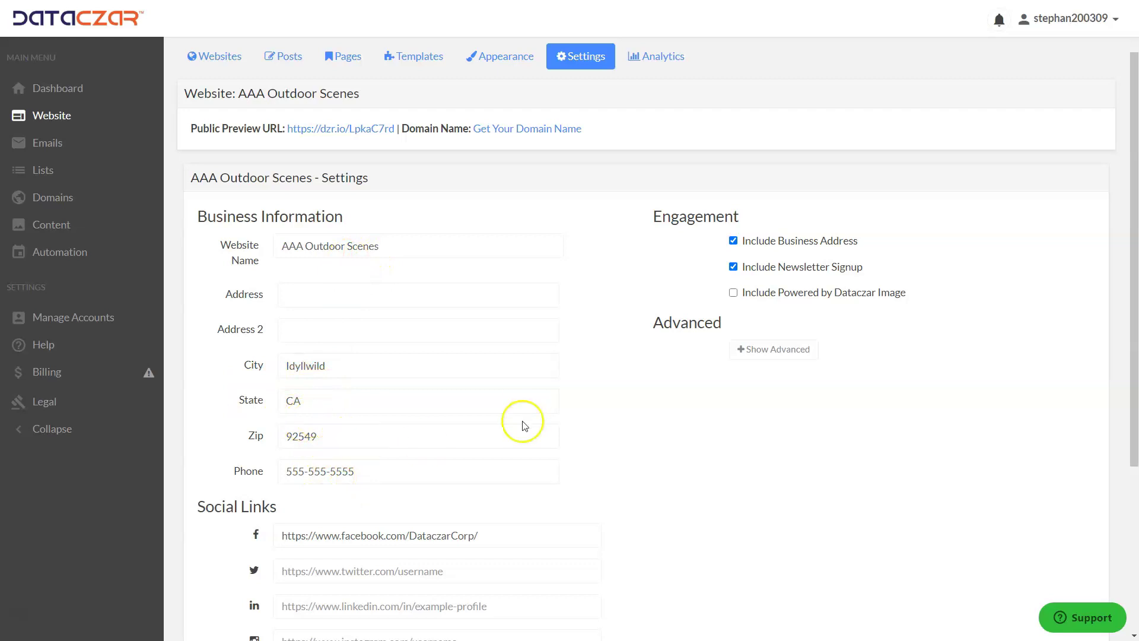
scroll(525, 421, down, 3)
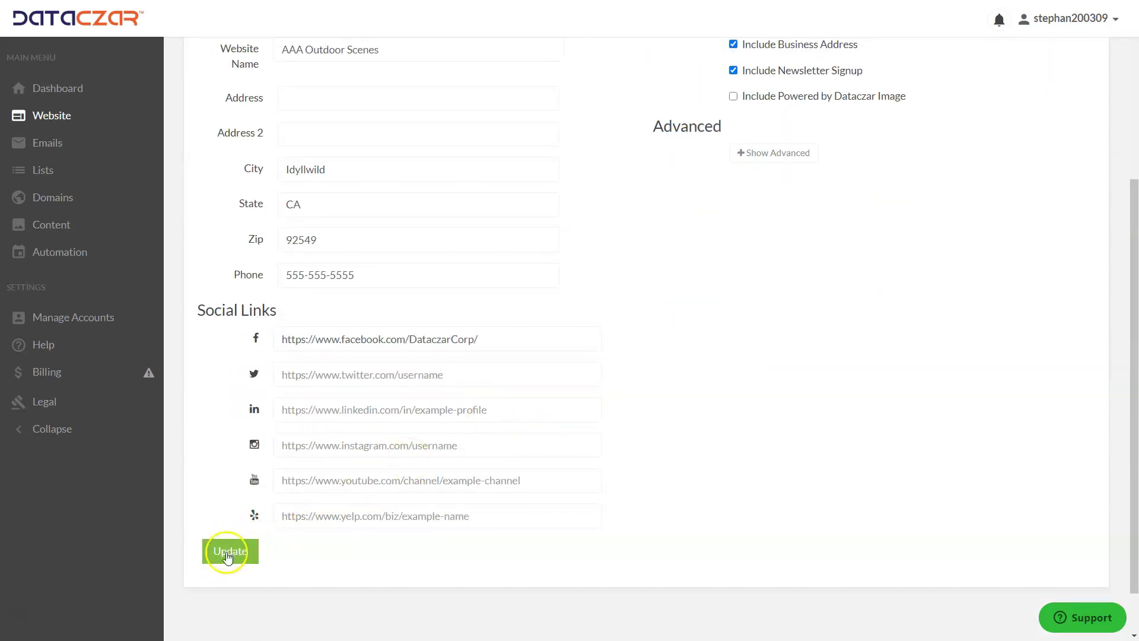
click(226, 558)
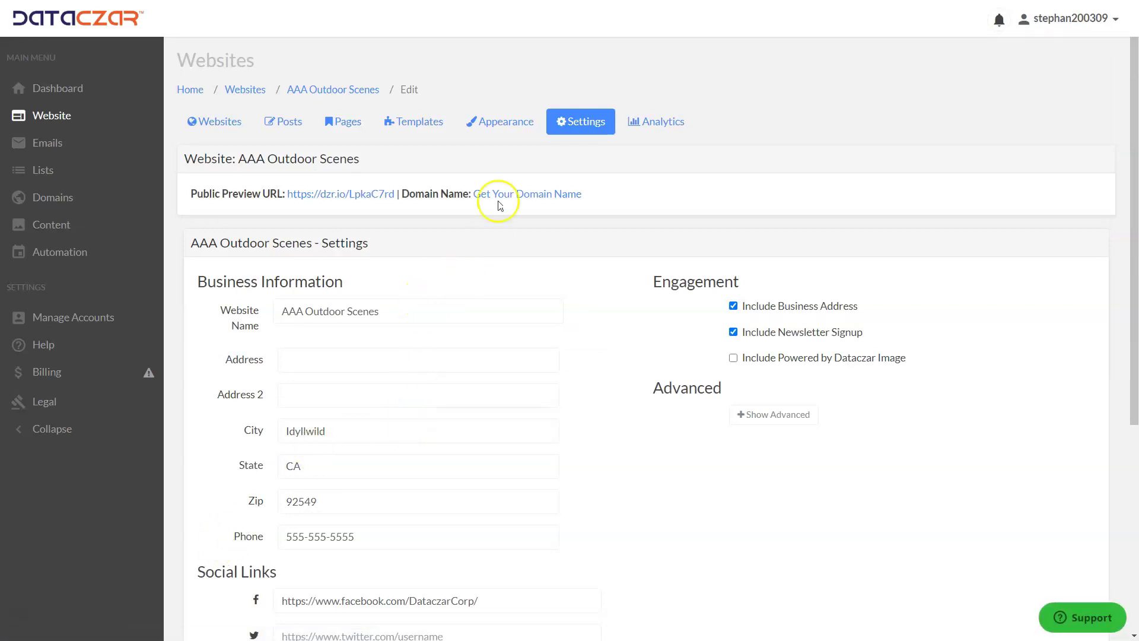
- Start a new page from the Blog template, titled Blog, with posts included and the page added to the Top menu
click(421, 123)
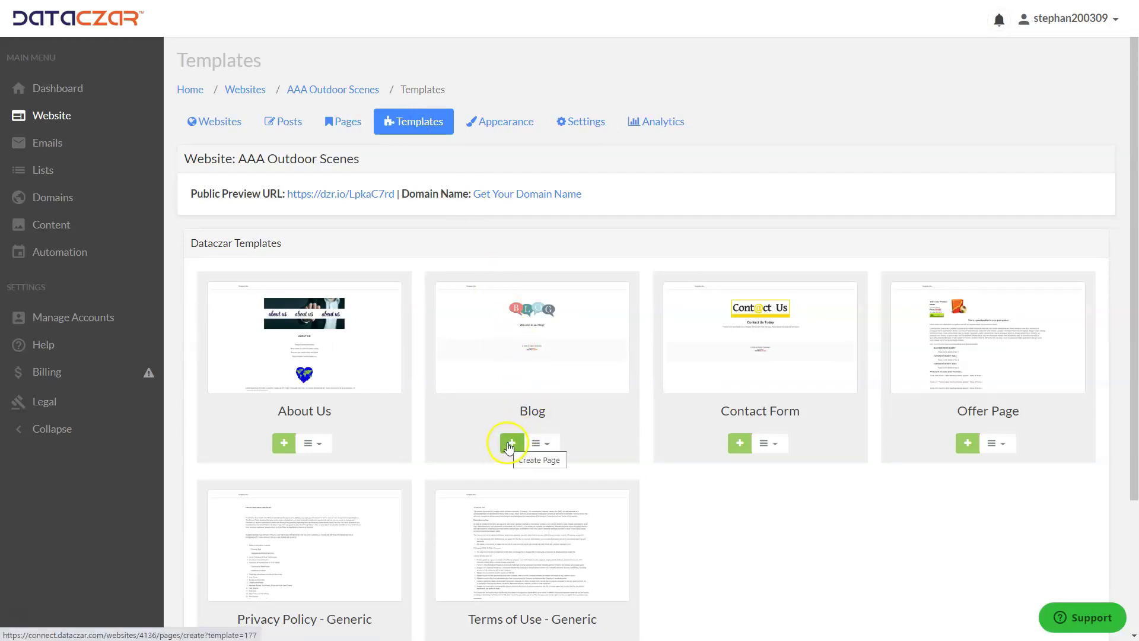
click(510, 444)
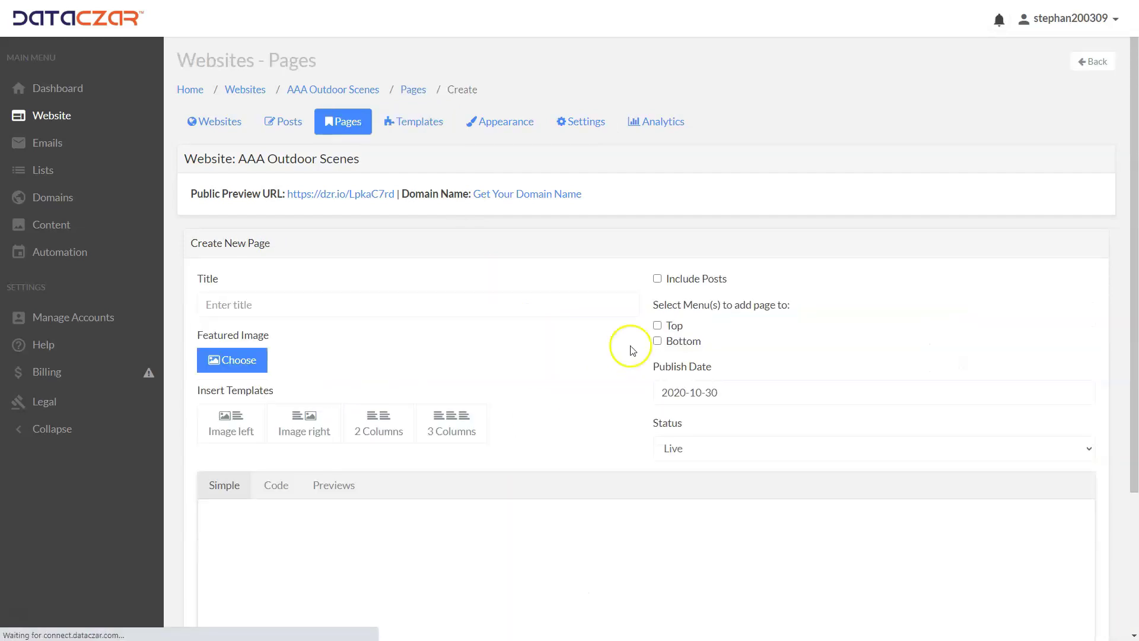
click(658, 280)
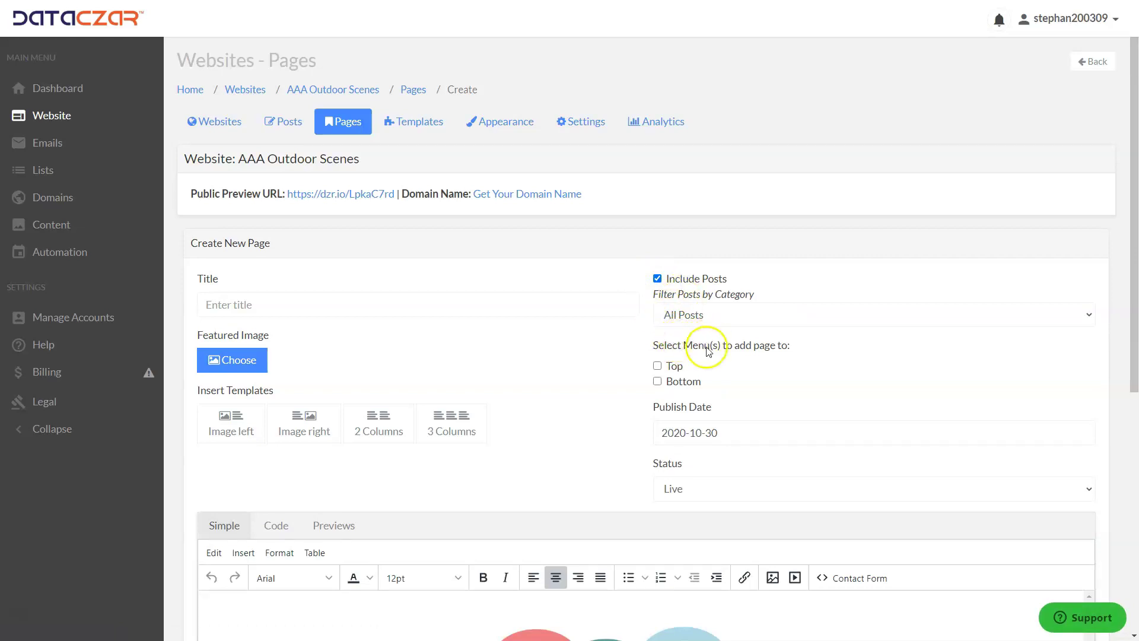
click(658, 366)
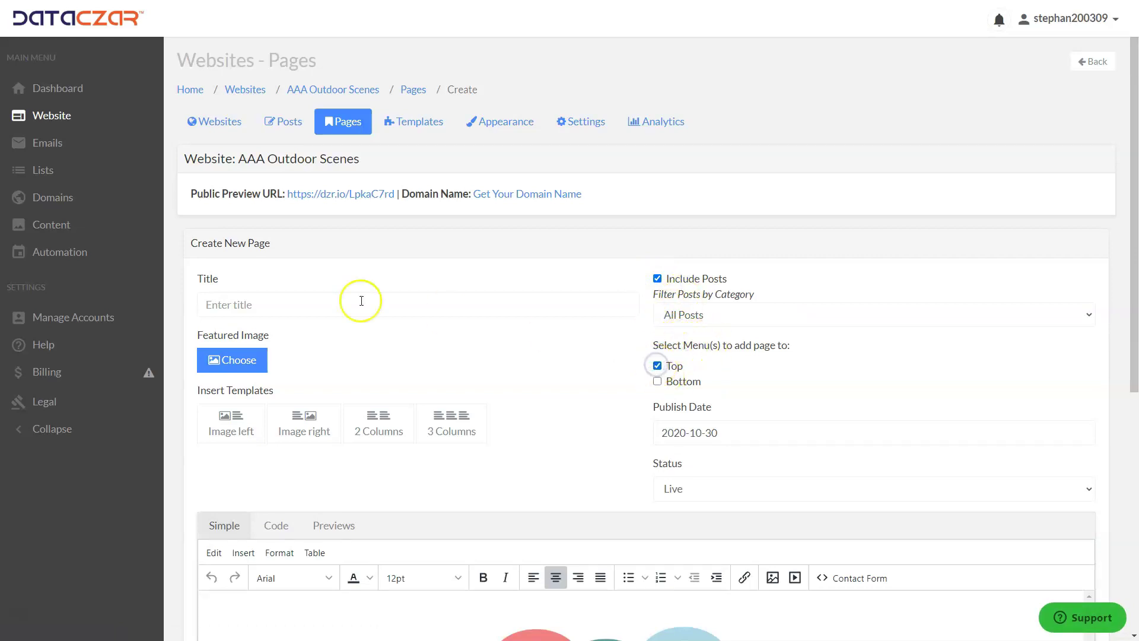
click(252, 302)
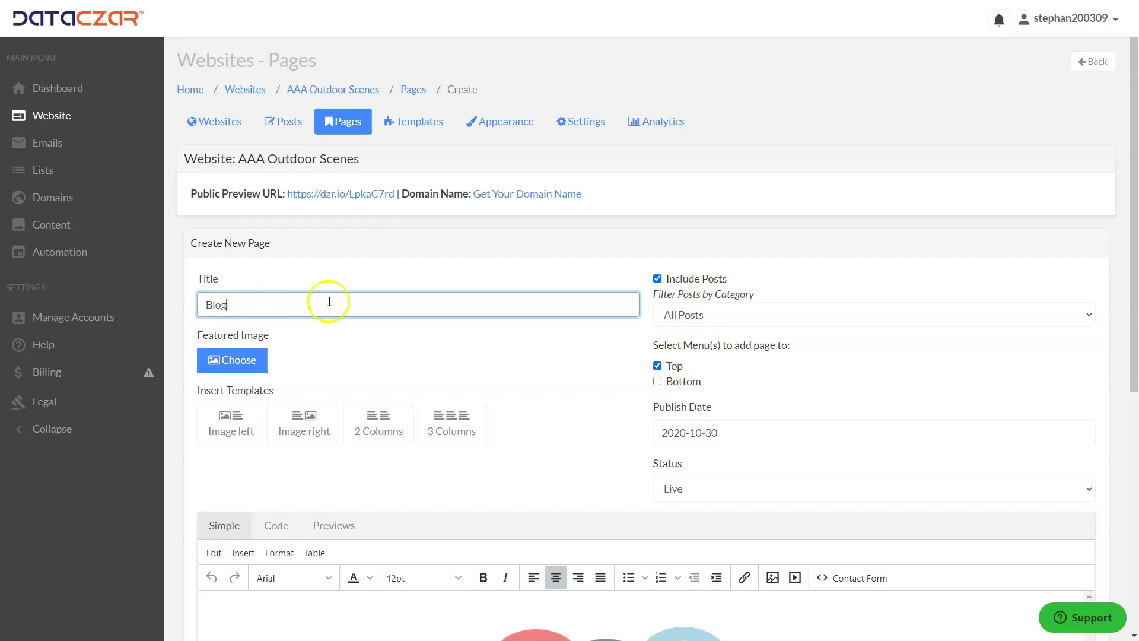
- Set the page's featured image to the wide waterfall photo with the rainbow from the uploaded images
scroll(329, 301, down, 3)
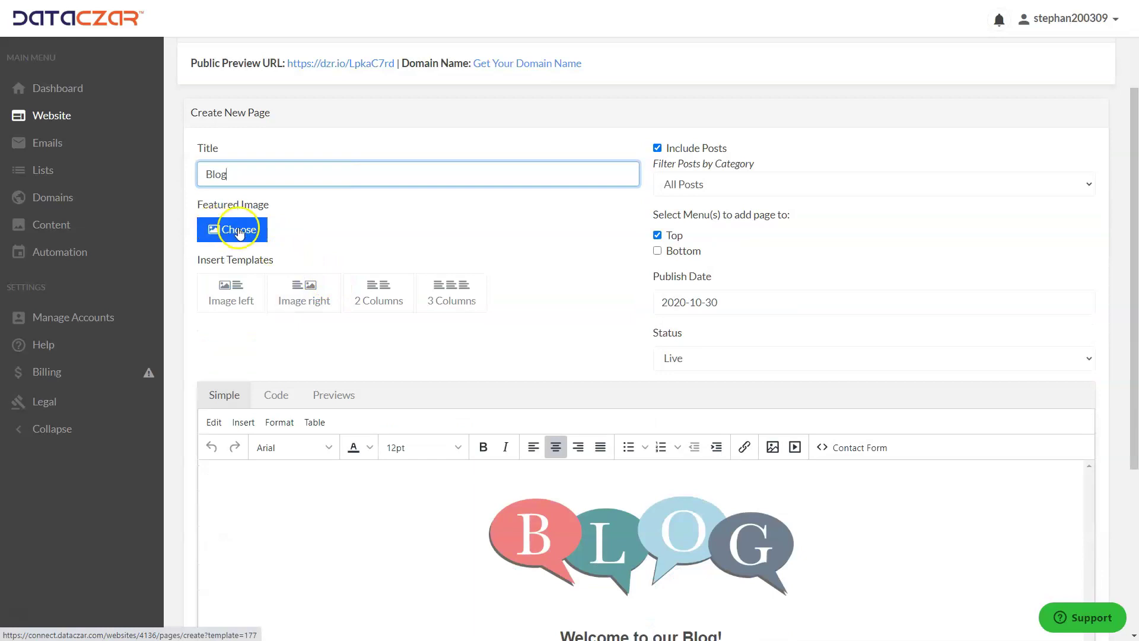
click(239, 230)
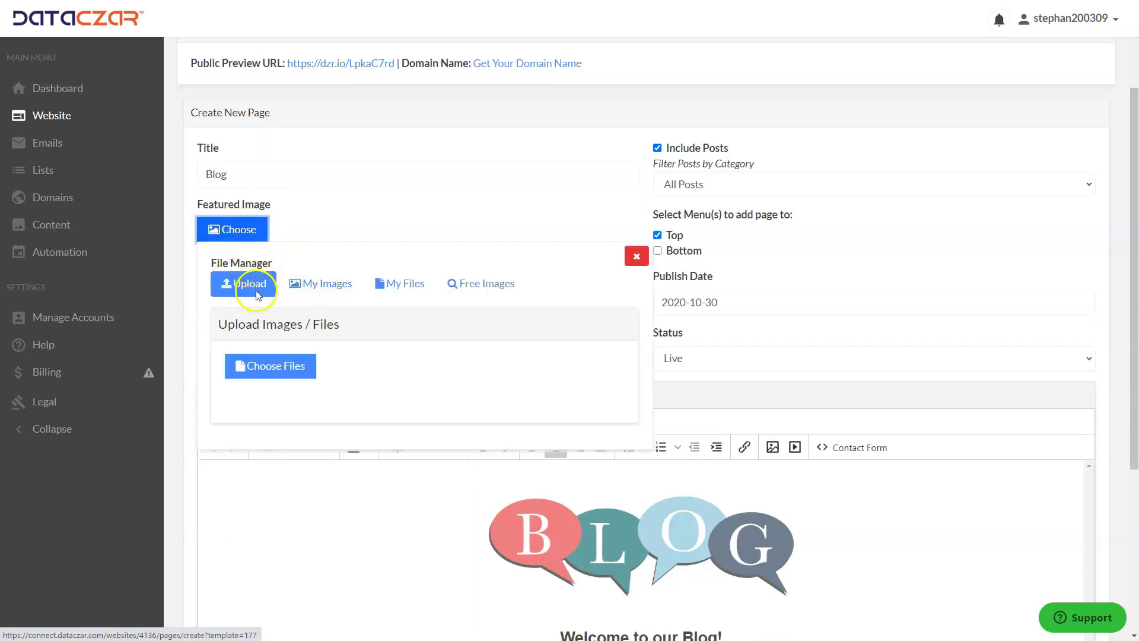
click(326, 286)
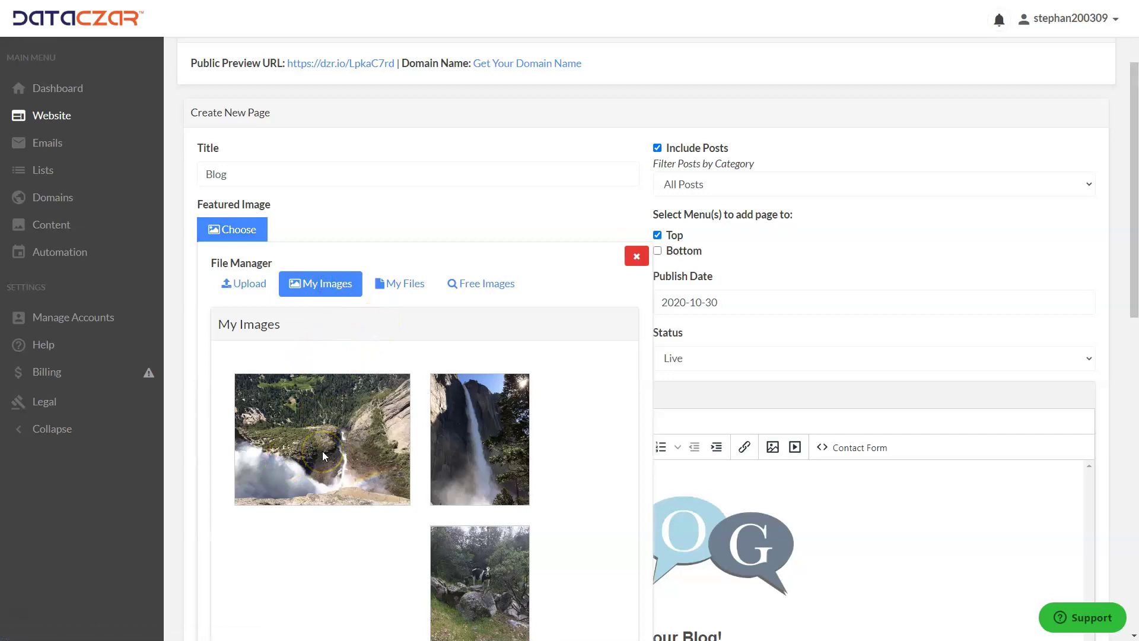
mouse_move(335, 455)
click(368, 472)
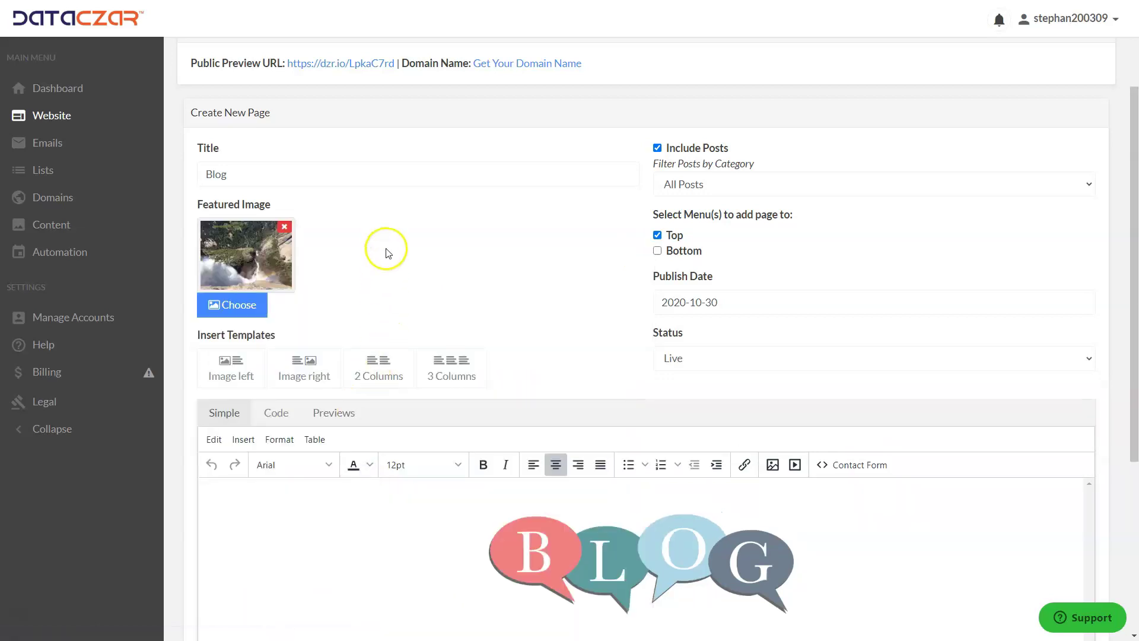
- Replace the BLOG speech-bubble image in the page content with the tall waterfall photo from the uploaded images
scroll(460, 289, down, 5)
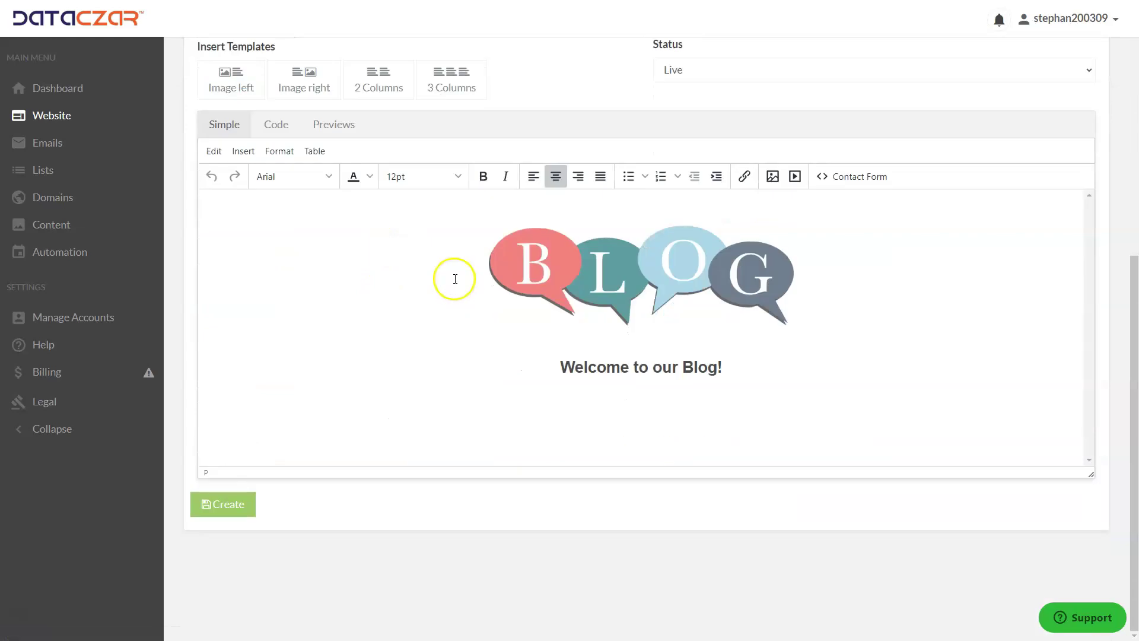
click(651, 280)
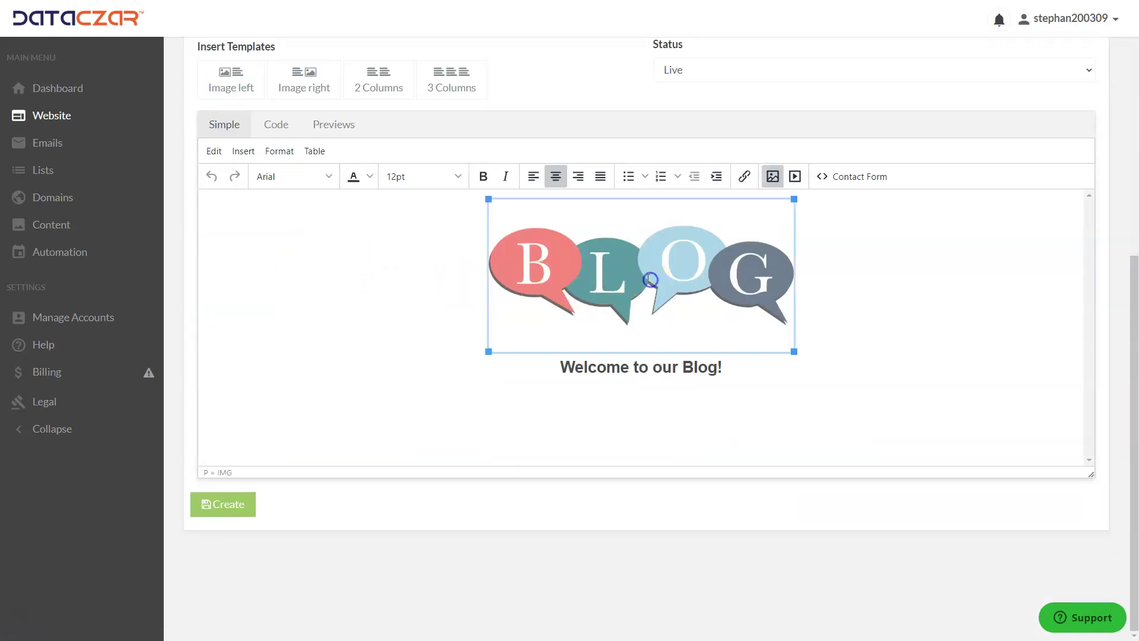
click(773, 178)
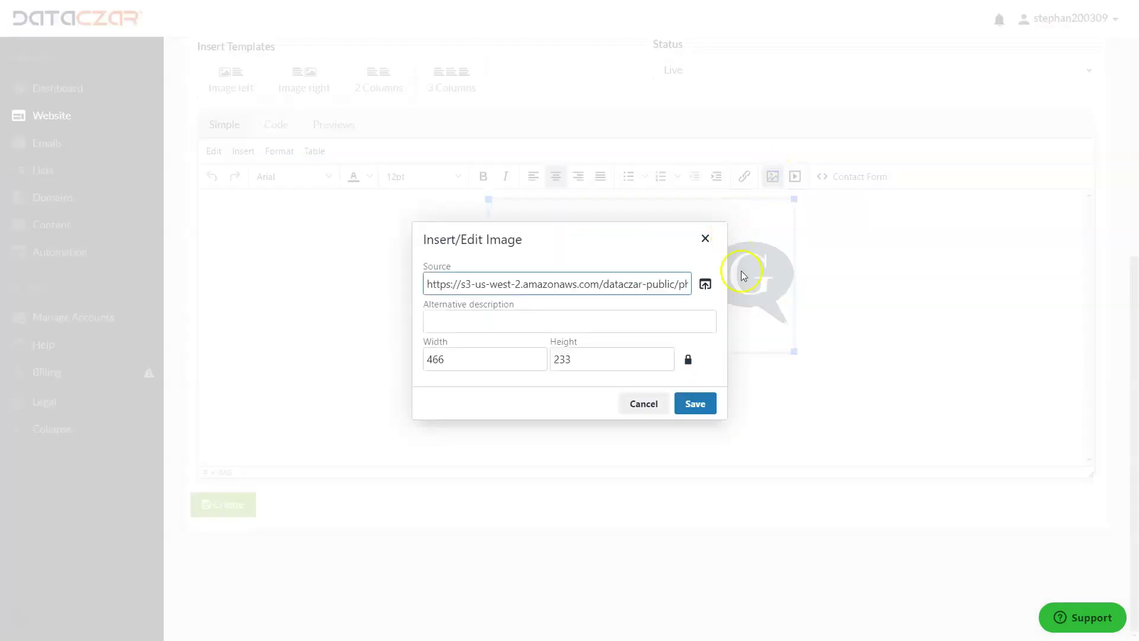
click(705, 286)
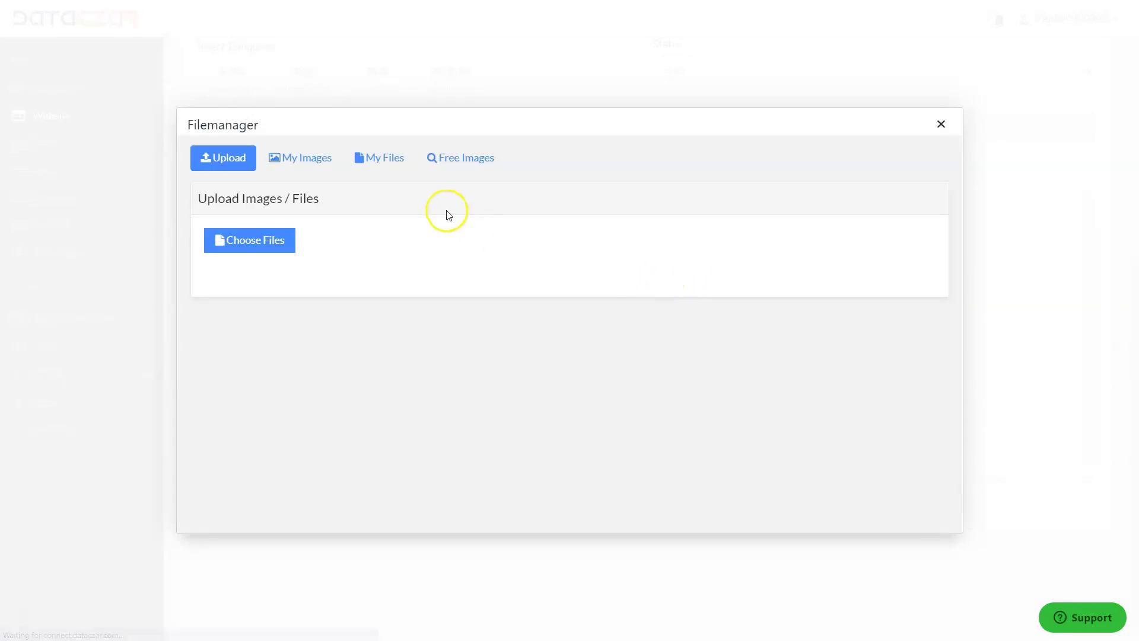
click(319, 161)
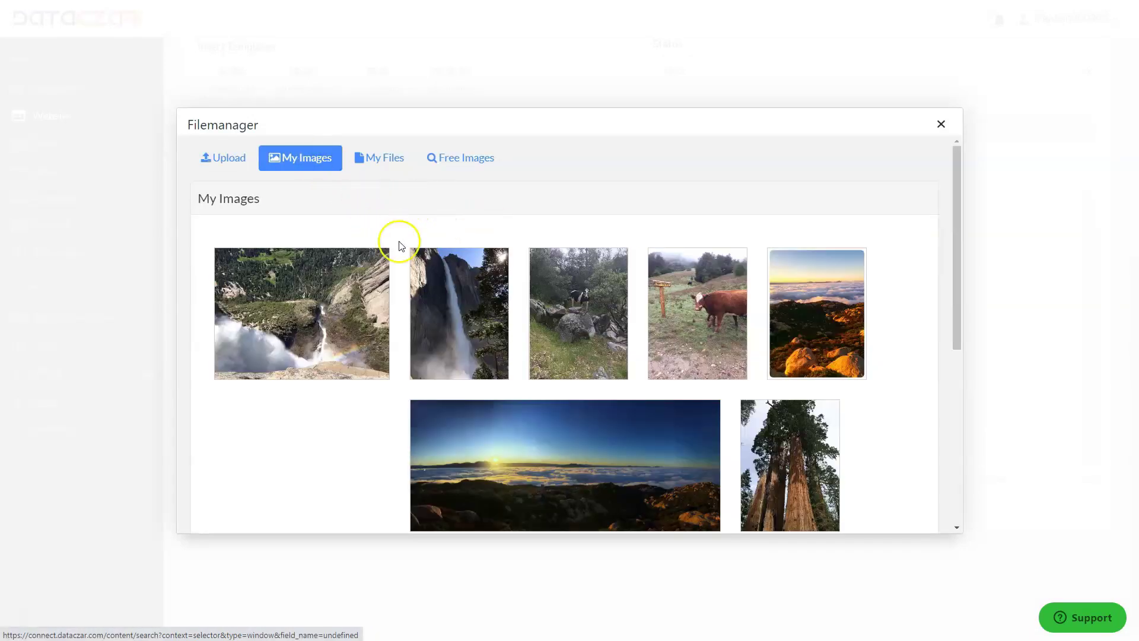
mouse_move(480, 300)
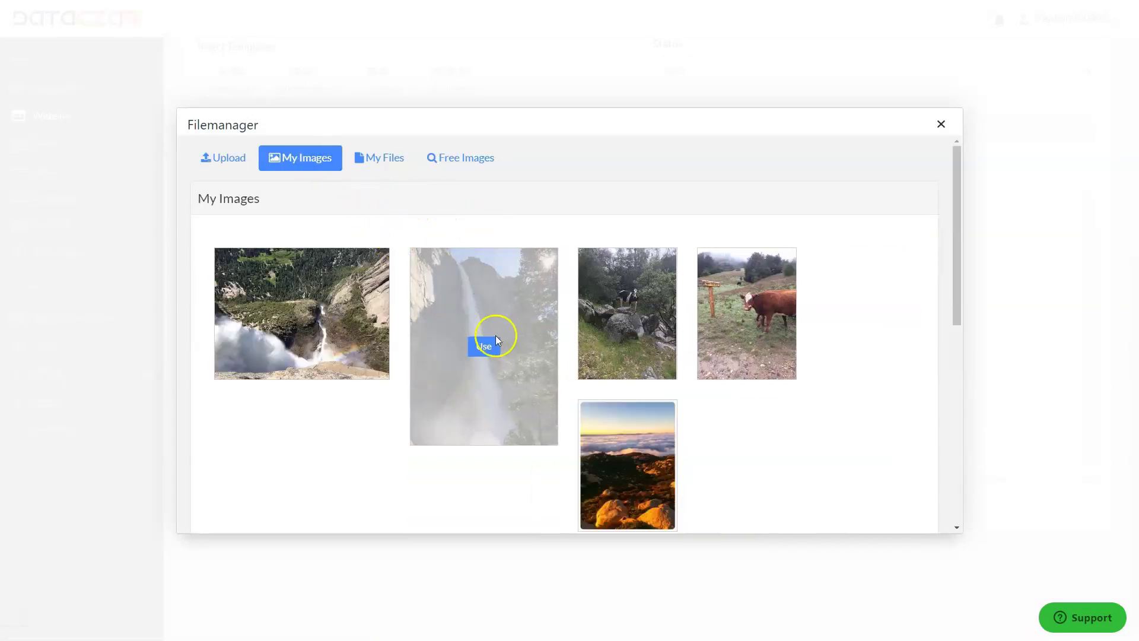
click(484, 347)
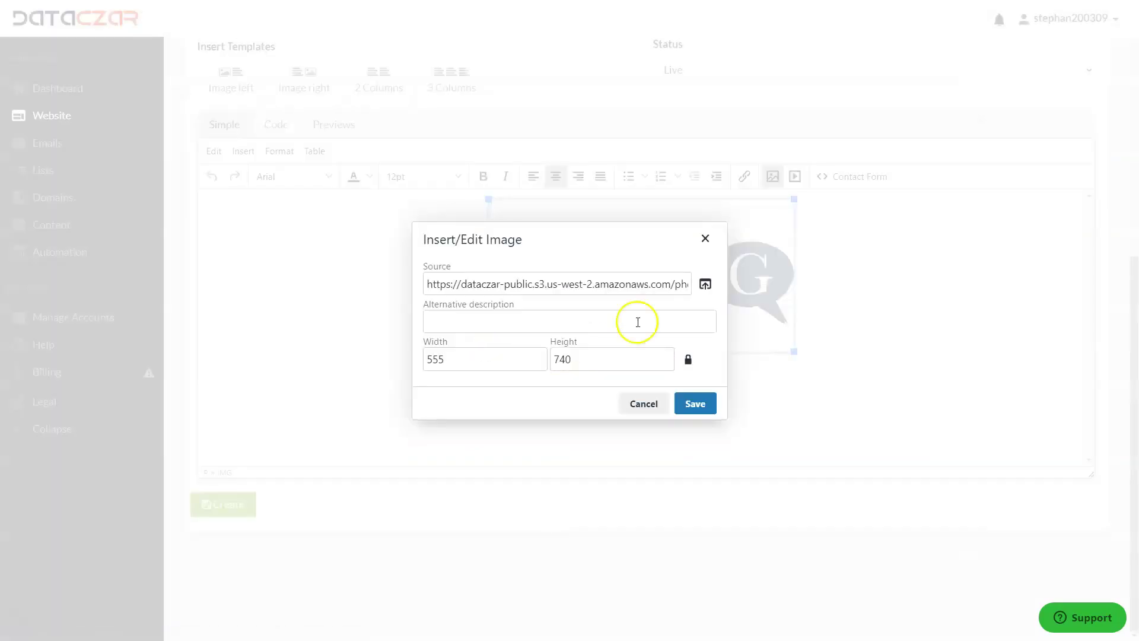
click(695, 404)
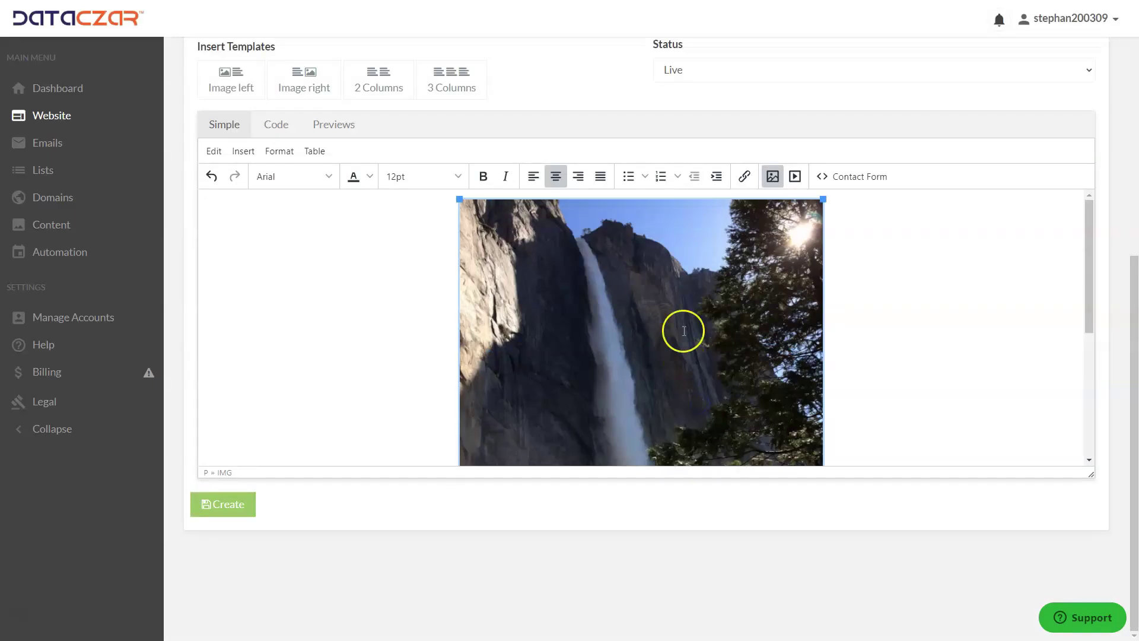
scroll(683, 331, down, 5)
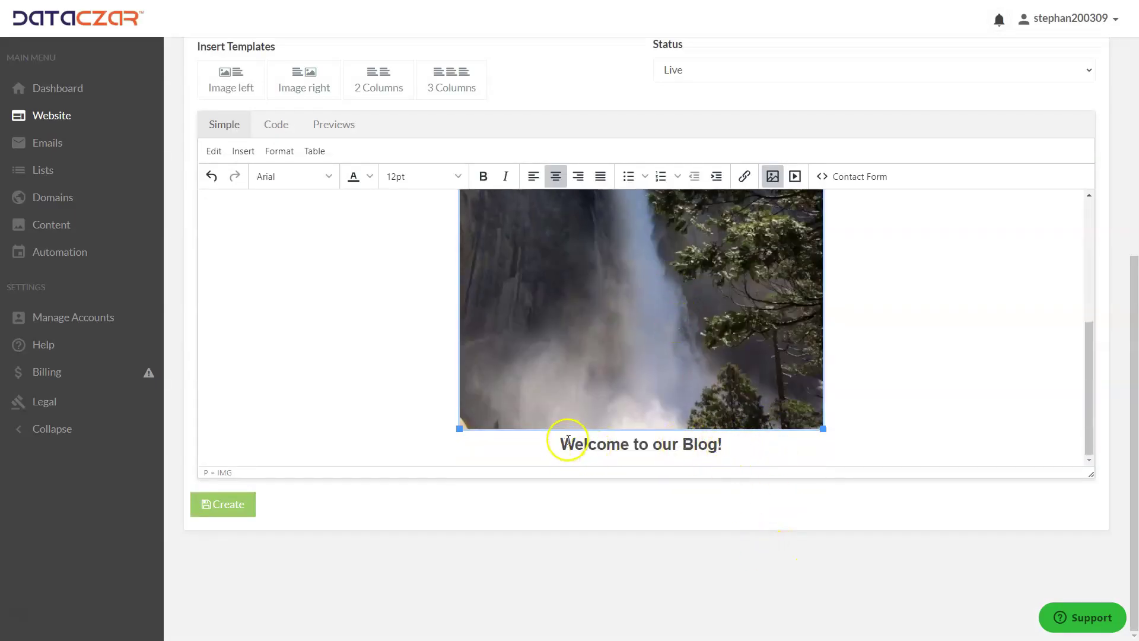
- Keep the heading "Welcome to our Blog!" below the waterfall photo and create the Blog page
drag(568, 440, 765, 465)
click(767, 437)
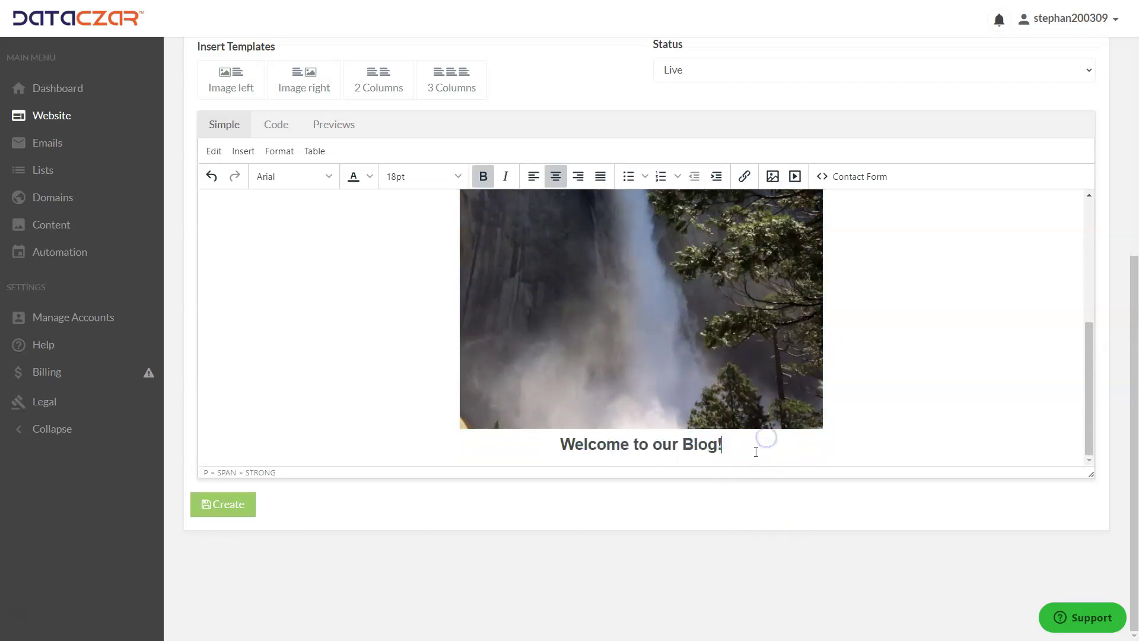
click(760, 442)
click(235, 510)
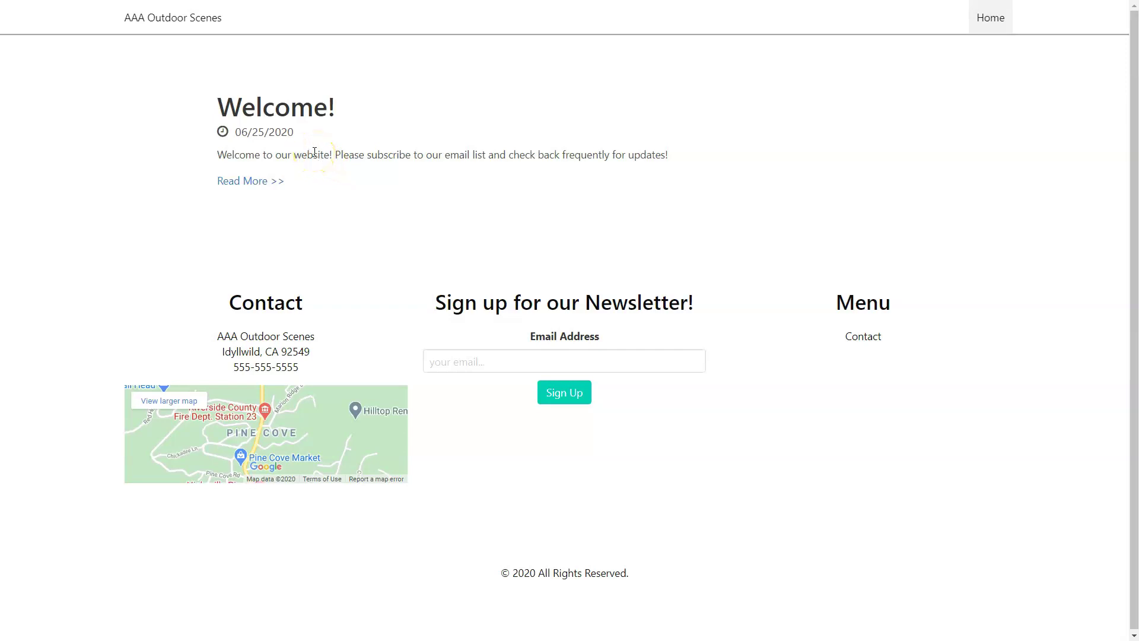
- Reload the public website preview, check its Home and Blog pages, and close the preview
key(F5)
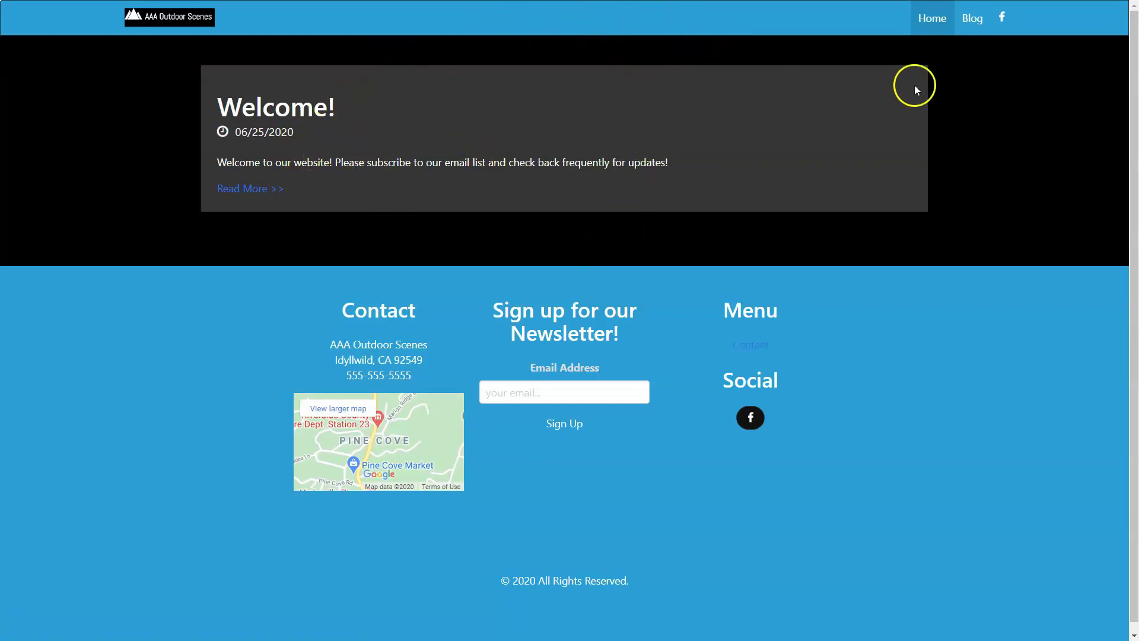
click(980, 22)
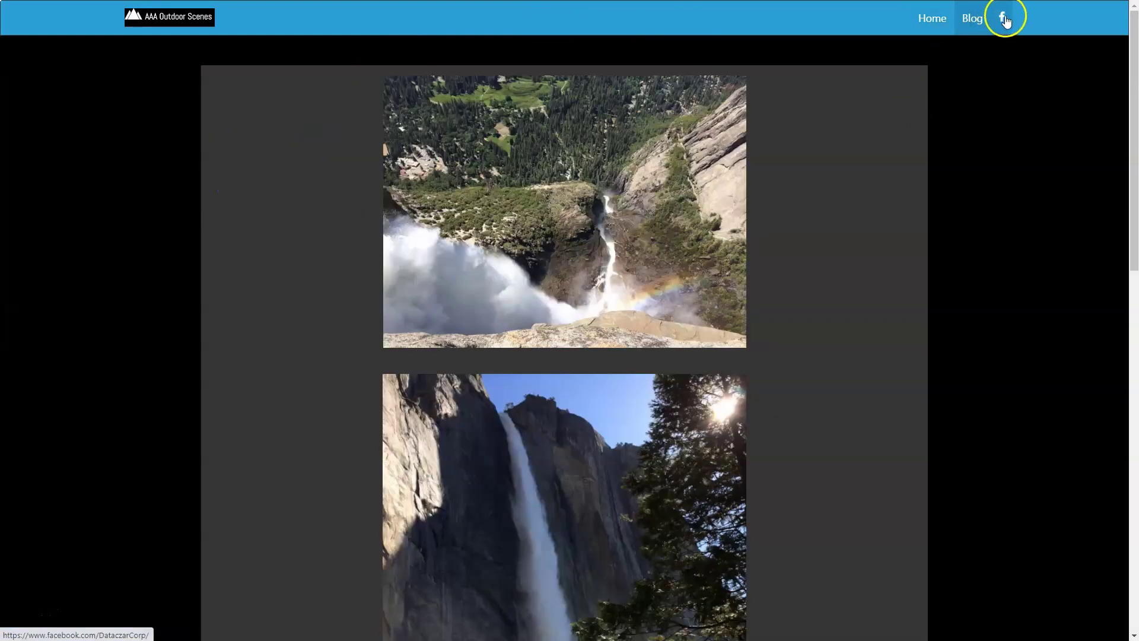
click(939, 21)
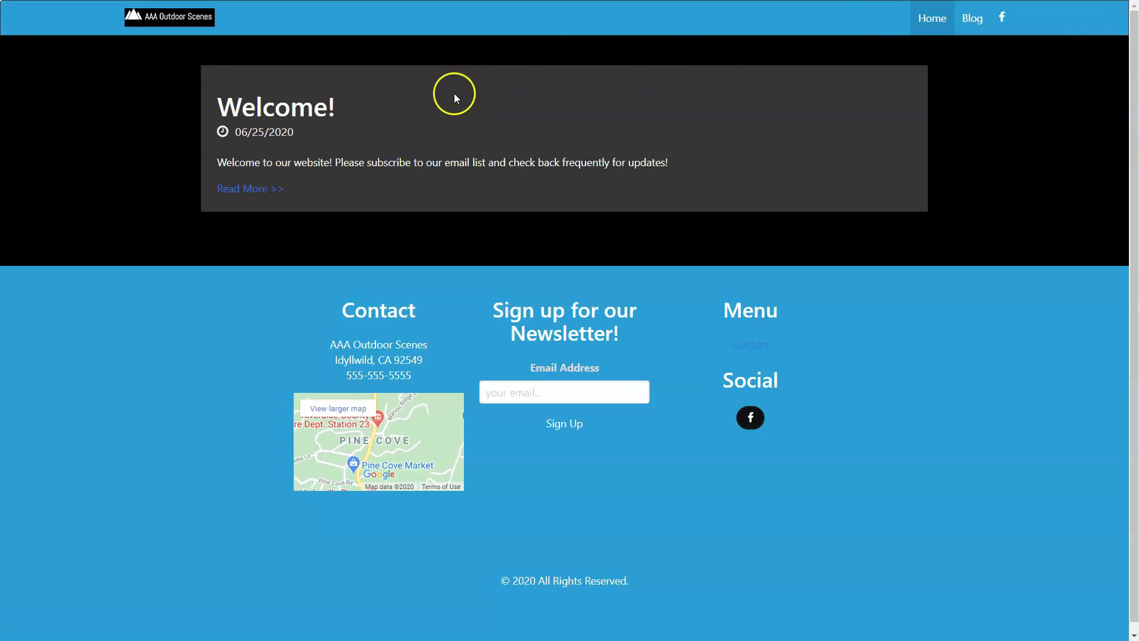
key(ctrl+w)
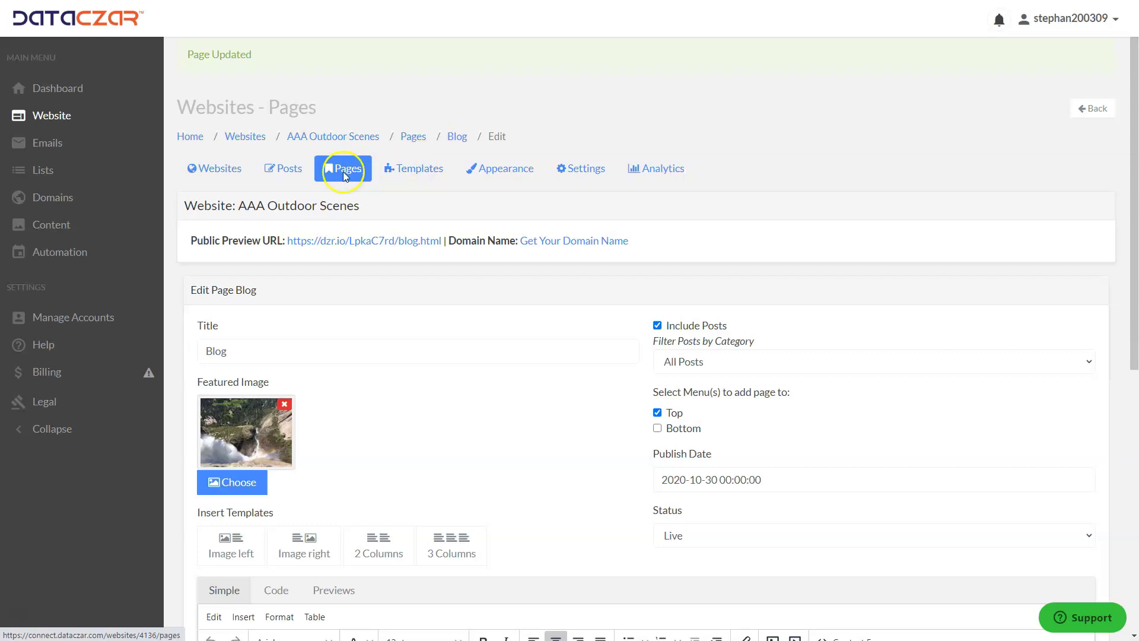
- Open the website's Welcome! post for editing and change its title to El Cajon Mountain
click(287, 168)
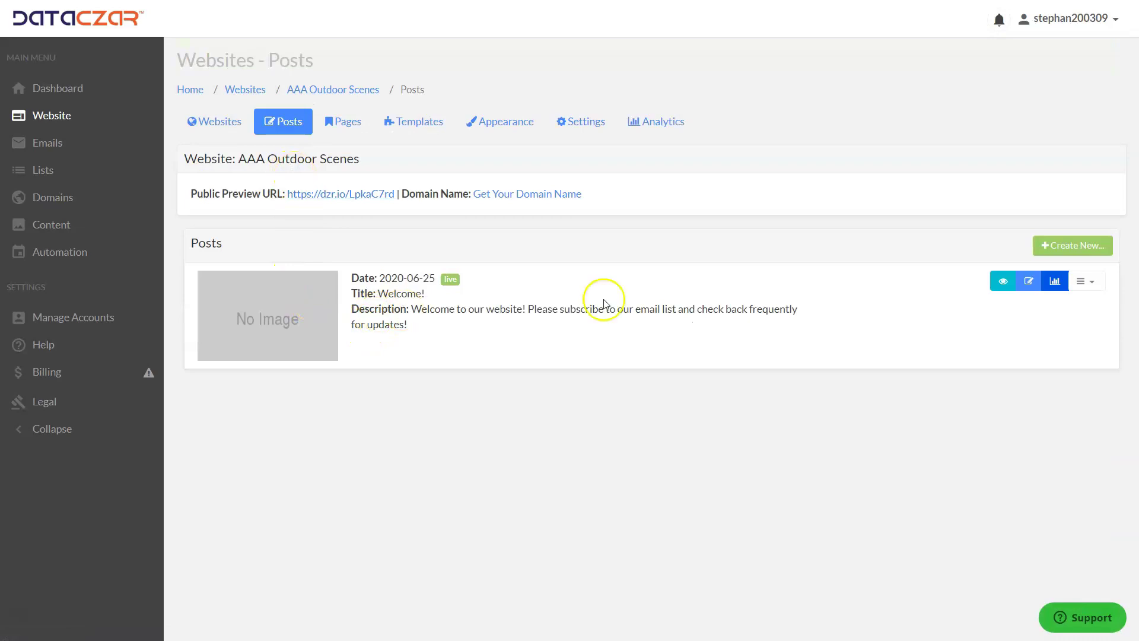
click(1029, 283)
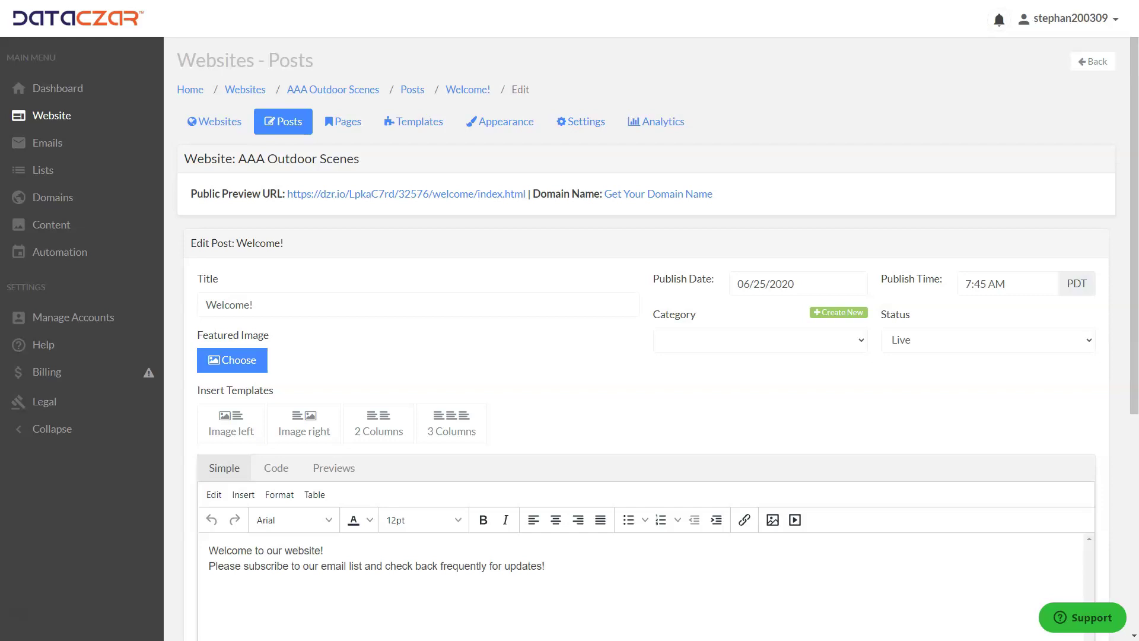
click(273, 301)
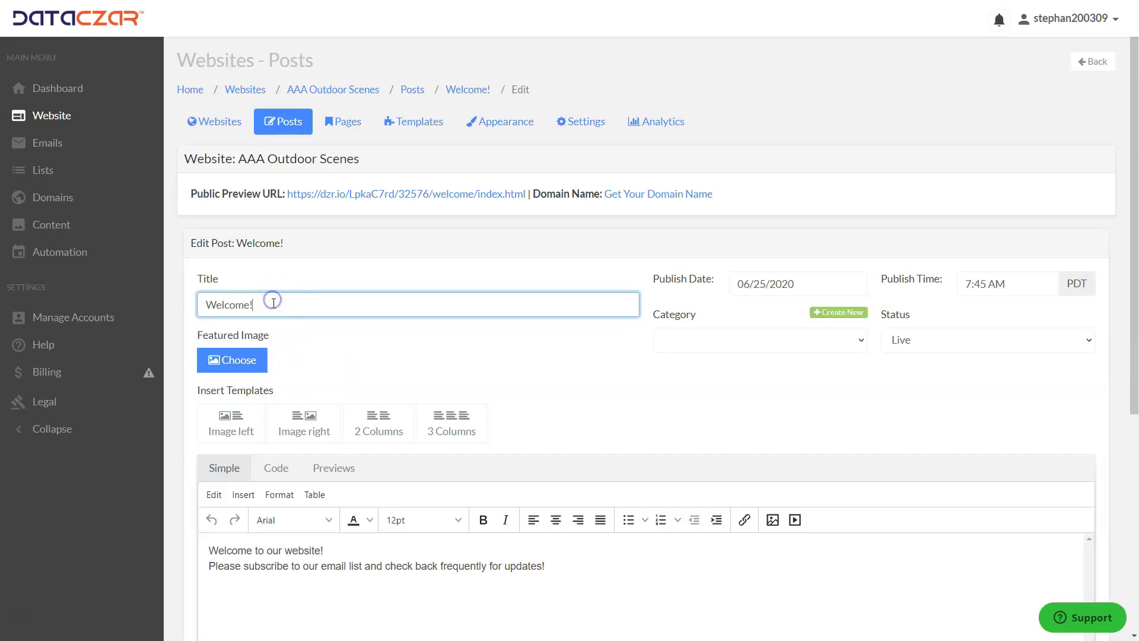
triple_click(273, 303)
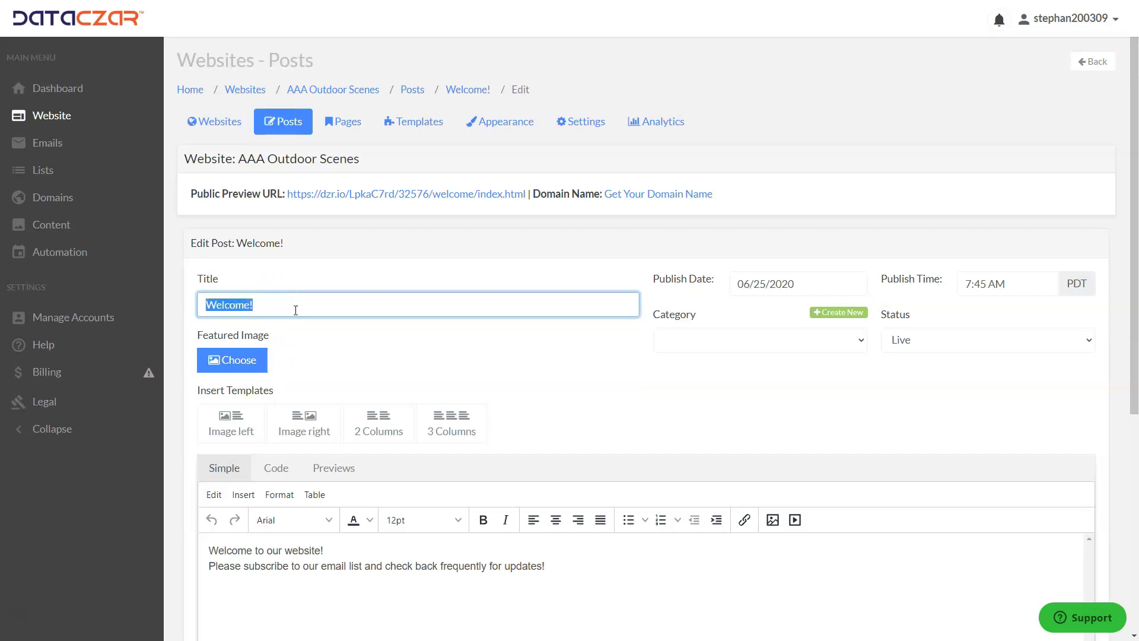
text(El Cajon Mountain)
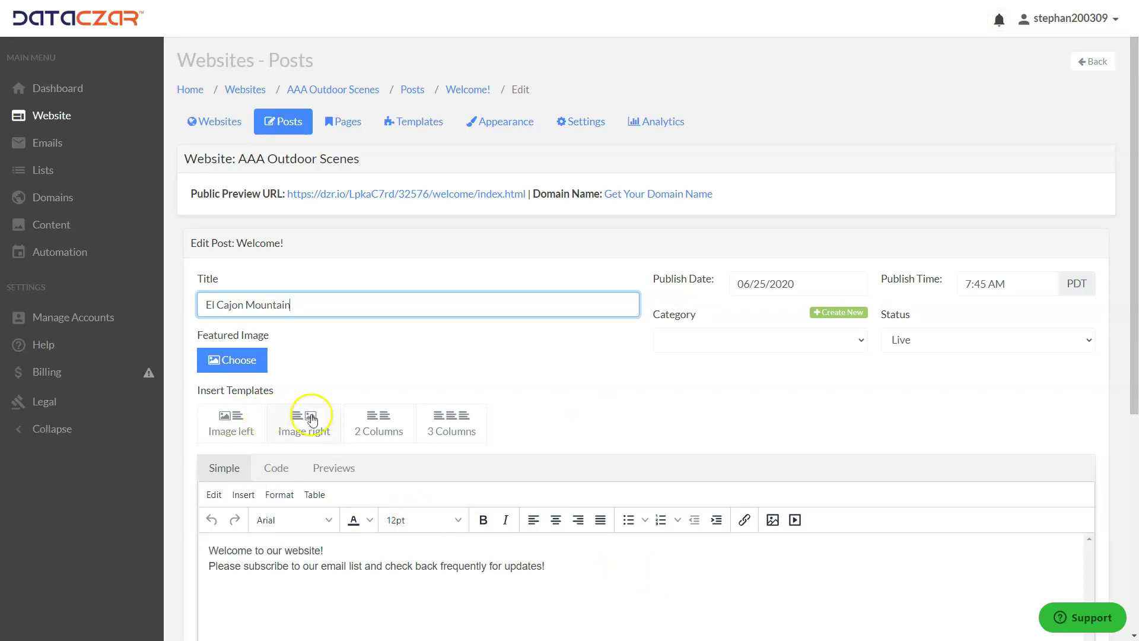
- Replace the post's body text with the bold line "Beautiful El Cajon Mountain, San Diego, CA"
scroll(416, 439, down, 3)
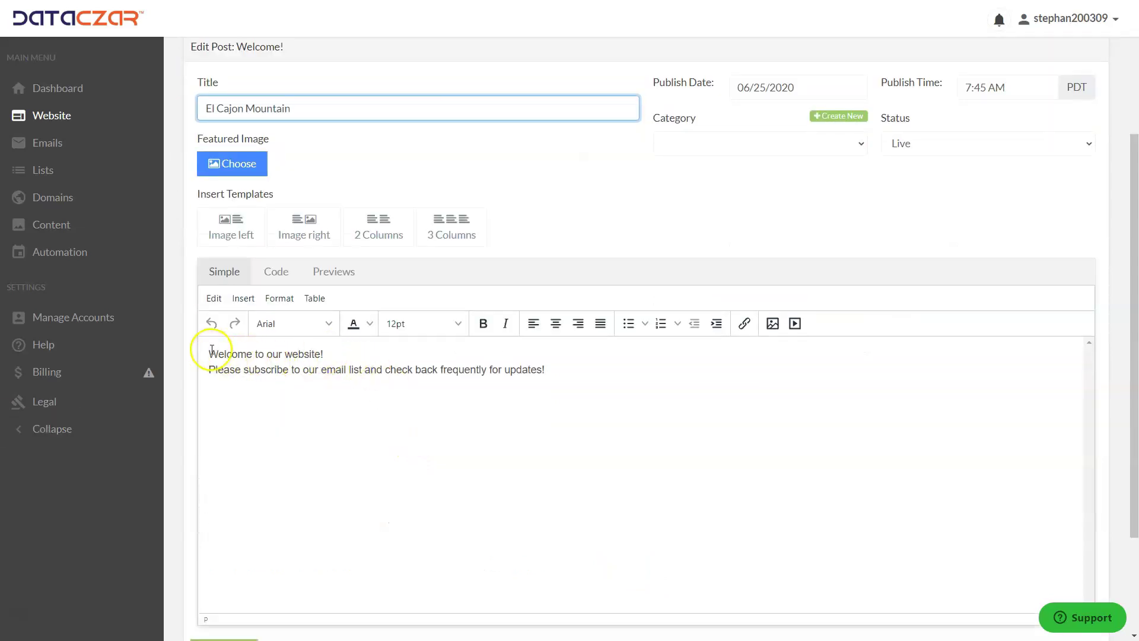
drag(206, 350, 581, 374)
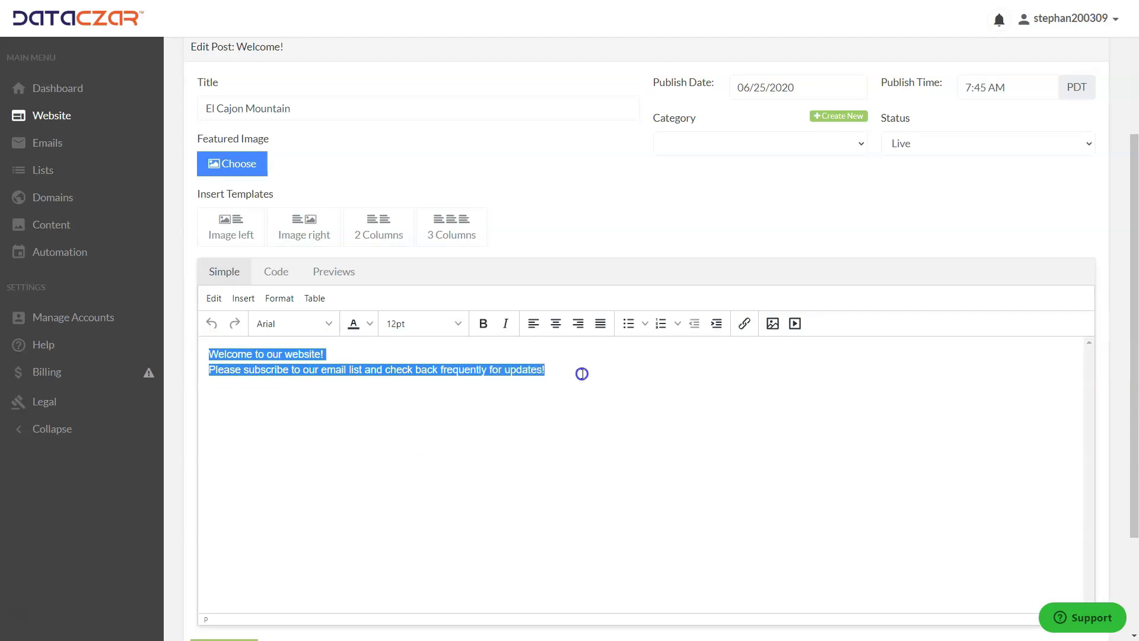
key(Delete)
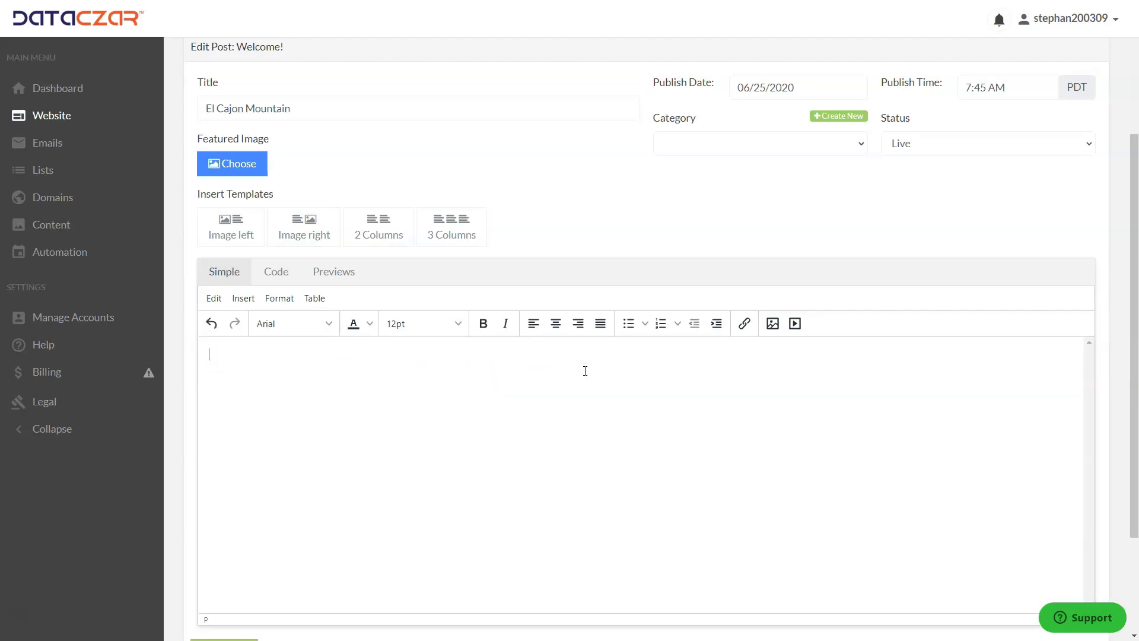
text(Beautiful El Cajon Mountain, San Diego, CA)
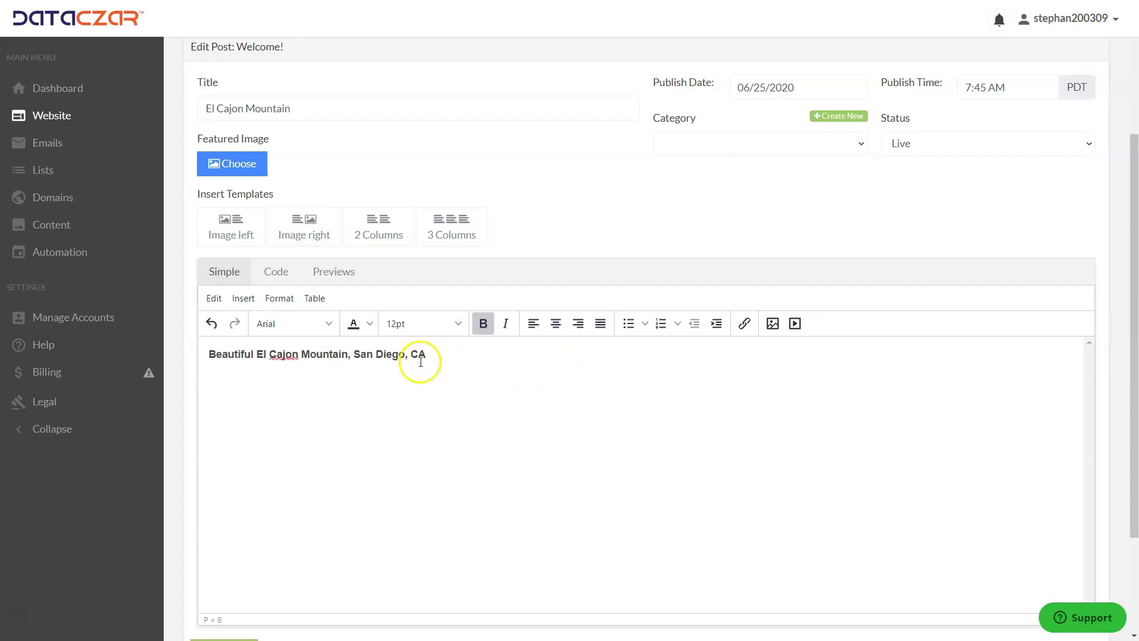
- Center the line of body text and set its font size to 18pt
drag(436, 355, 178, 356)
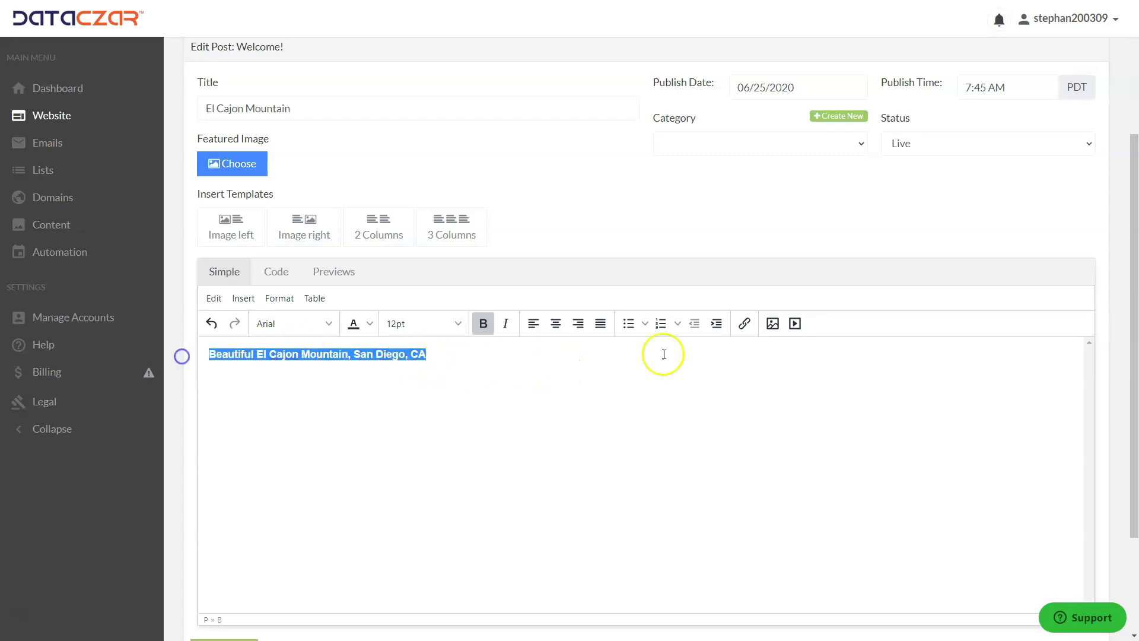
click(556, 323)
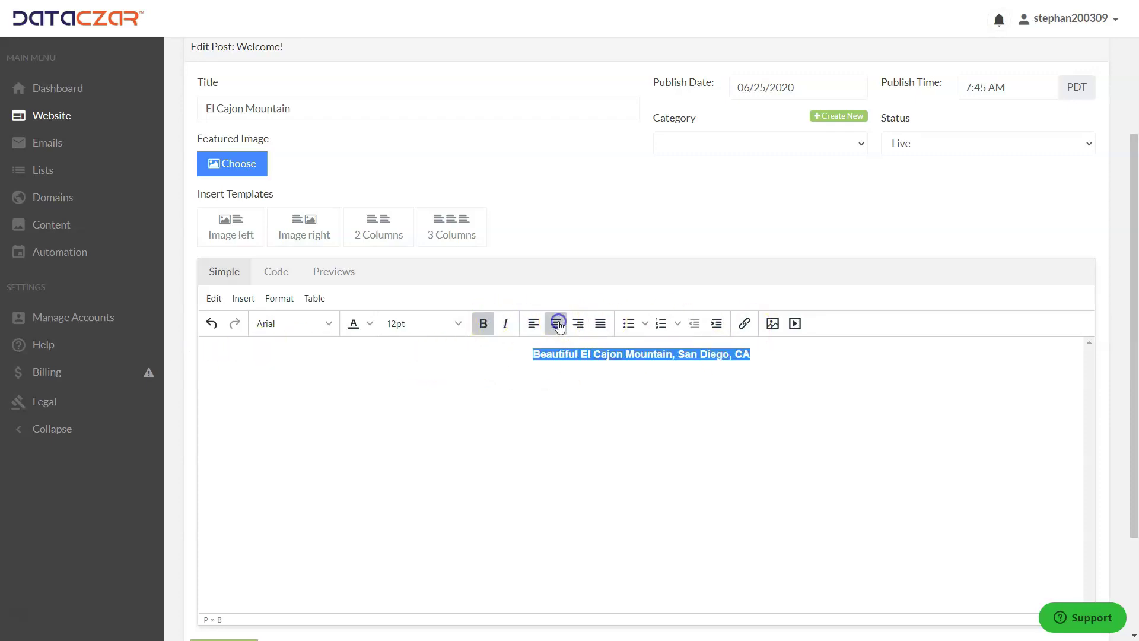
click(452, 325)
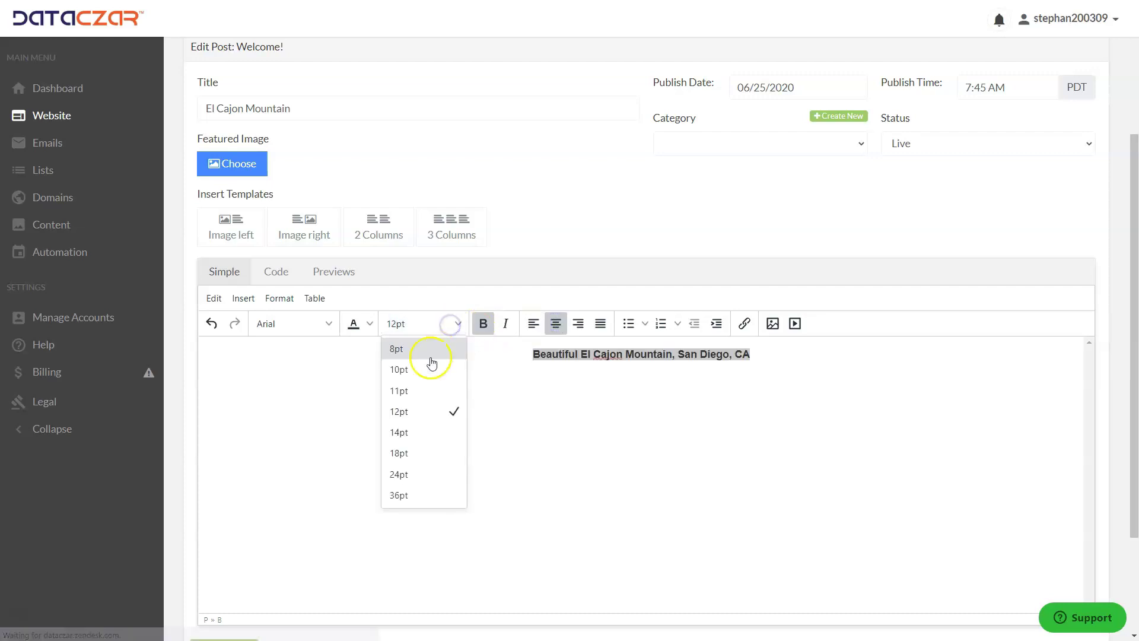
click(413, 460)
click(870, 369)
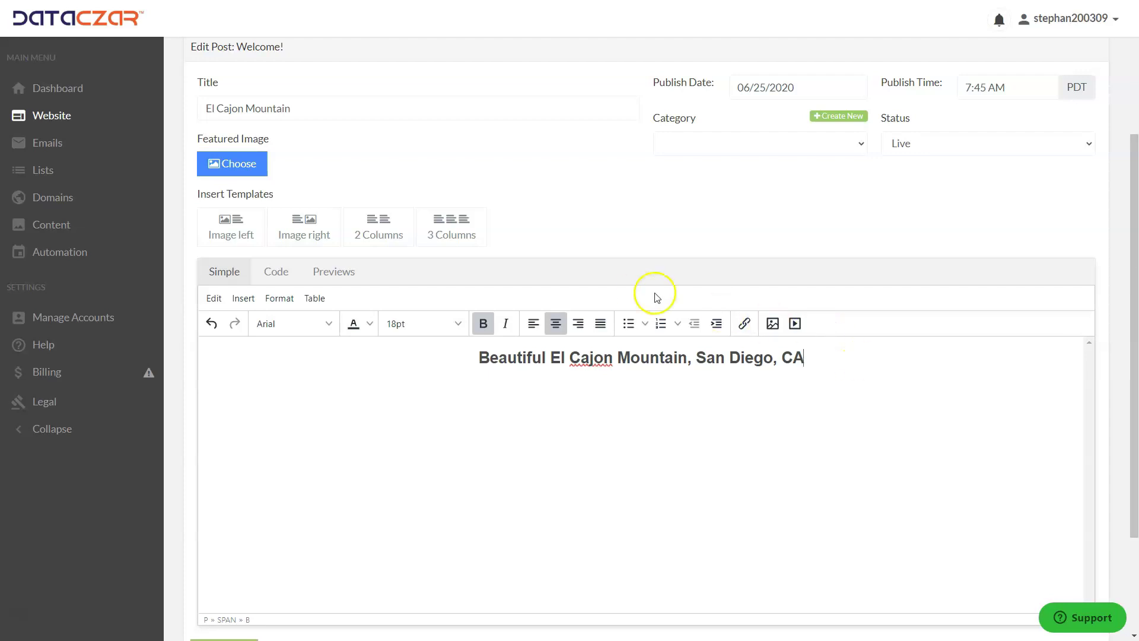
- Set the post's featured image to the uploaded photo of the green mountainside above the clouds
scroll(481, 163, up, 3)
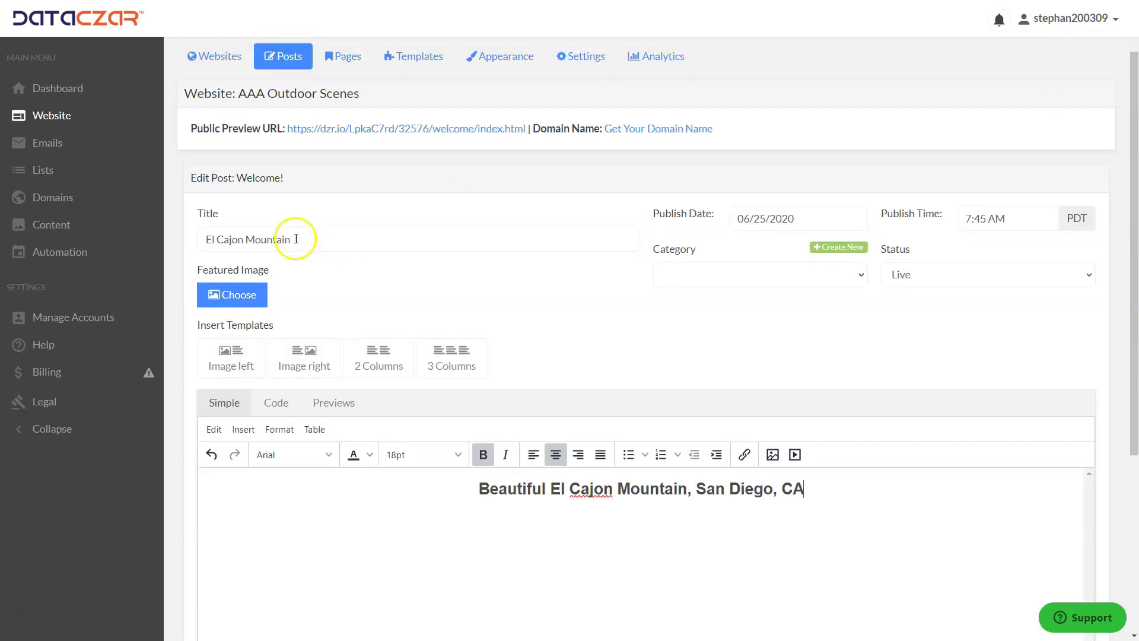
click(245, 297)
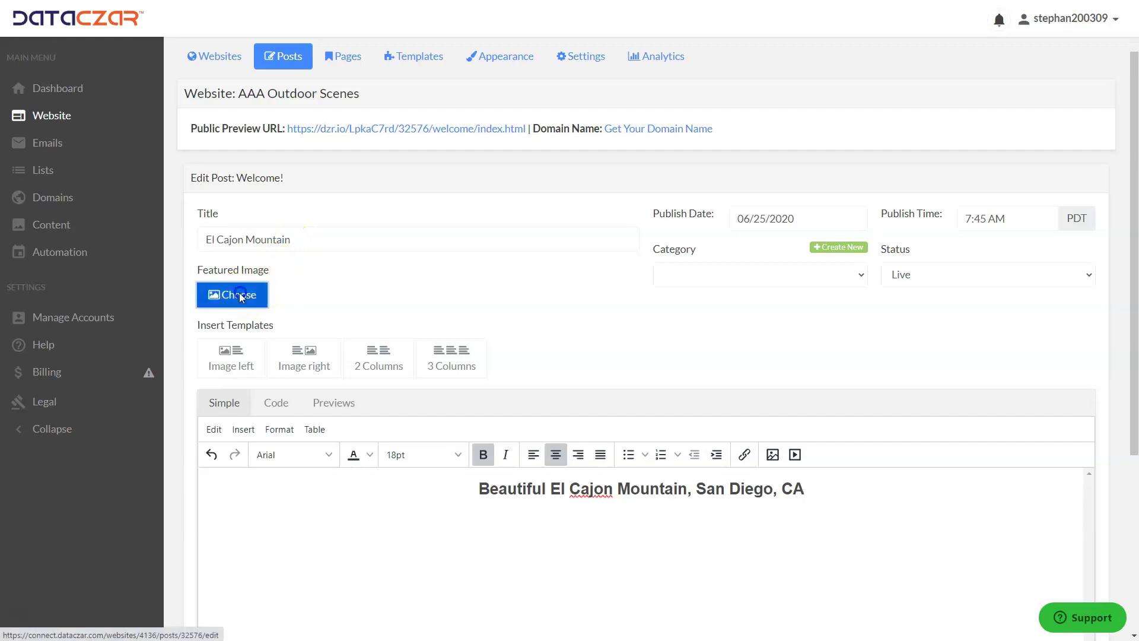
click(330, 350)
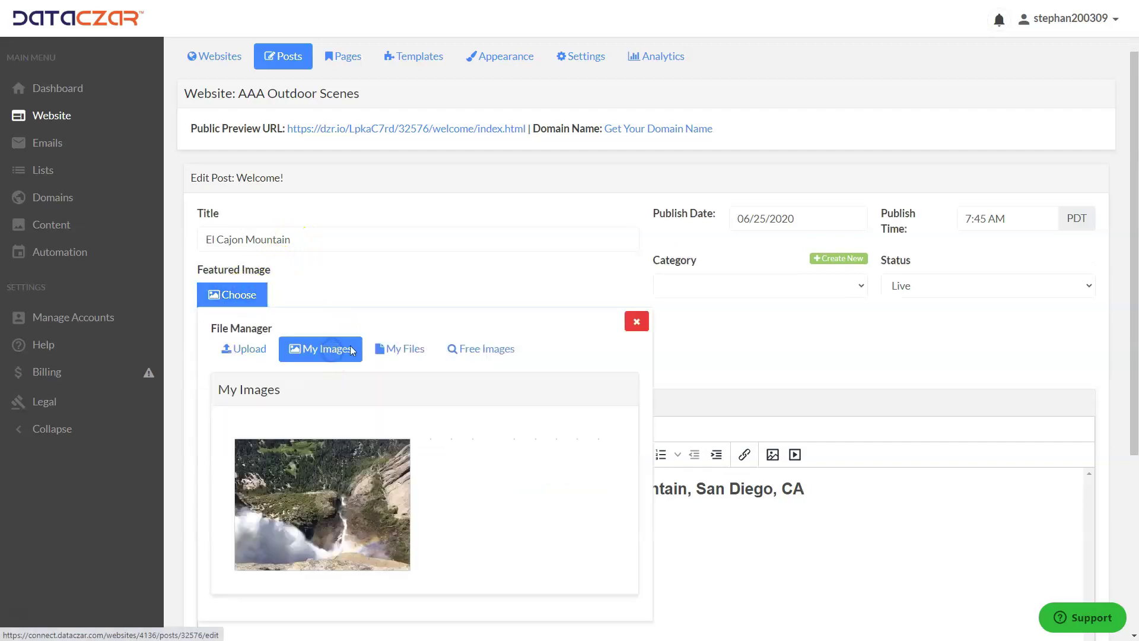
scroll(407, 381, down, 7)
scroll(404, 362, down, 3)
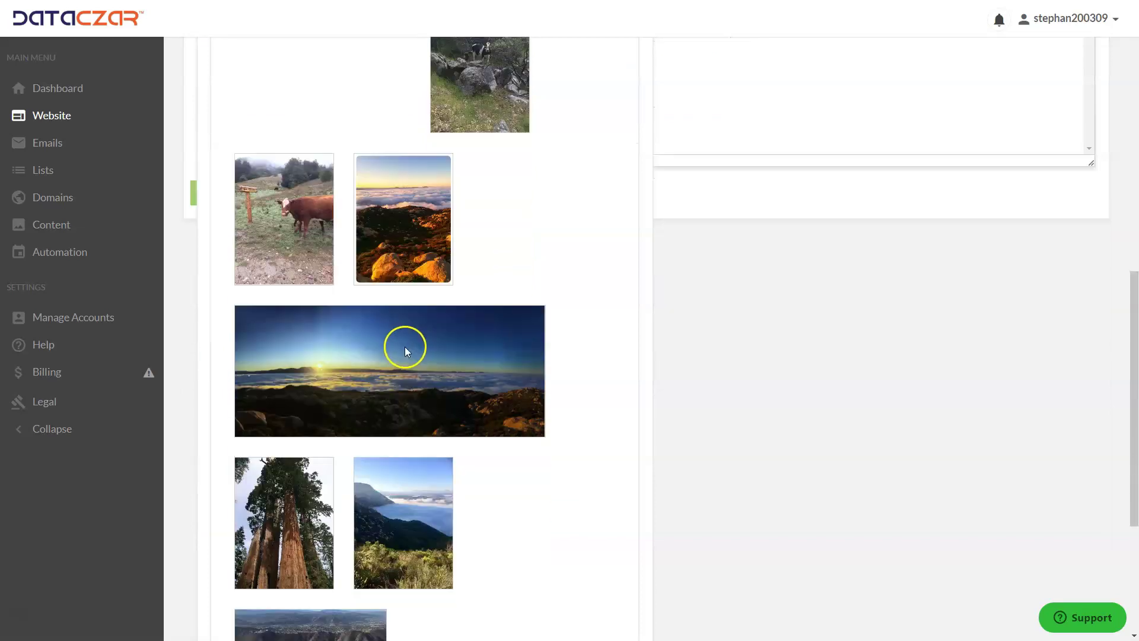
scroll(406, 344, down, 1)
mouse_move(420, 469)
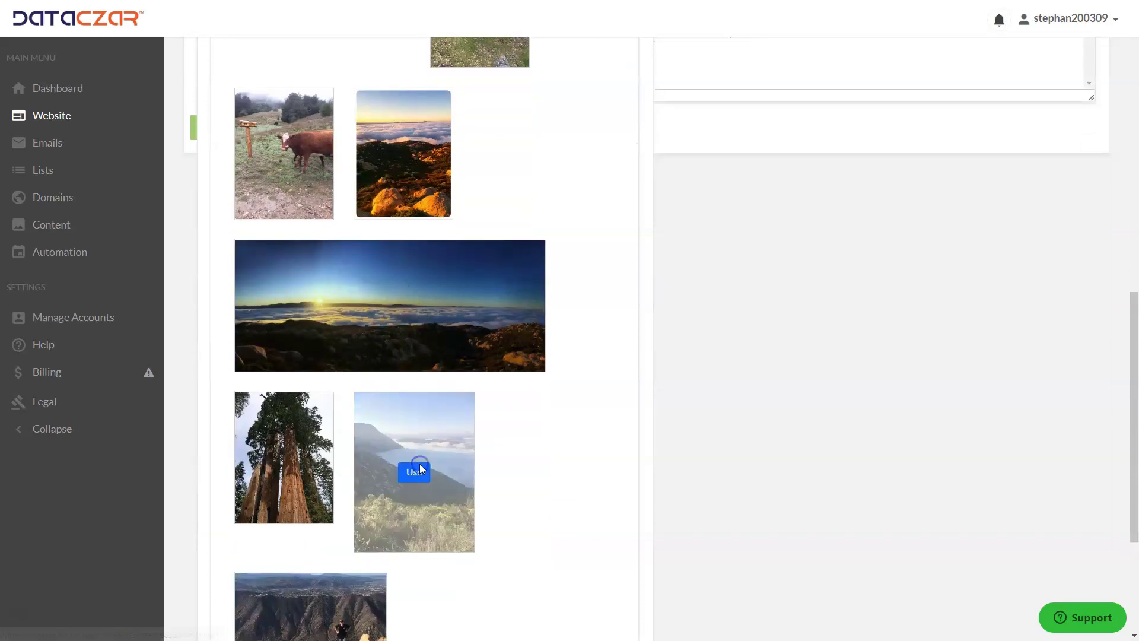
click(427, 491)
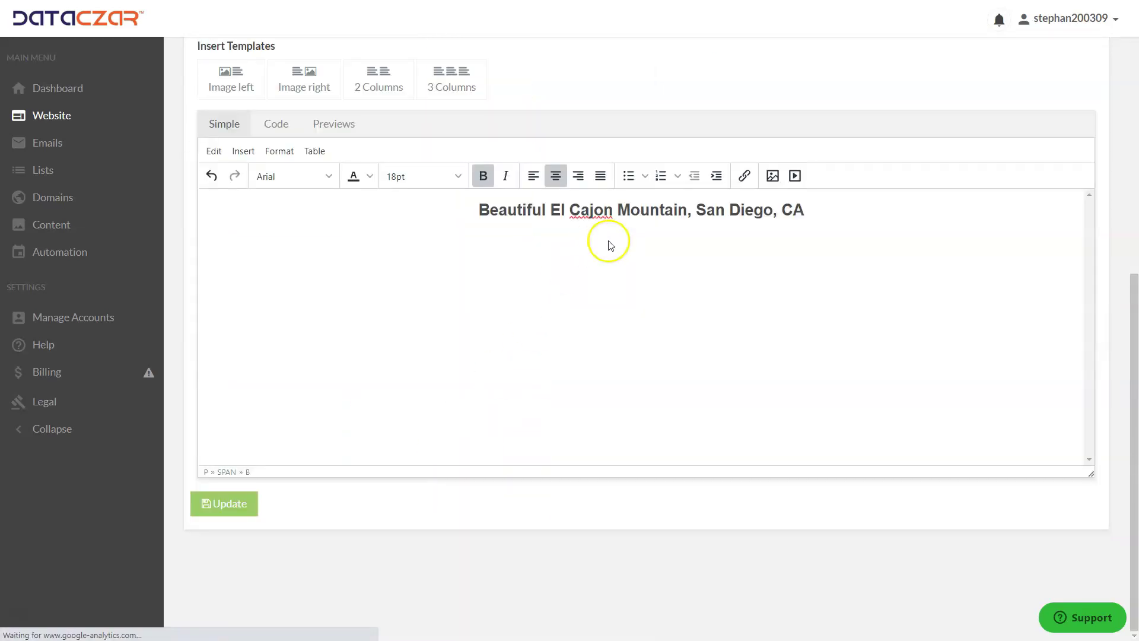
- Insert the uploaded portrait photo of orange sunlit rocks above the clouds, 480 by 640, after the post's body text
click(816, 216)
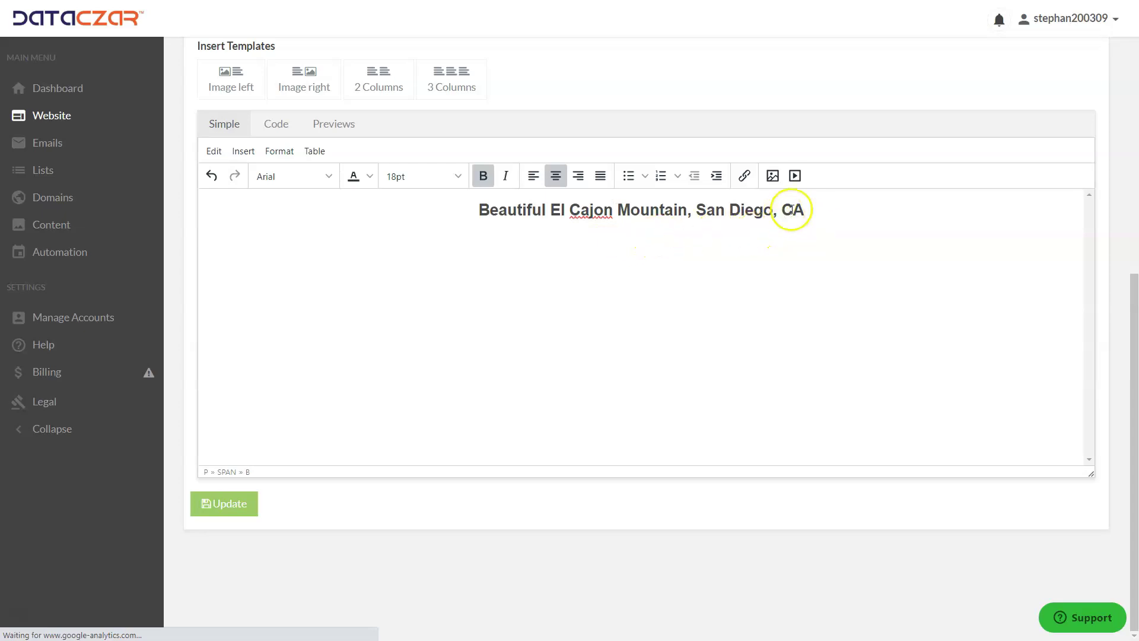
click(772, 176)
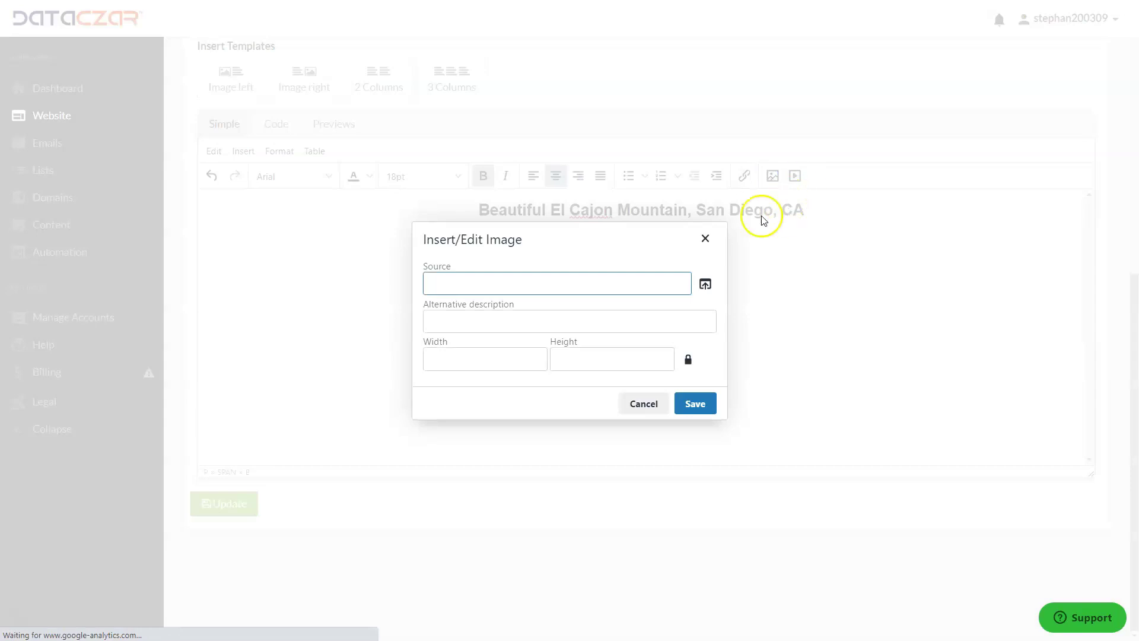
click(705, 285)
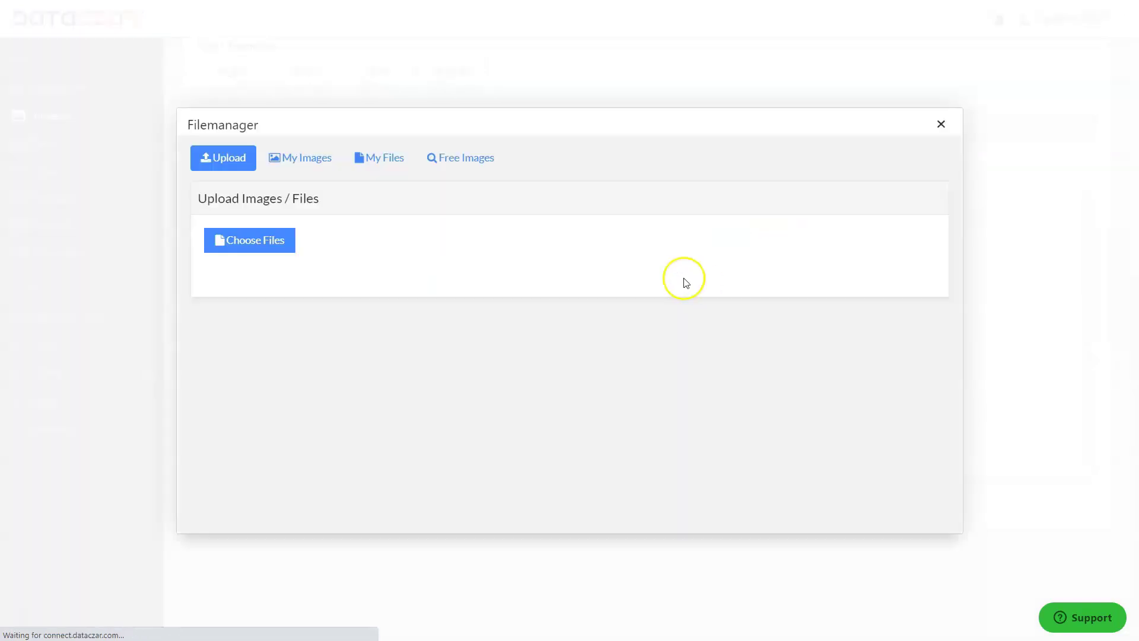
click(307, 158)
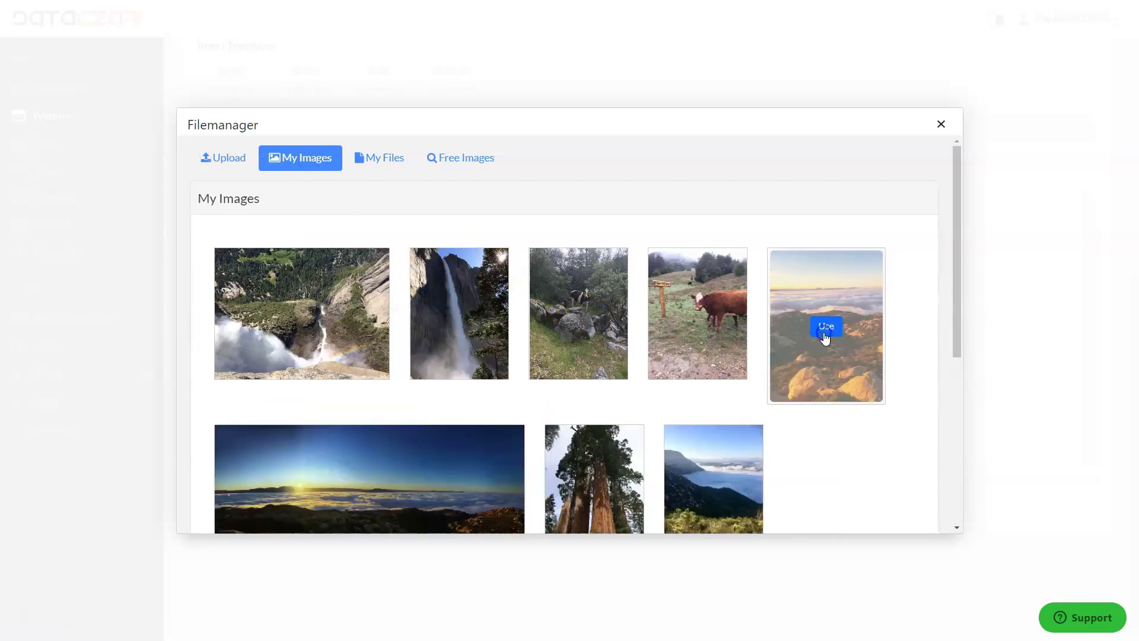
scroll(808, 385, down, 3)
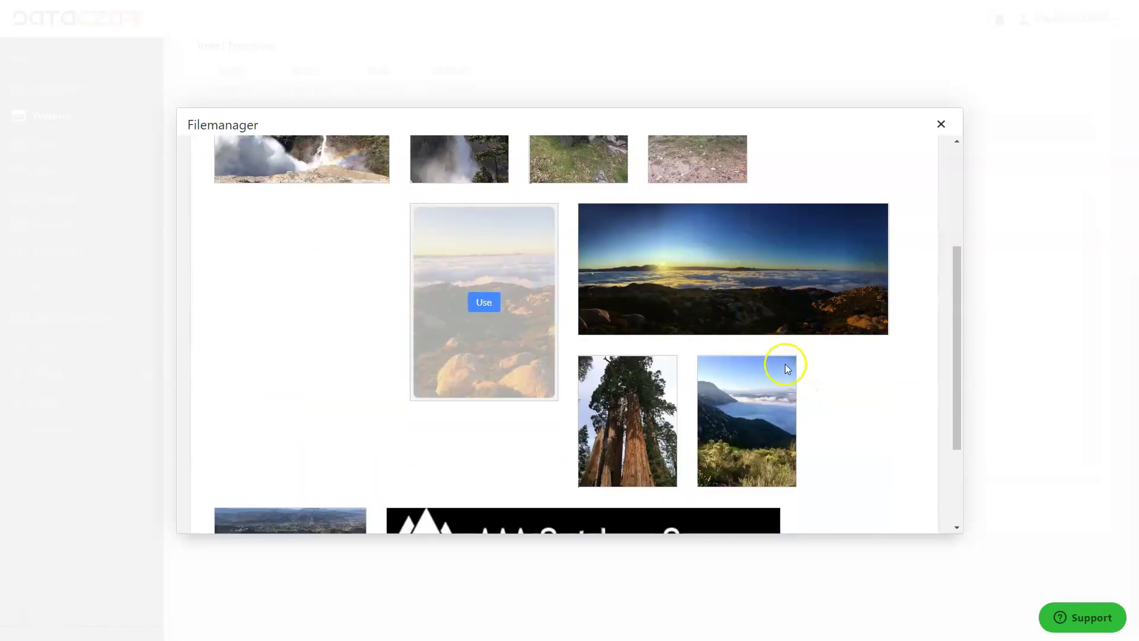
click(484, 302)
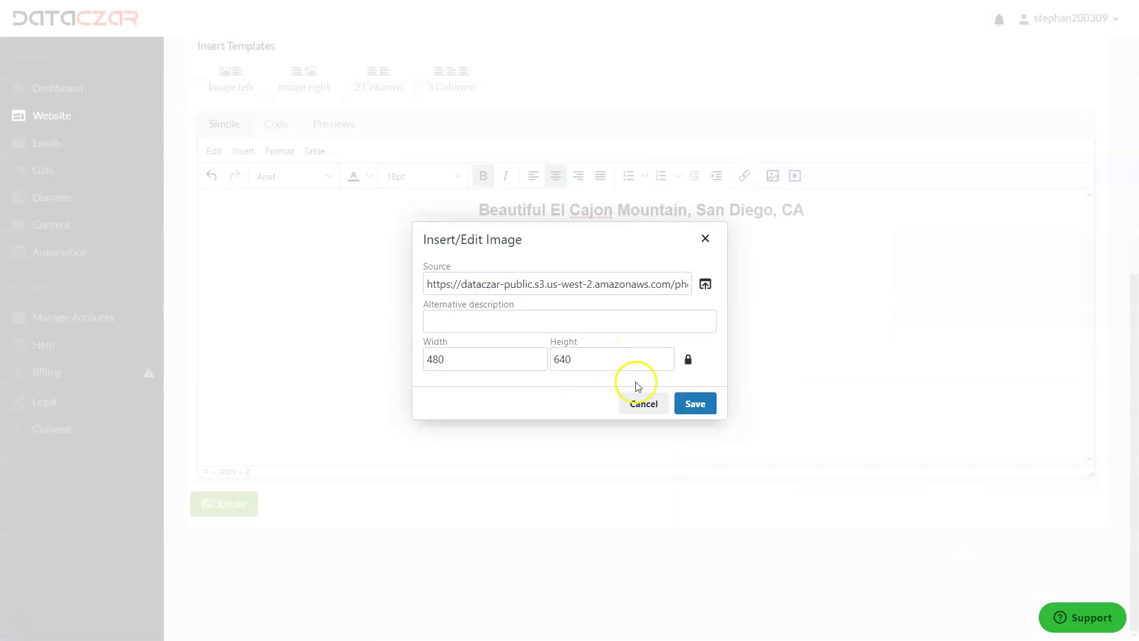
click(689, 405)
click(589, 356)
scroll(590, 356, up, 3)
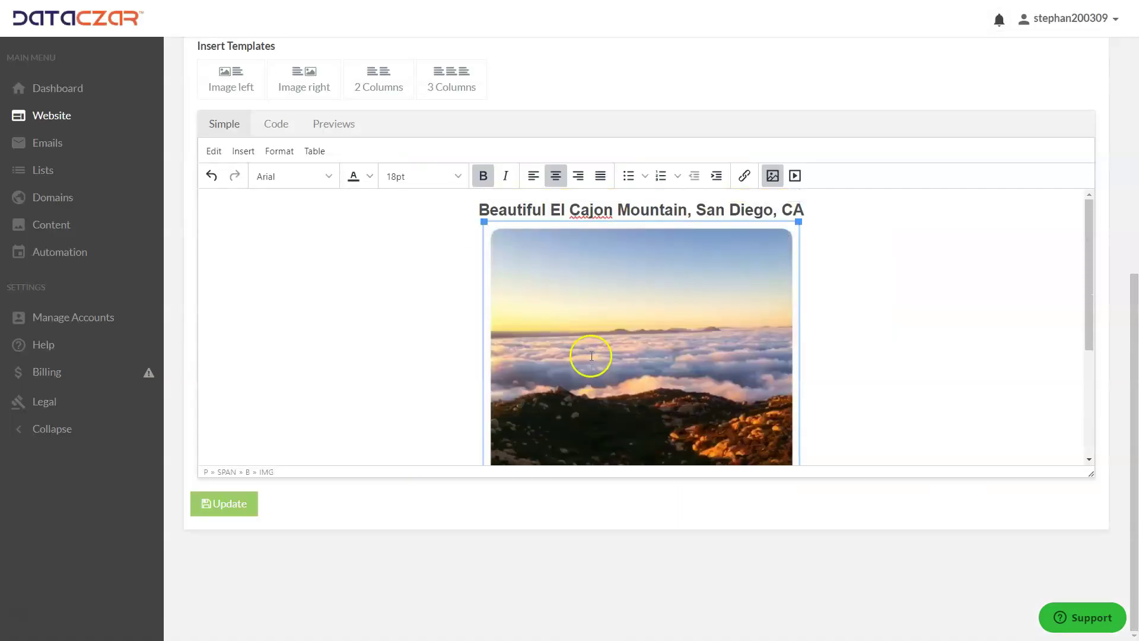
scroll(475, 267, up, 7)
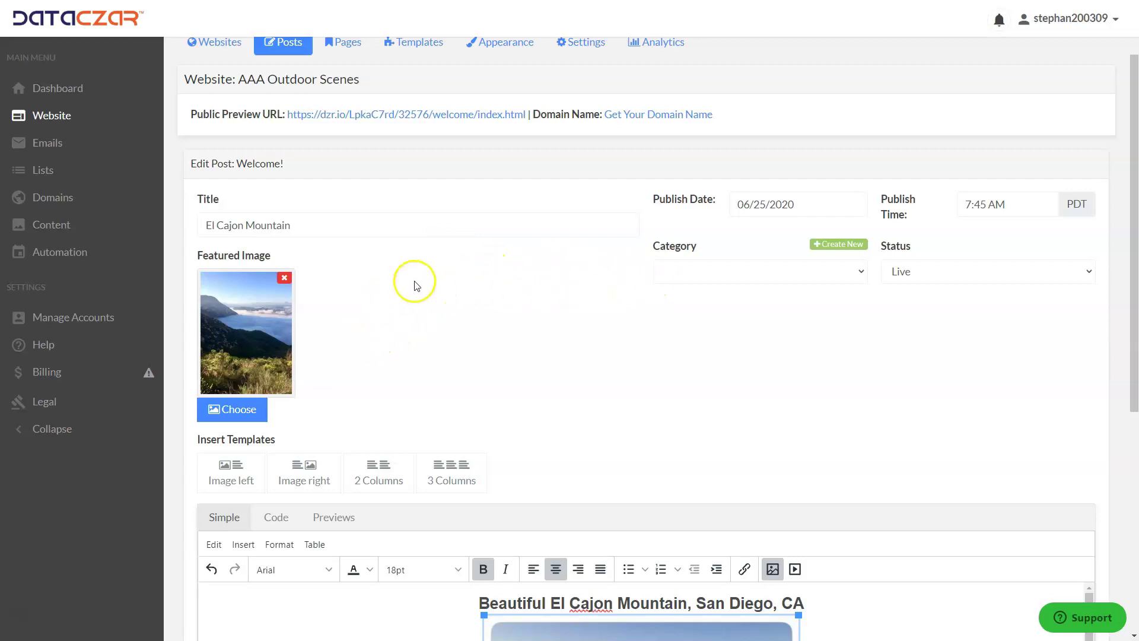
scroll(425, 286, up, 2)
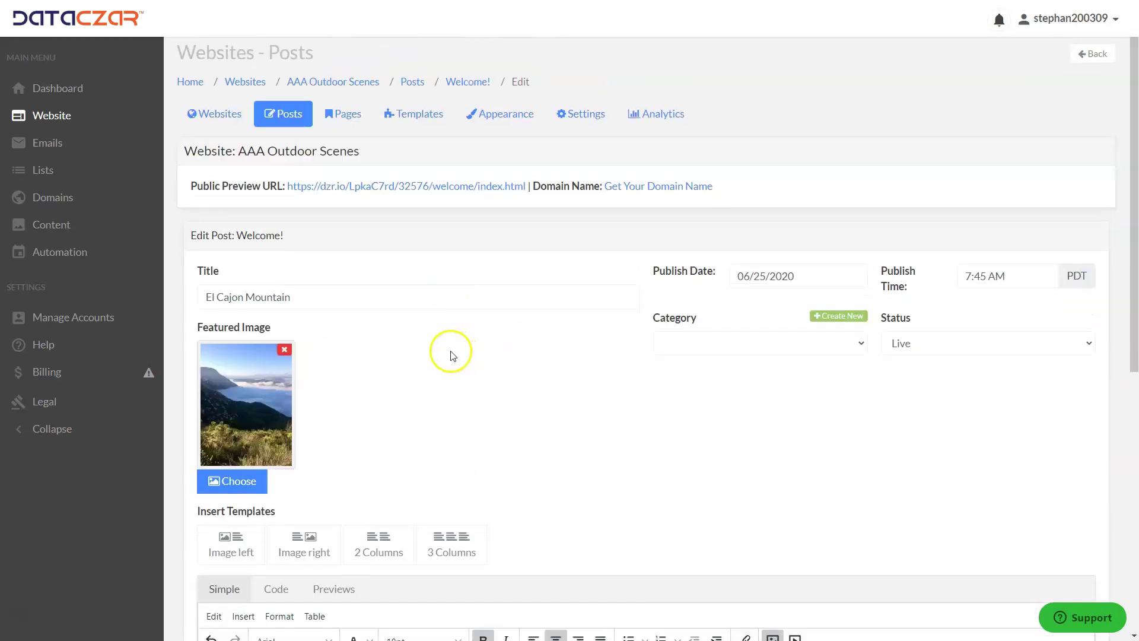
scroll(561, 313, down, 4)
scroll(767, 231, up, 4)
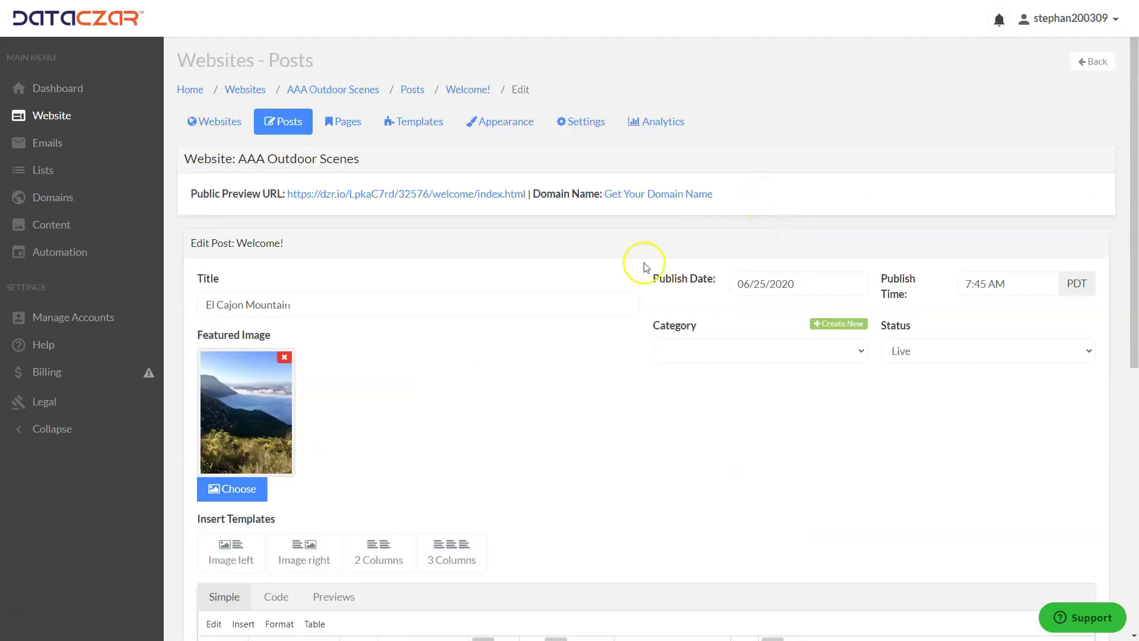
- Save the changes to the El Cajon Mountain post
scroll(664, 261, down, 3)
scroll(399, 320, down, 10)
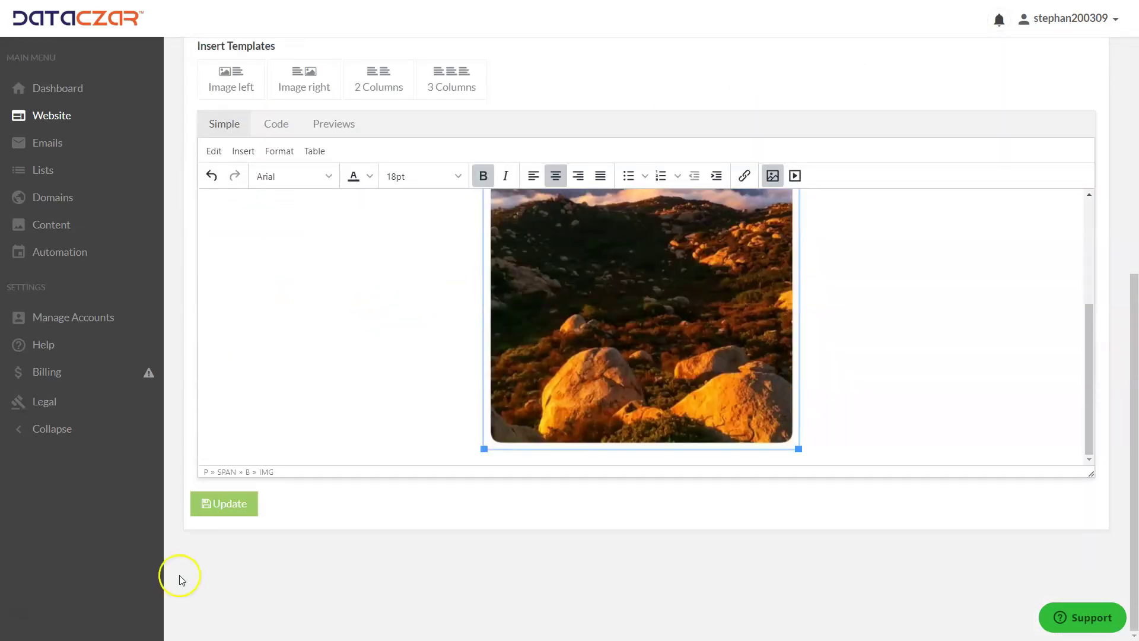
click(223, 506)
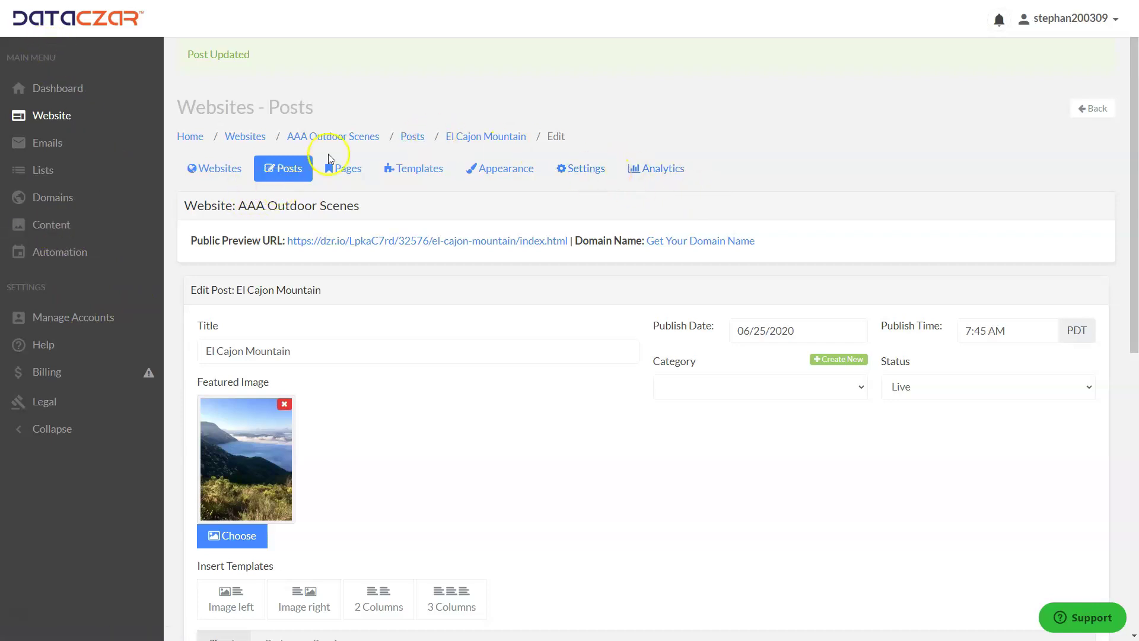
- Upload the cow photo aaa.cow_1_200416.JPG from the Saved_Images_Webinars folder to the content library
click(52, 225)
click(179, 171)
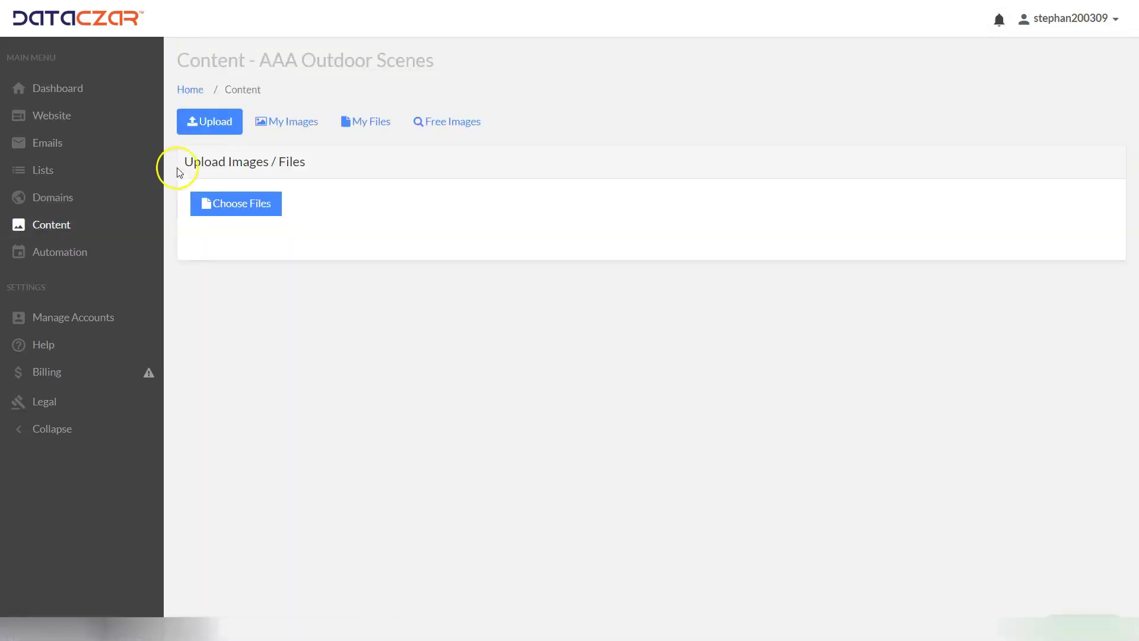
click(237, 205)
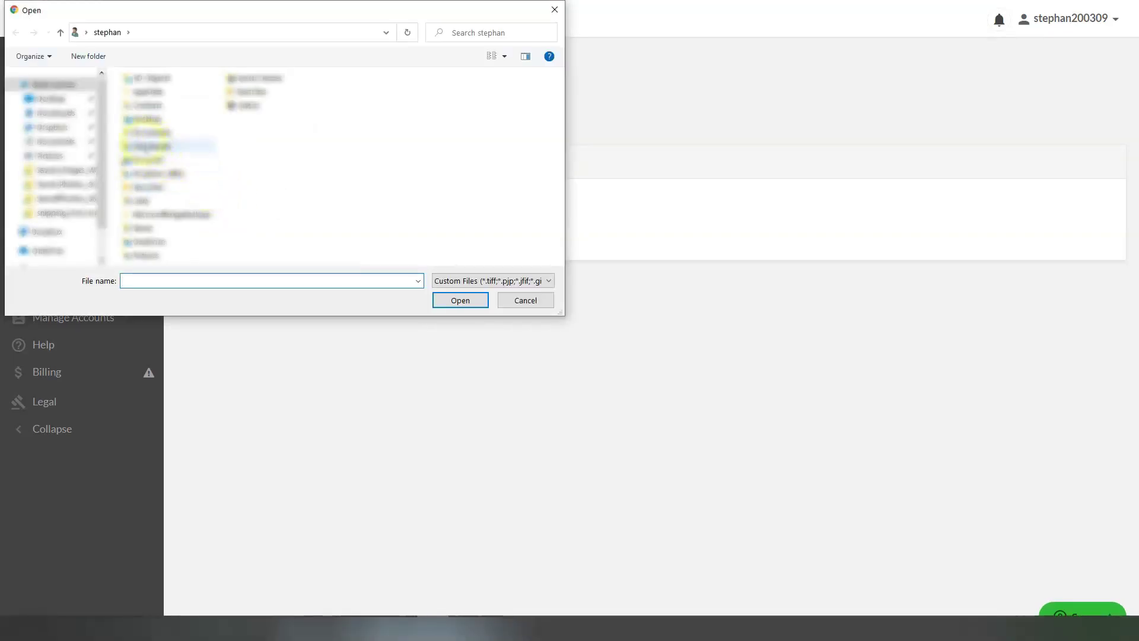
click(74, 171)
click(74, 171)
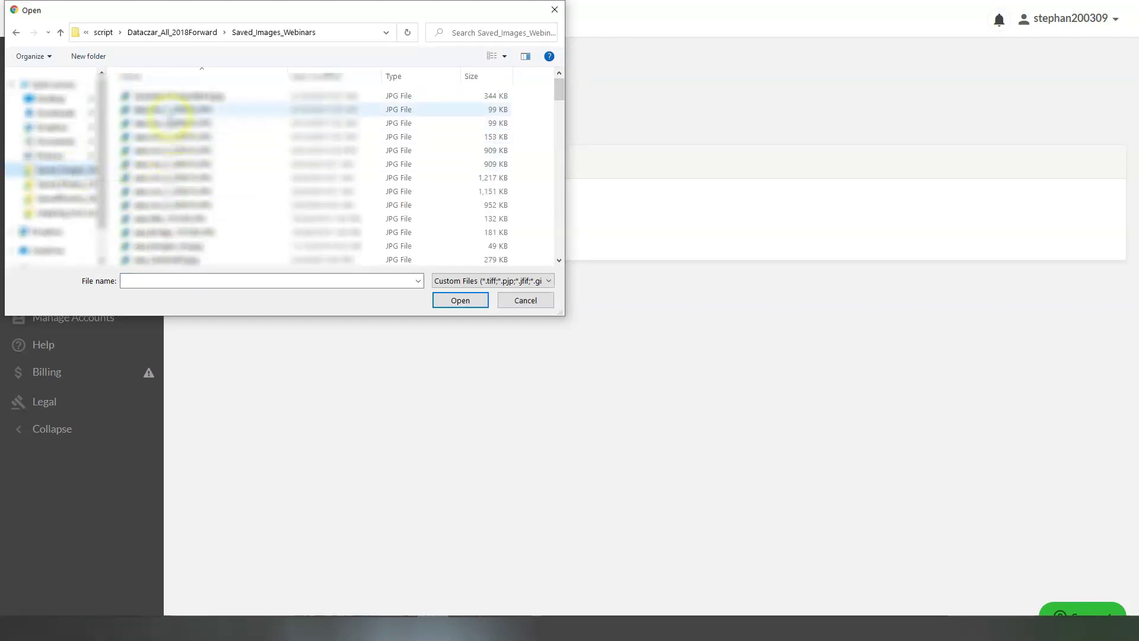
click(180, 110)
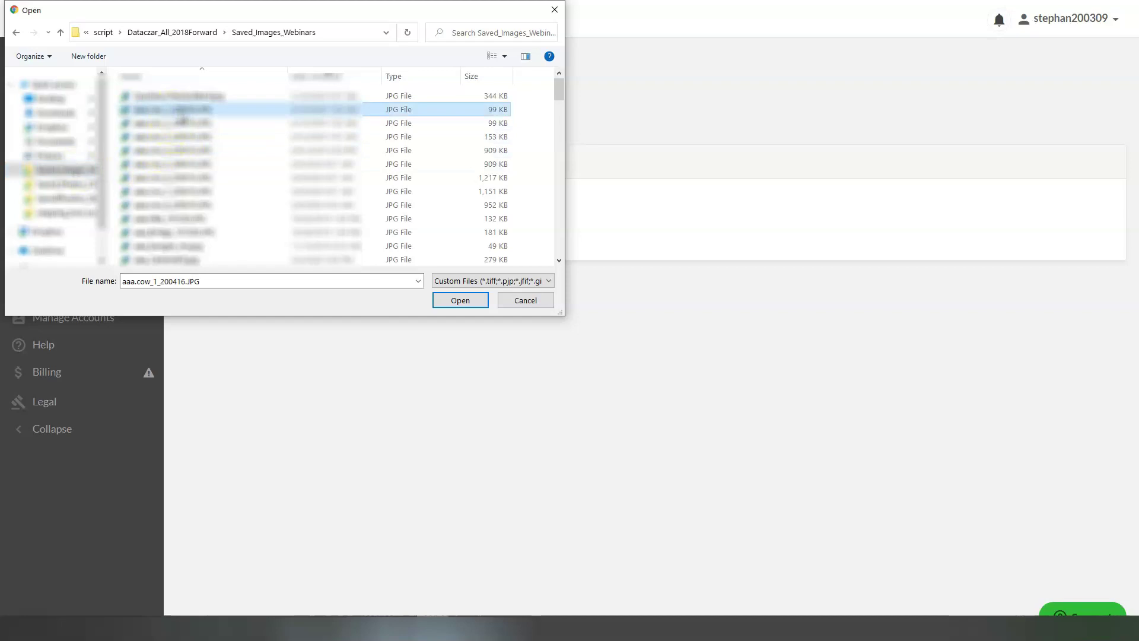
double_click(180, 110)
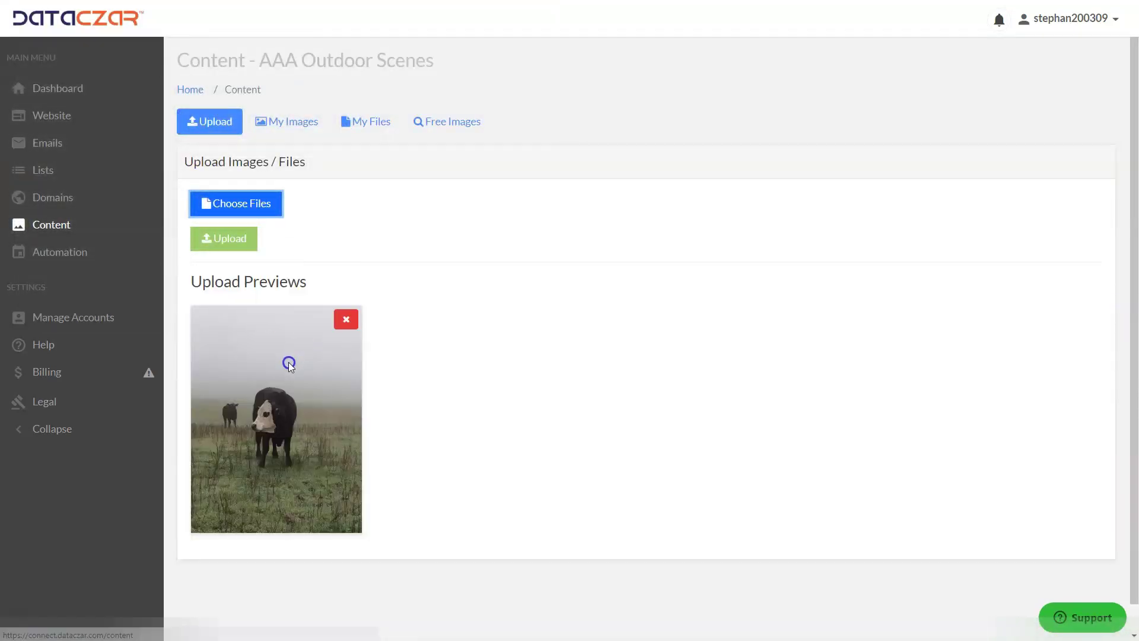
click(237, 252)
click(239, 242)
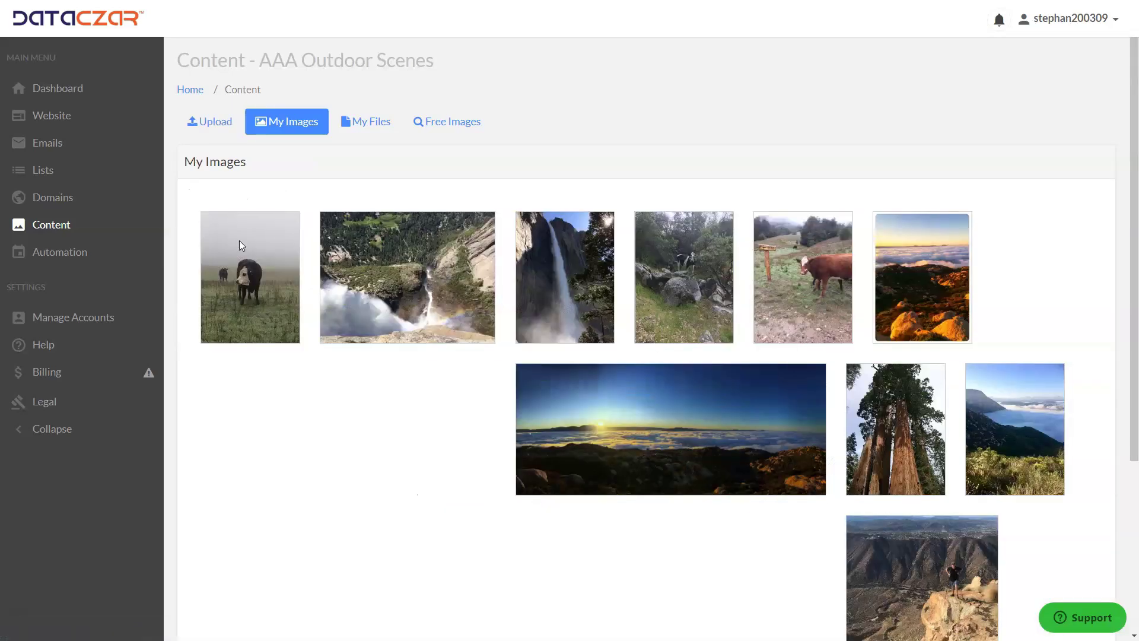
click(239, 240)
click(285, 123)
click(211, 126)
- Open the website's Home page for editing and stop it from including posts
click(62, 124)
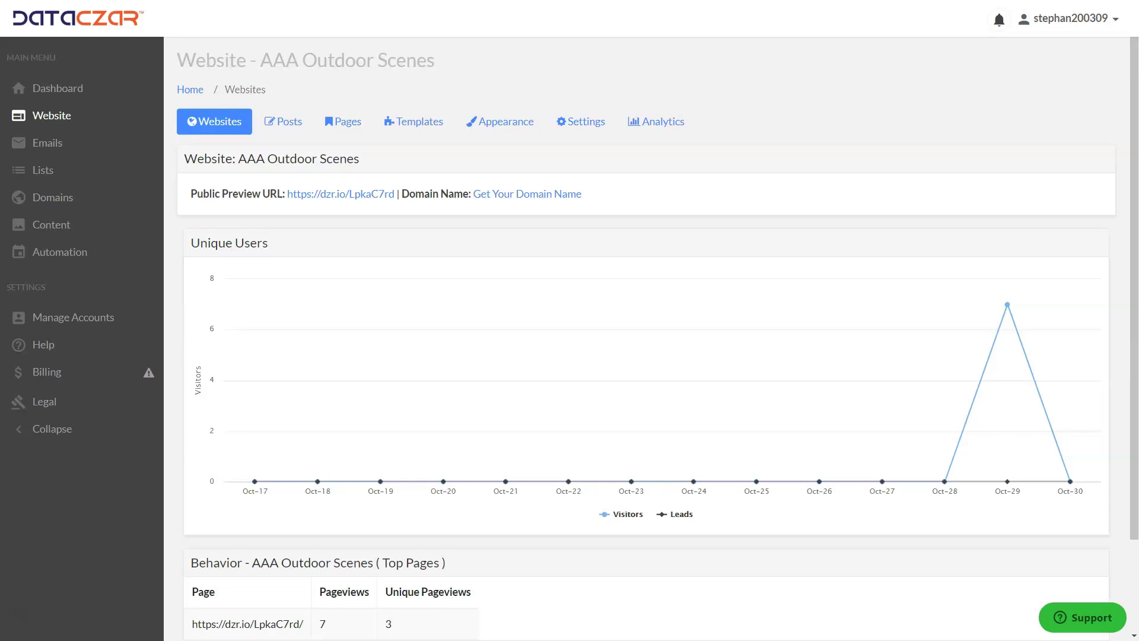
click(350, 122)
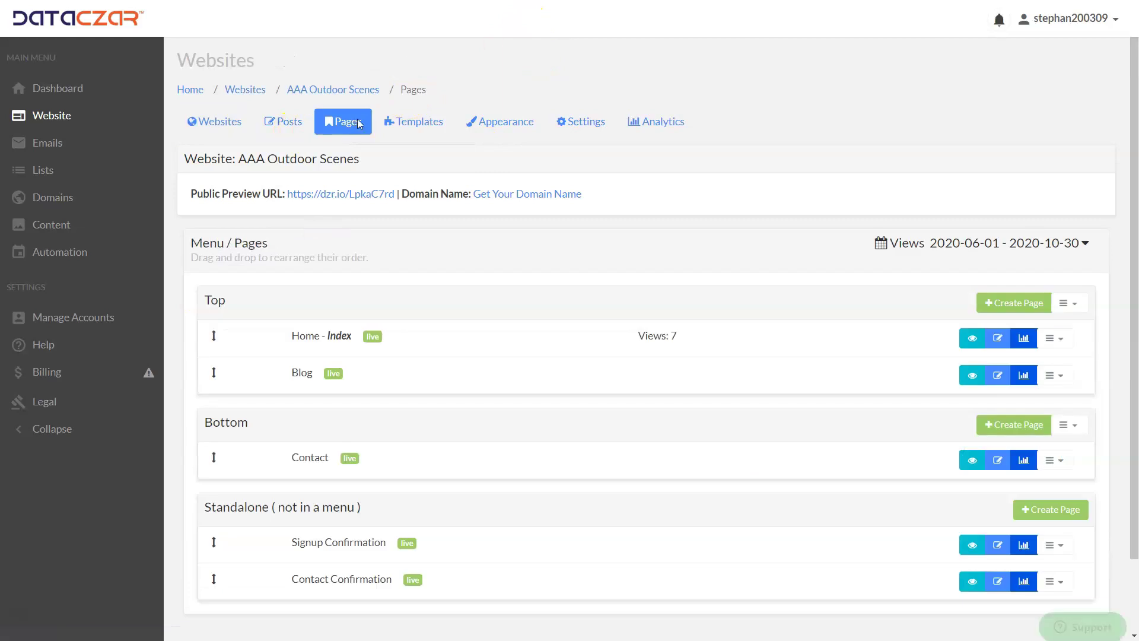
click(998, 339)
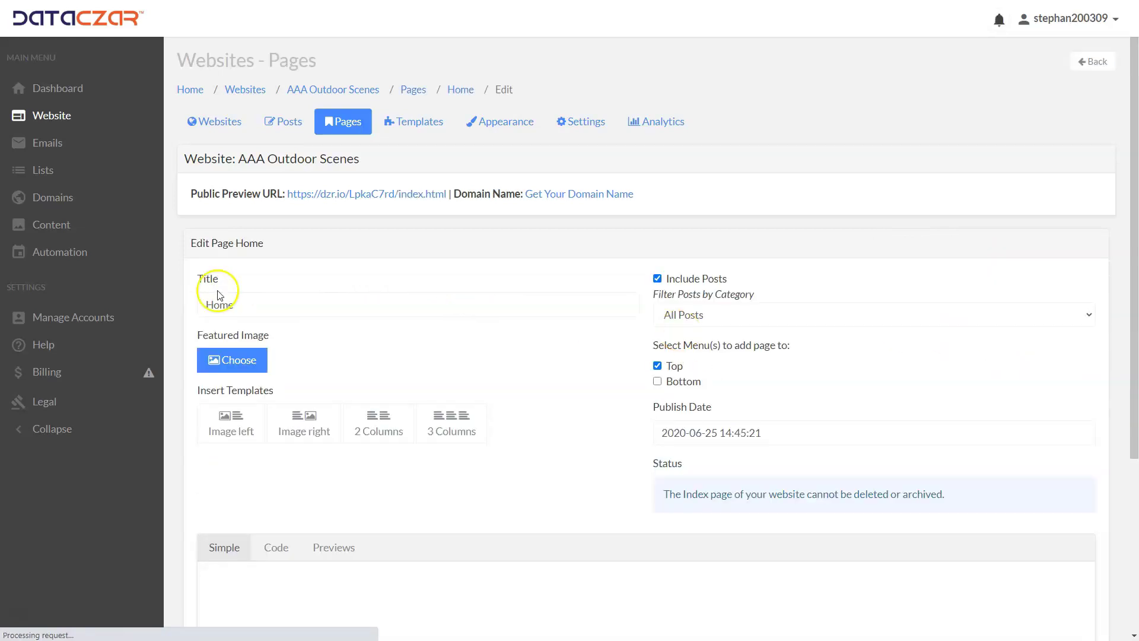
scroll(378, 303, down, 3)
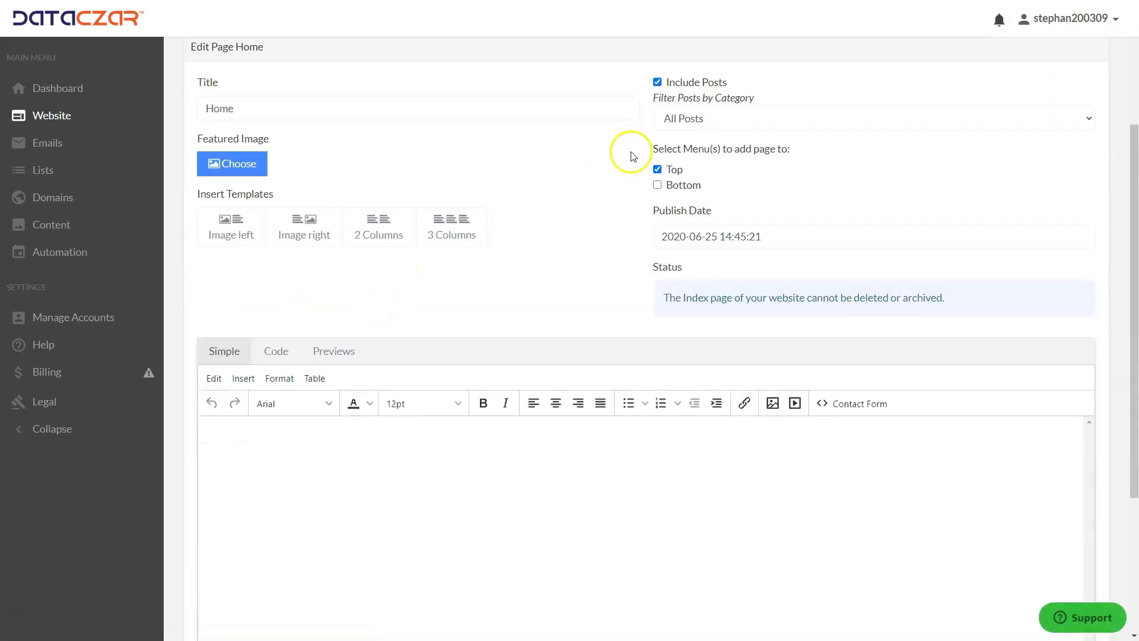
click(657, 83)
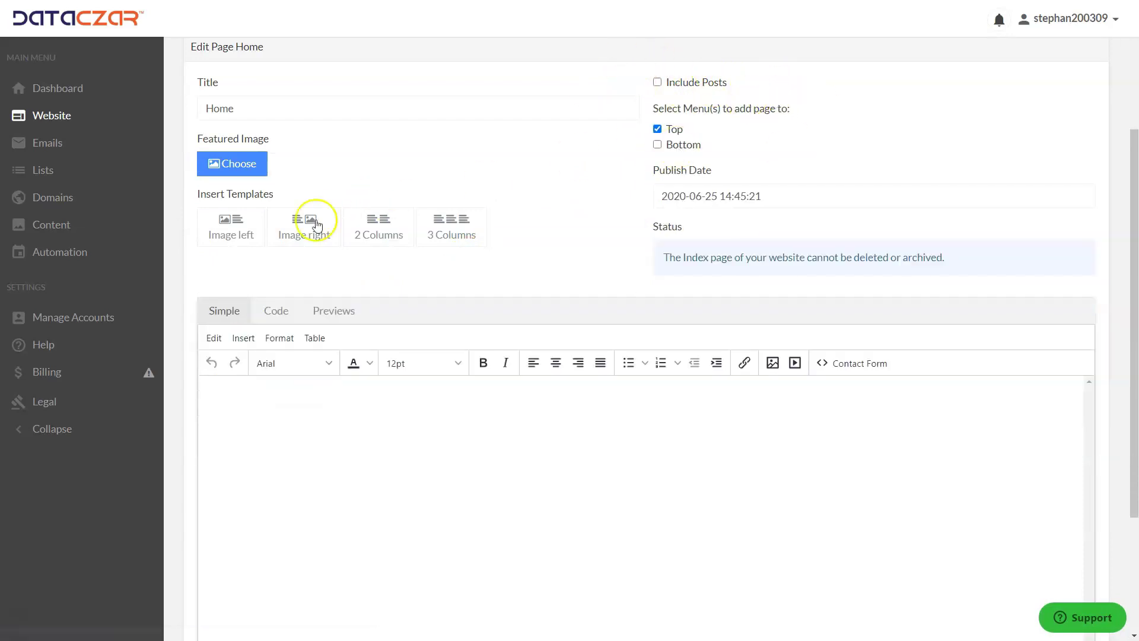
- Enter bold body lines "Welcome to Webinar AAA Outdoor Scenes", "We specialize in hiking, photography and the great outdoors!" and a newsletter sign-up invitation for updates, trails, photos
scroll(394, 183, down, 3)
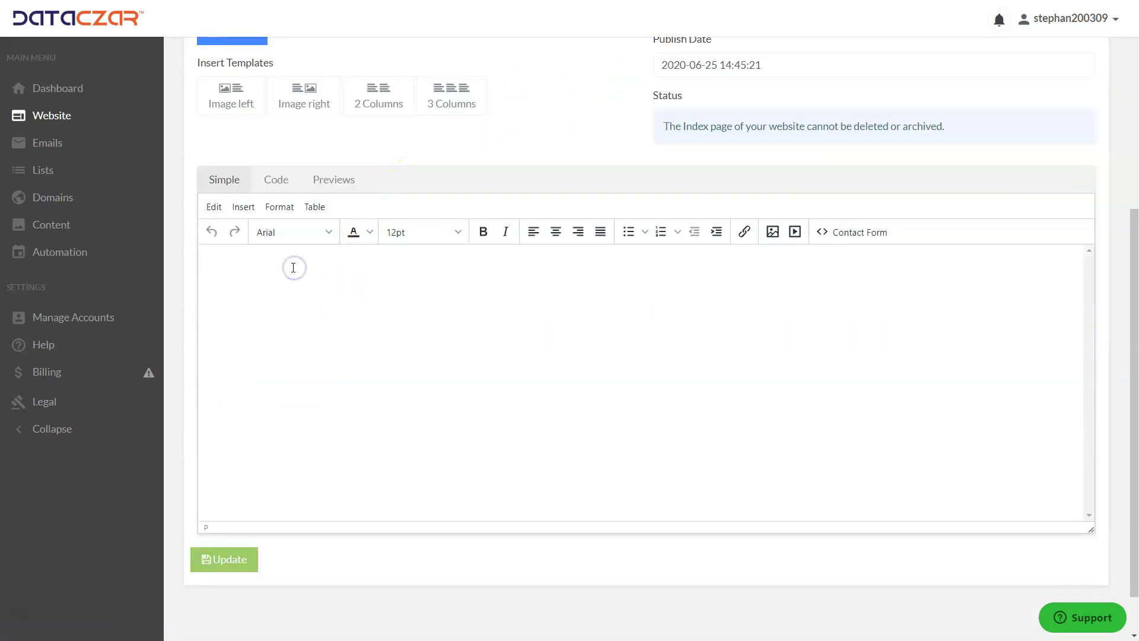
text(Welcome to Webinar AAA Outdoor Scenes We specialize in hiking, photography and the great outdoors! Sign up for our Newsletter below to receive informative updates, fun trails, cool photos and more!)
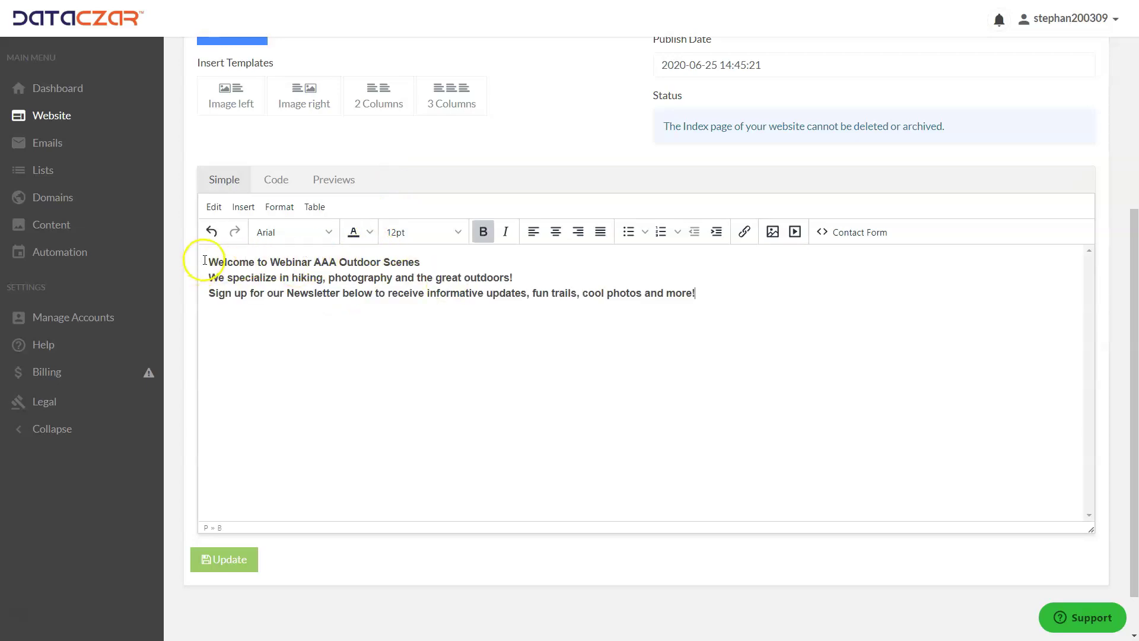
- Insert four blank lines above the newsletter sign-up line in the Home page body
drag(215, 261, 534, 268)
click(564, 262)
key(Return)
key(Return)
key(Return)
key(Return)
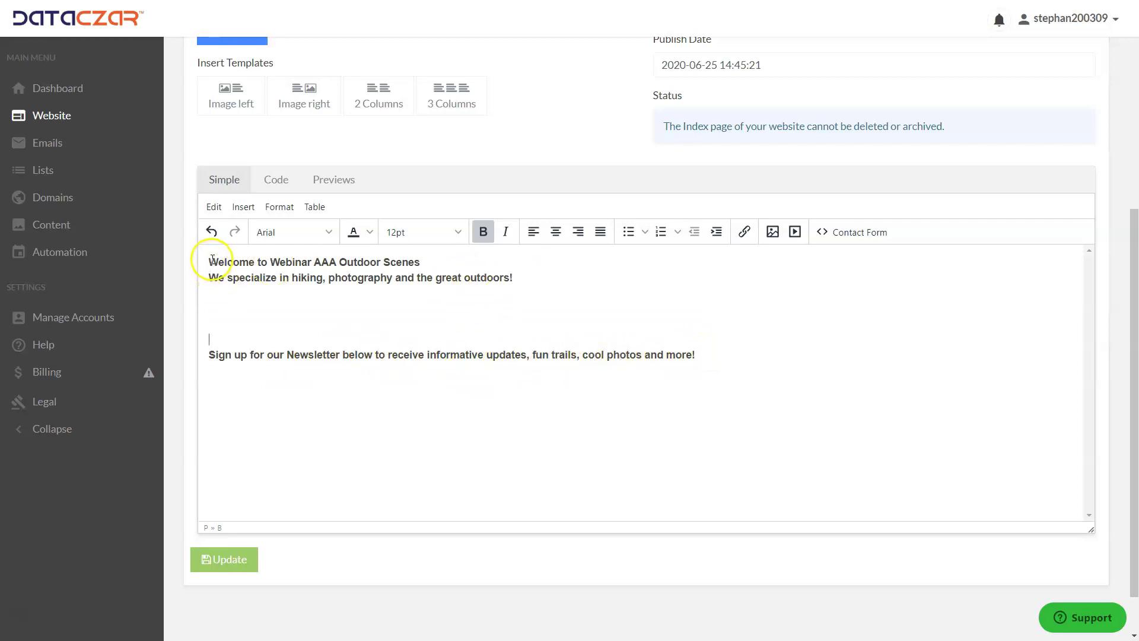
- Center the welcome line and the hiking and photography line in the Home page body
drag(209, 259, 548, 275)
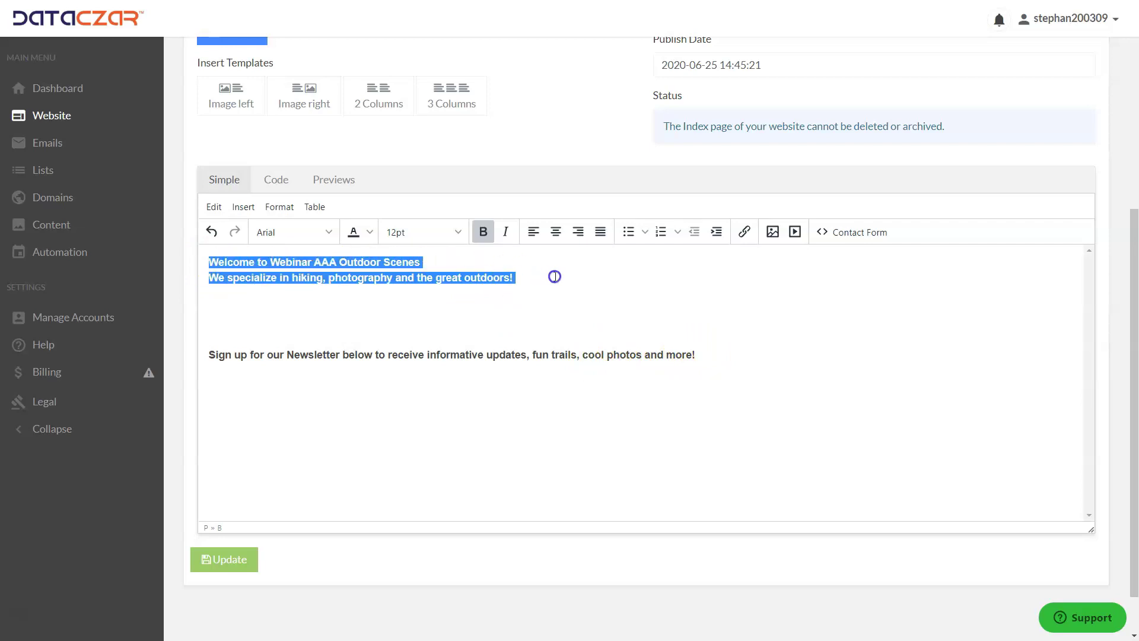
click(556, 232)
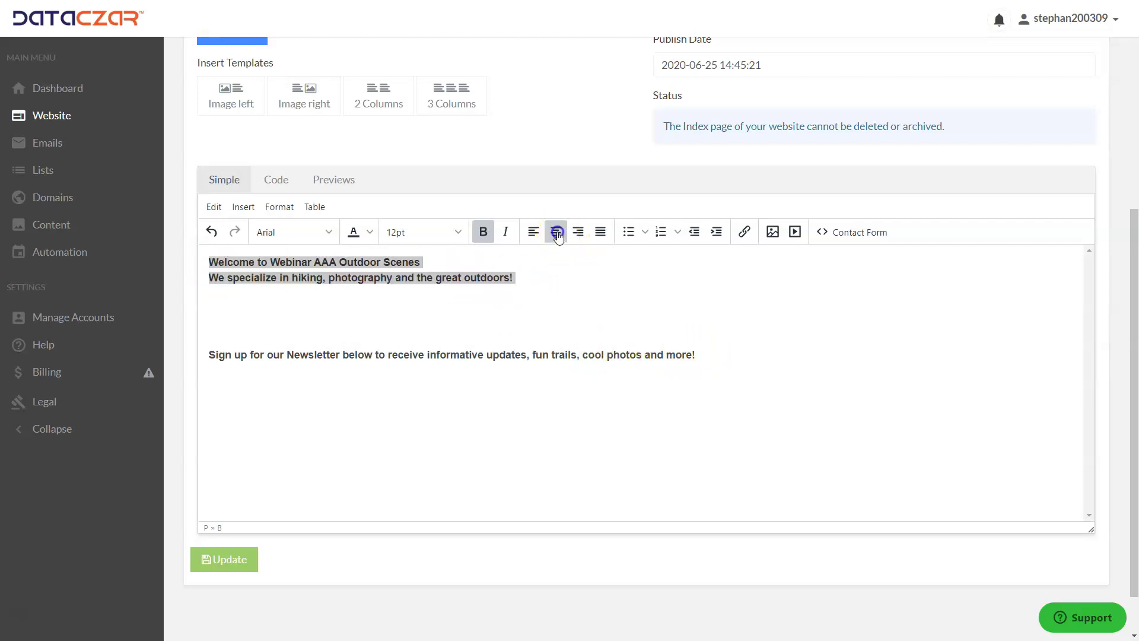
click(769, 262)
- Set the welcome line's font size to 18pt and the hiking and photography line's to 14pt
drag(721, 266, 516, 254)
click(427, 232)
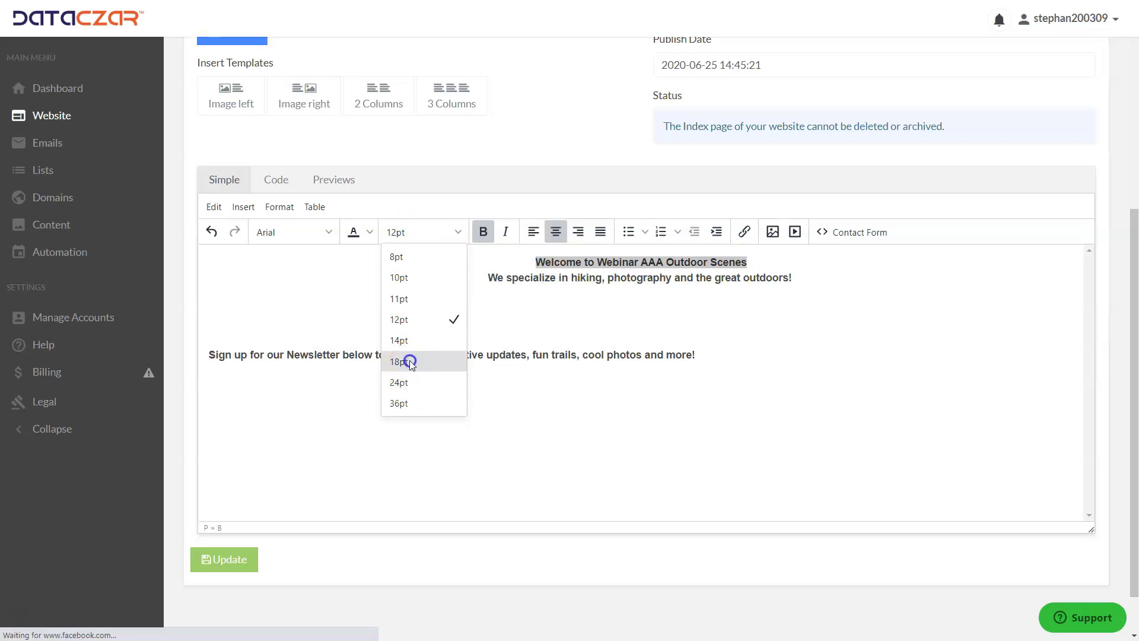
click(407, 360)
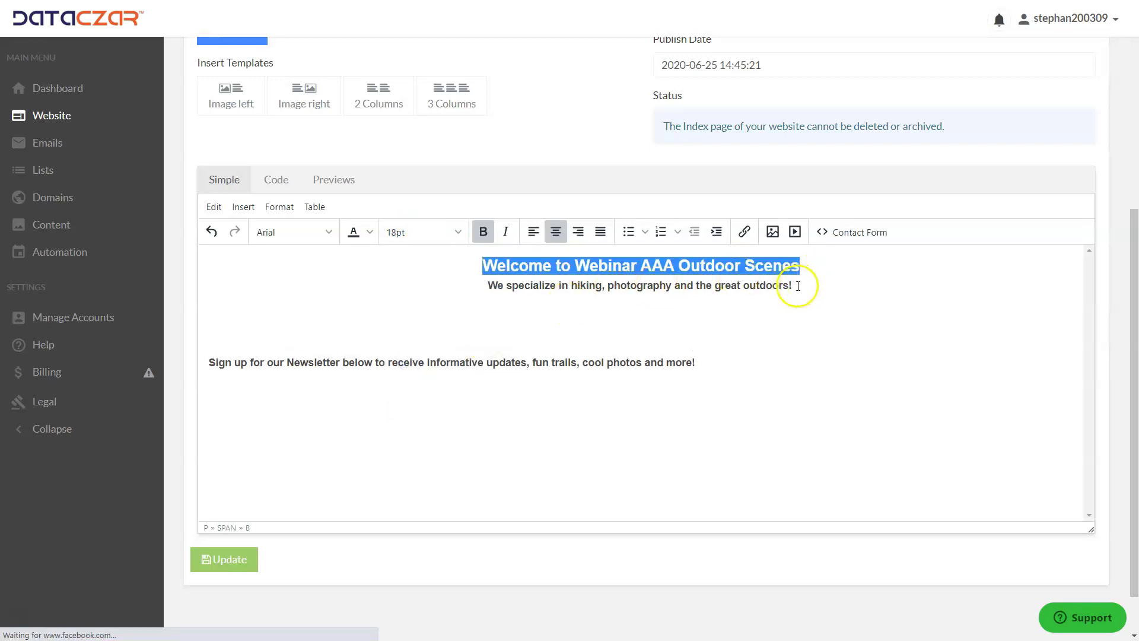
drag(797, 286, 498, 291)
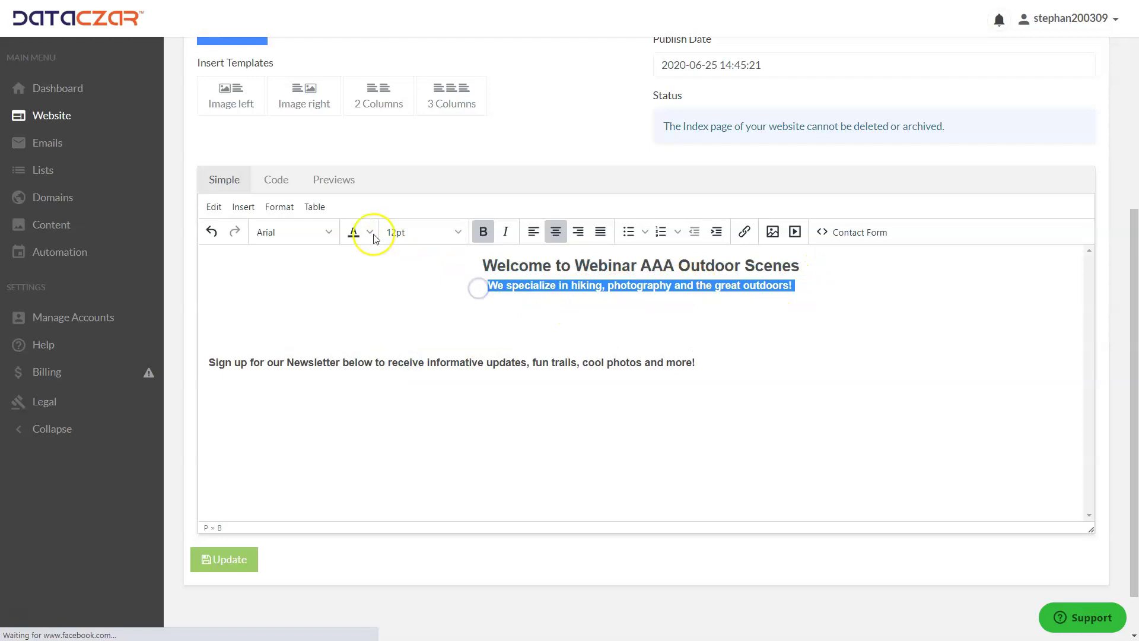
click(442, 234)
click(414, 342)
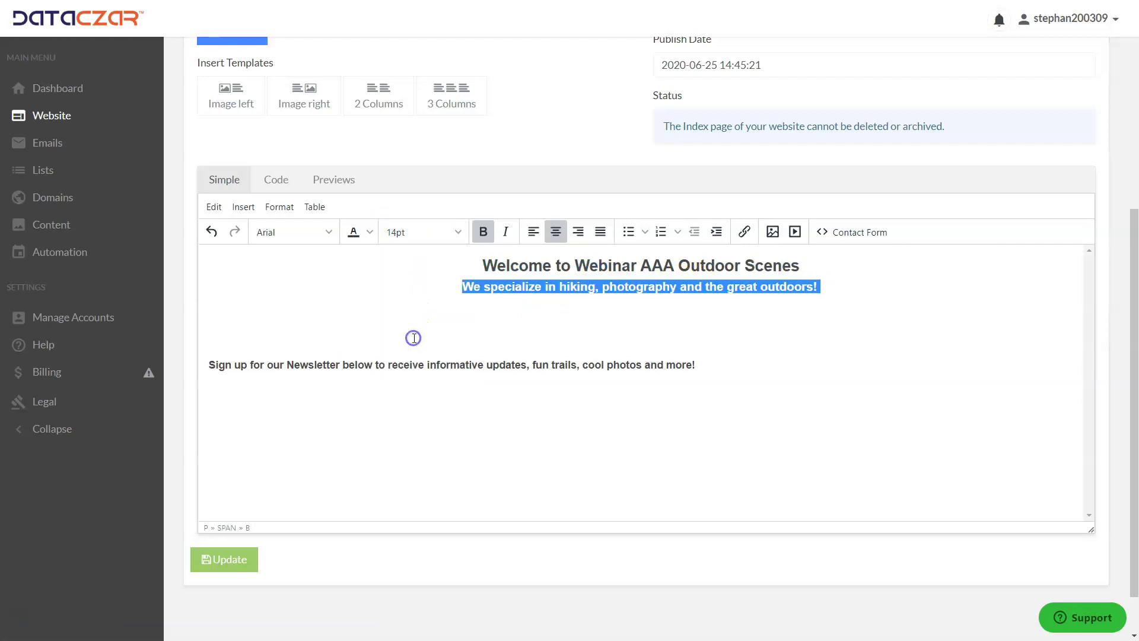
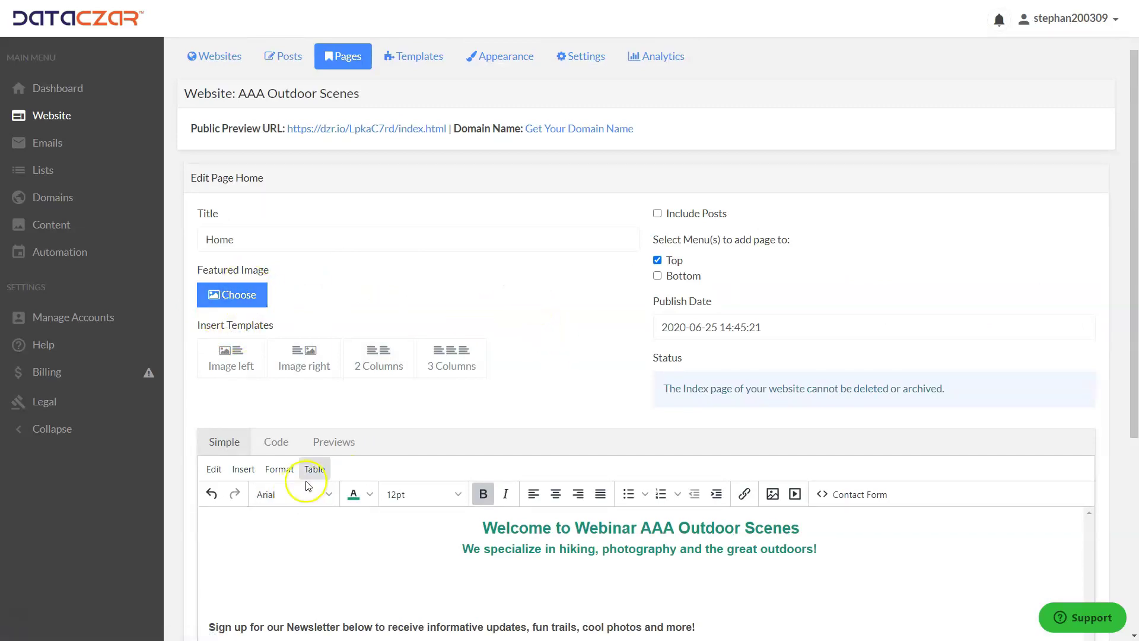
- Preview the Home page in desktop and mobile layouts, then return to the simple editor
click(331, 444)
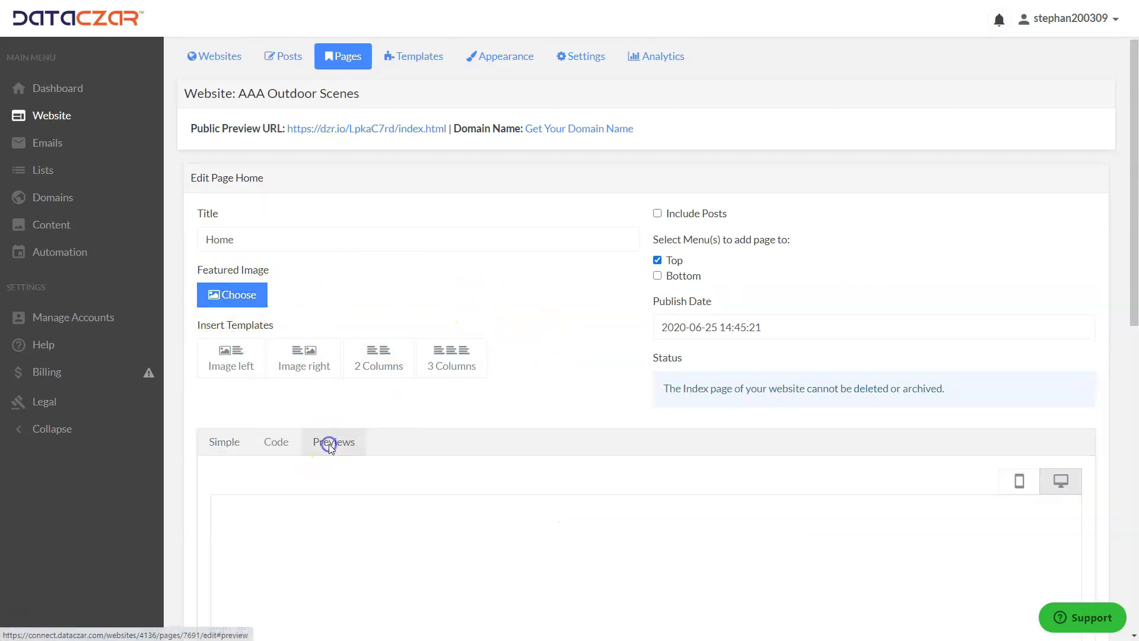
scroll(593, 344, down, 4)
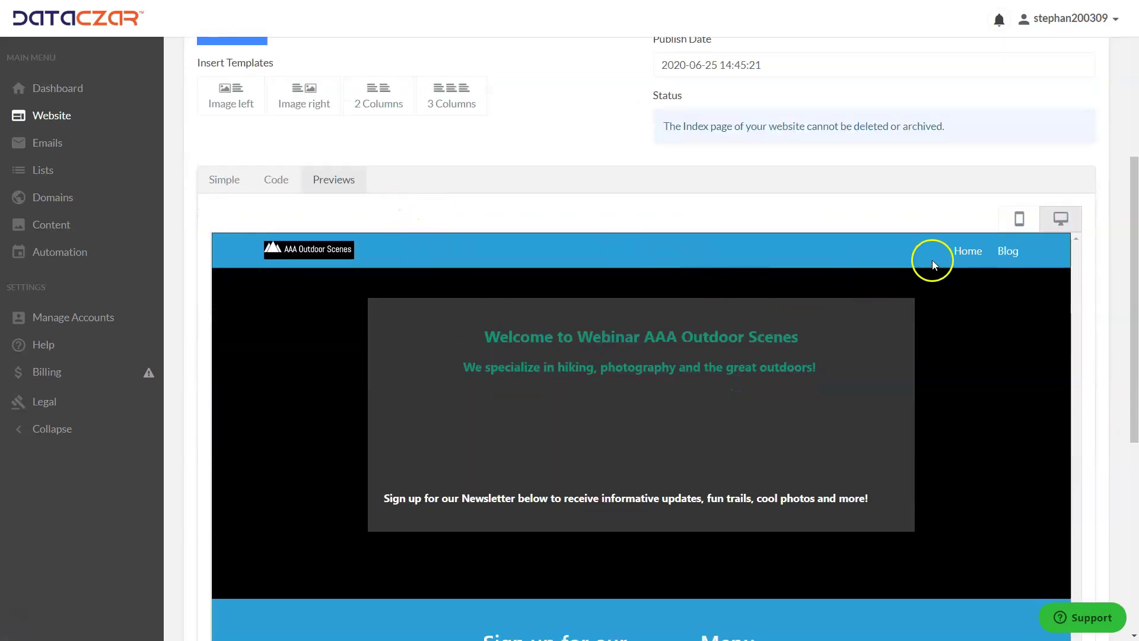
click(1018, 223)
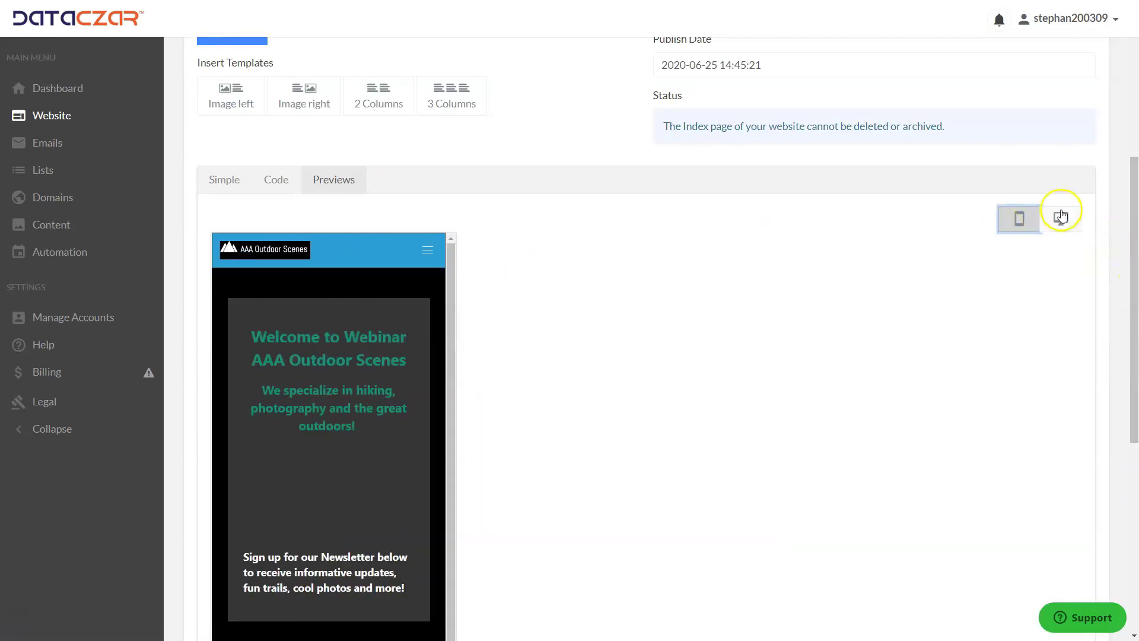
click(1061, 217)
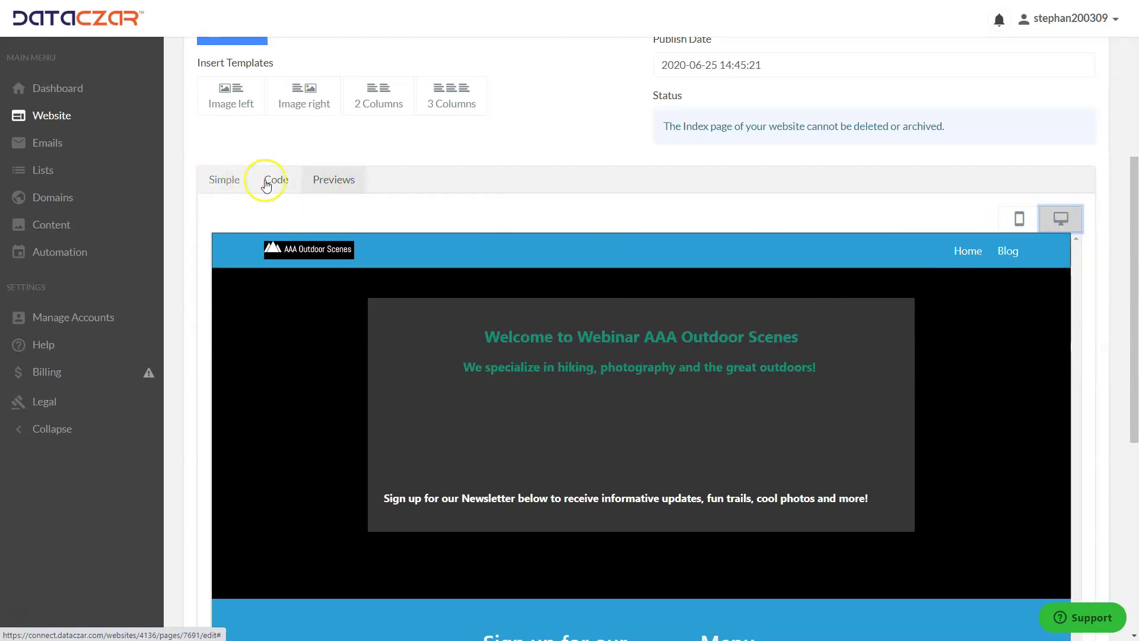
click(224, 185)
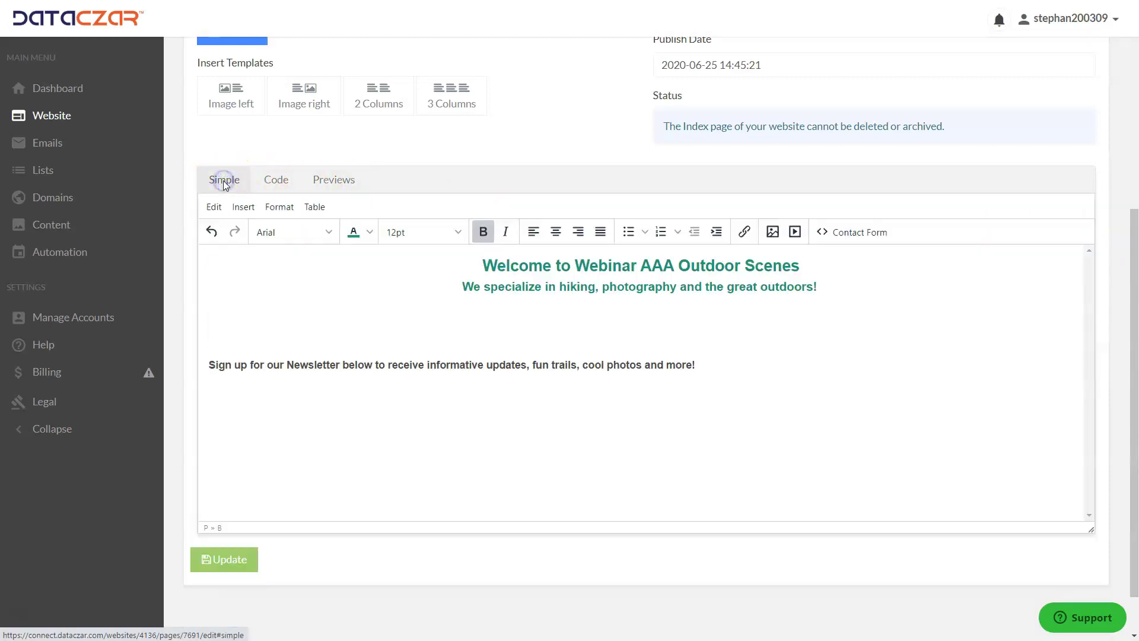
- Set the Home page's featured image to the uploaded panoramic photo of the sunrise above the clouds
scroll(447, 345, up, 3)
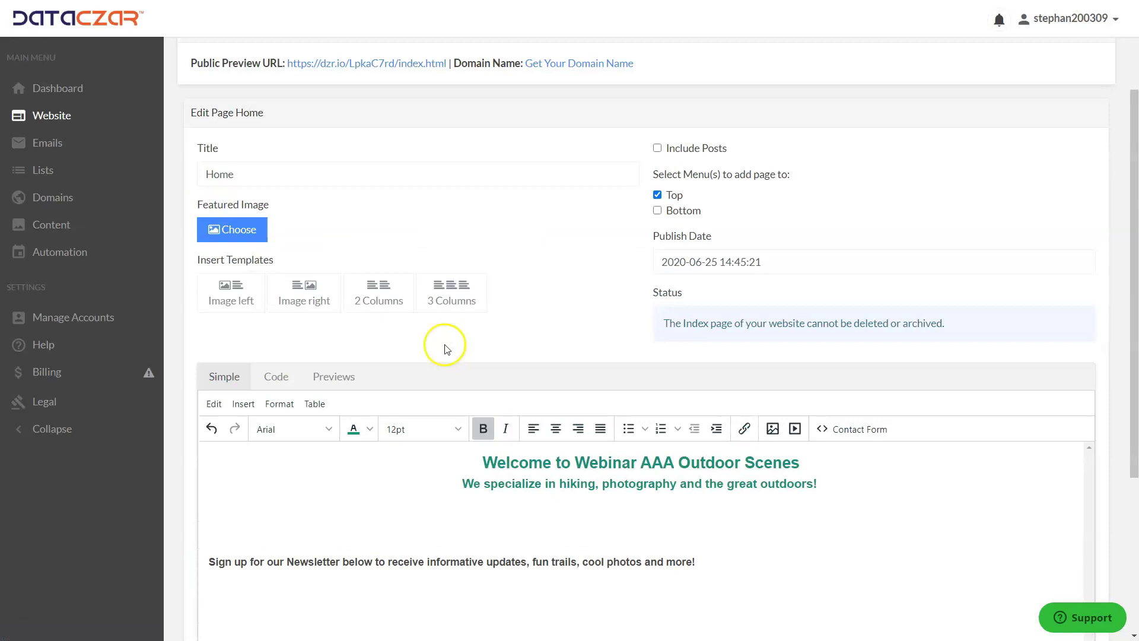
click(233, 229)
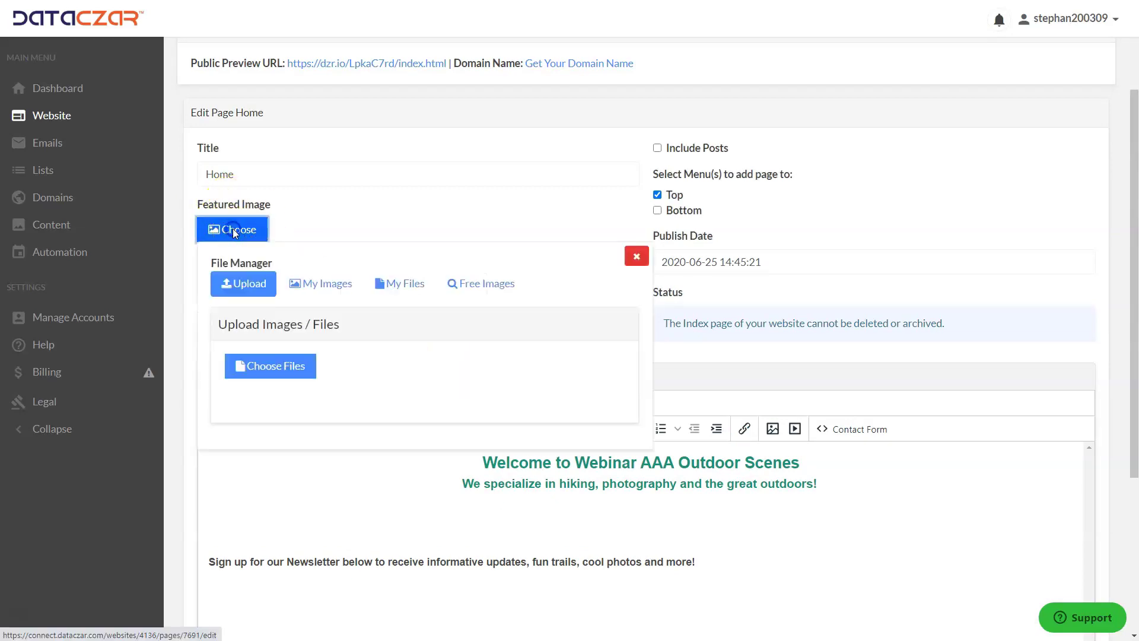
click(336, 286)
scroll(414, 326, down, 8)
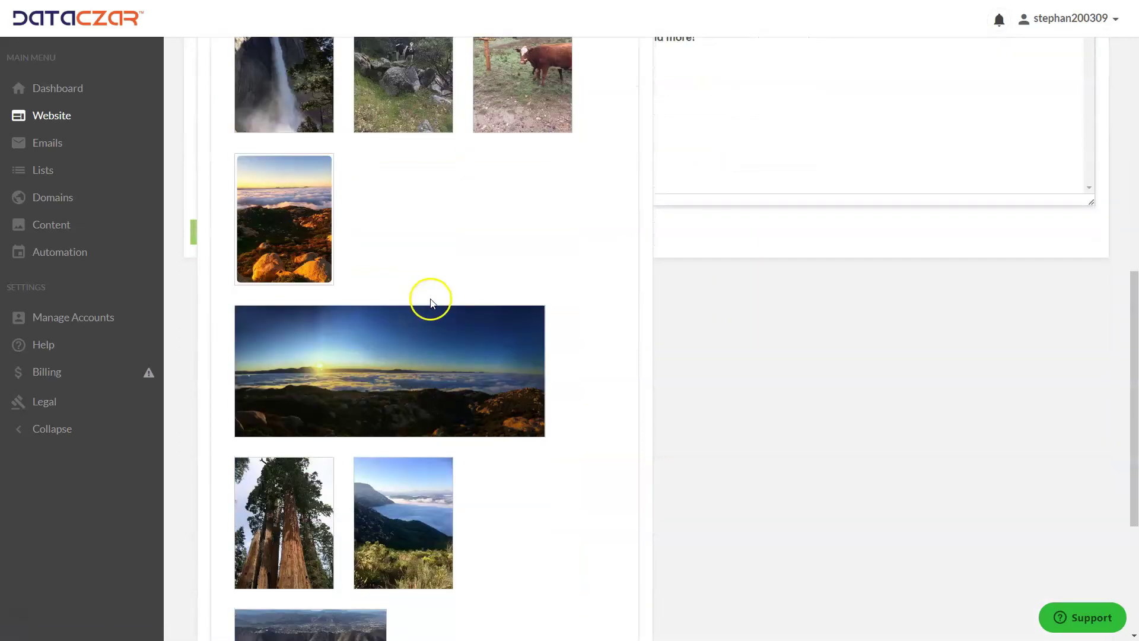
mouse_move(362, 387)
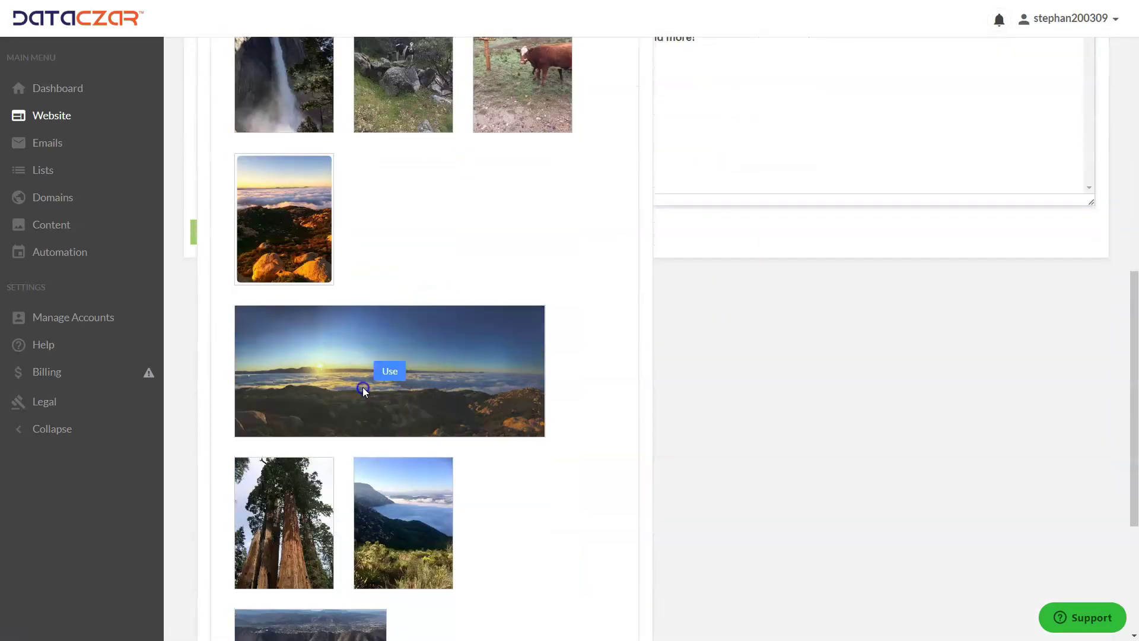
click(423, 389)
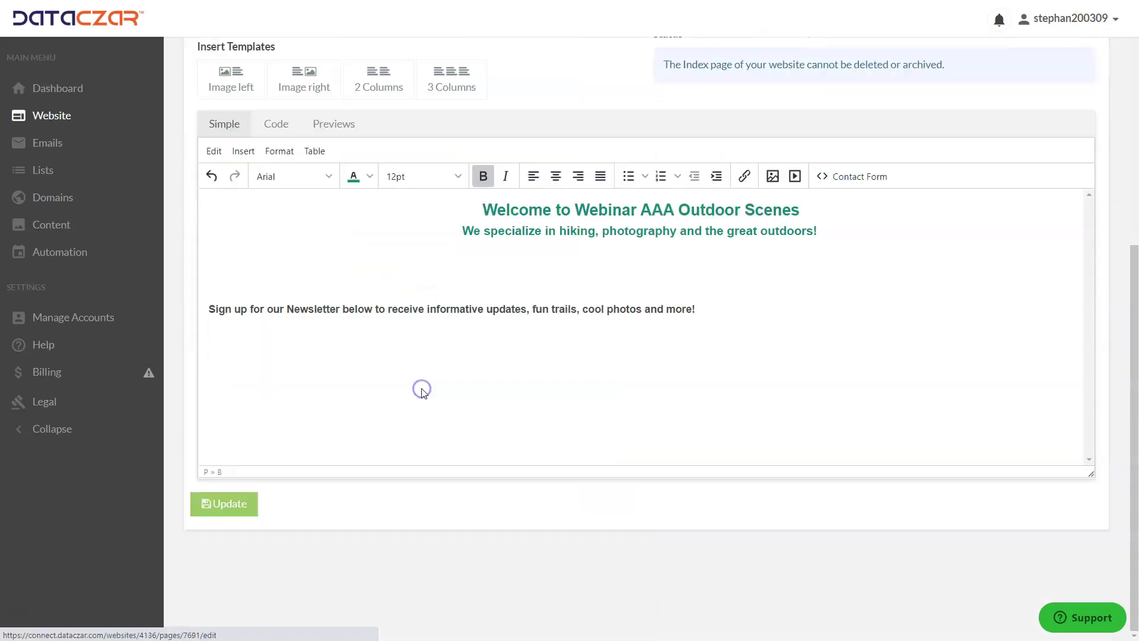
scroll(437, 374, up, 4)
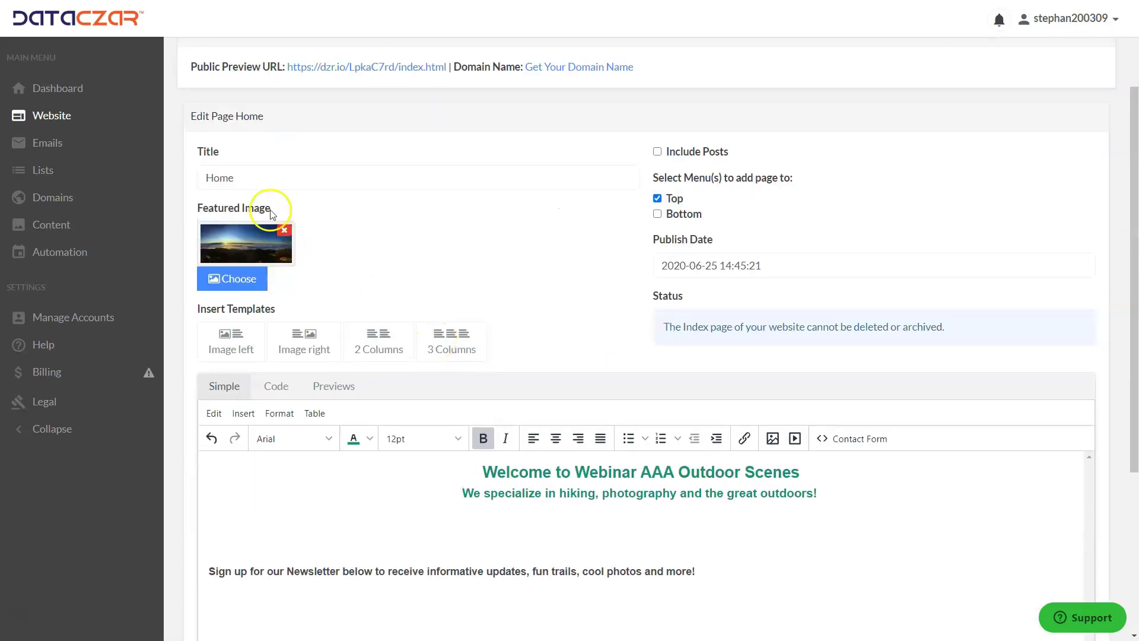
- Insert the uploaded redwood trees photo below the hiking and photography line in the Home page body
click(831, 492)
key(Return)
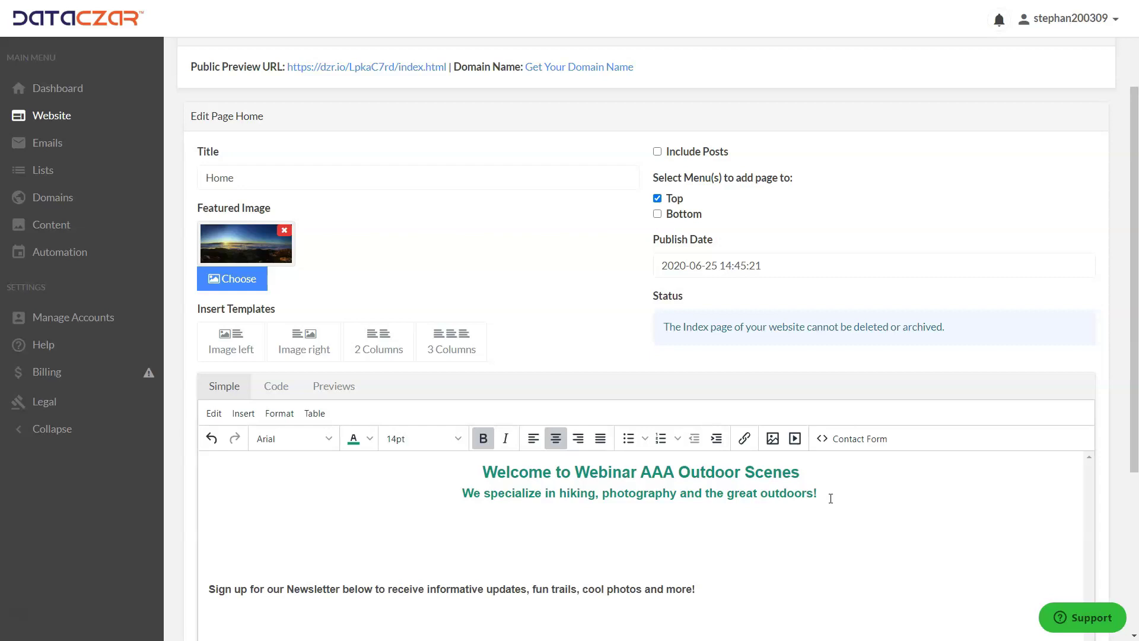
click(773, 442)
click(705, 283)
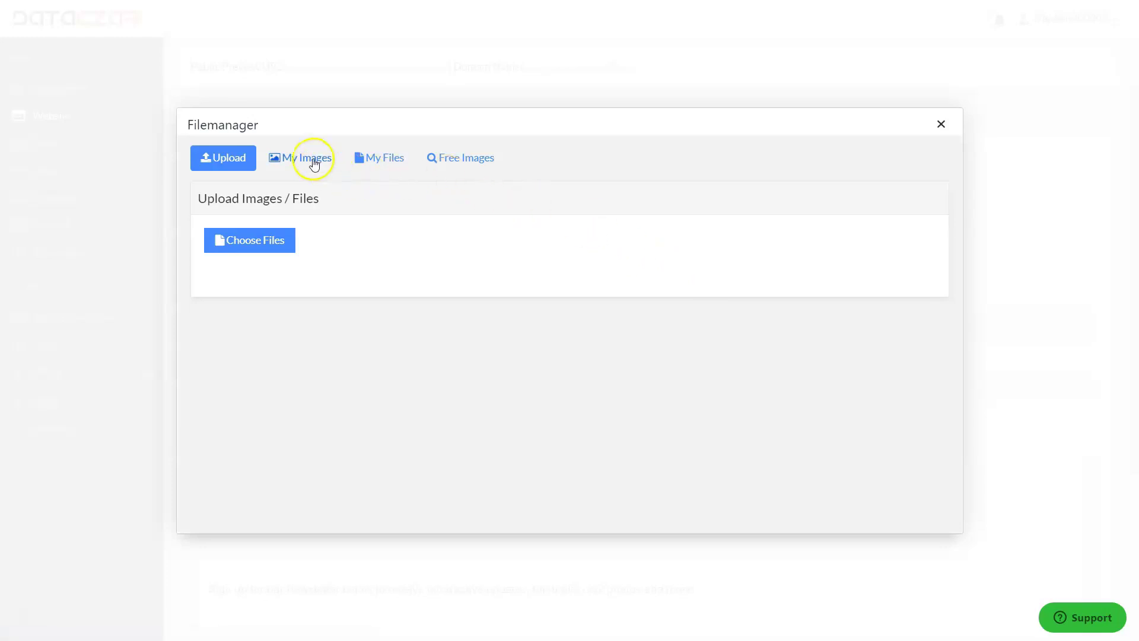
click(310, 160)
scroll(653, 428, down, 7)
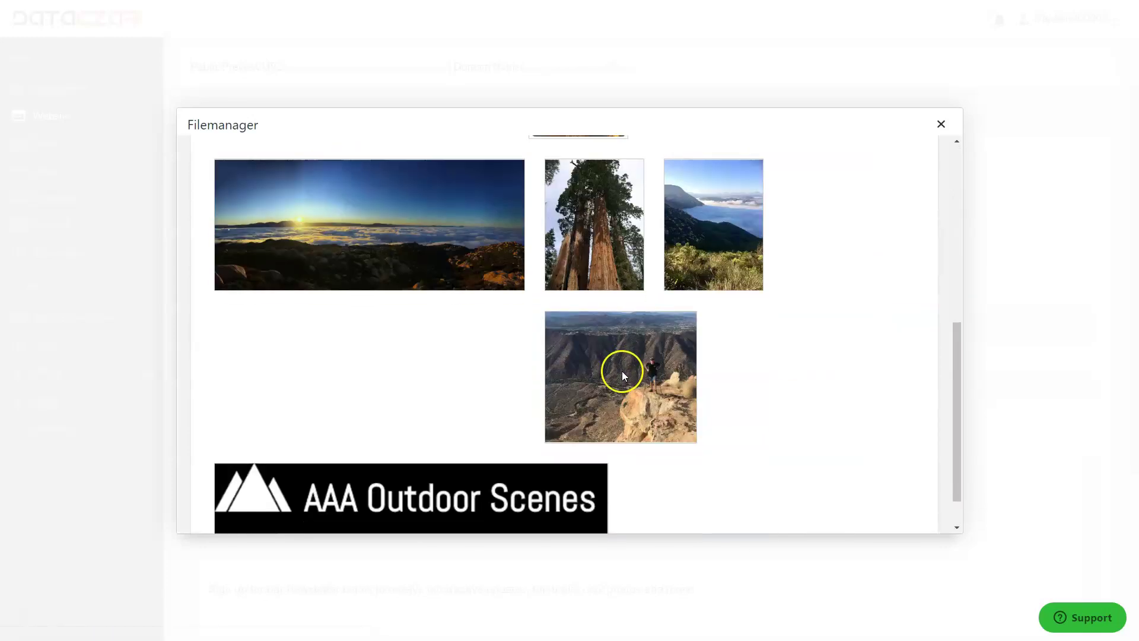
mouse_move(604, 223)
click(621, 258)
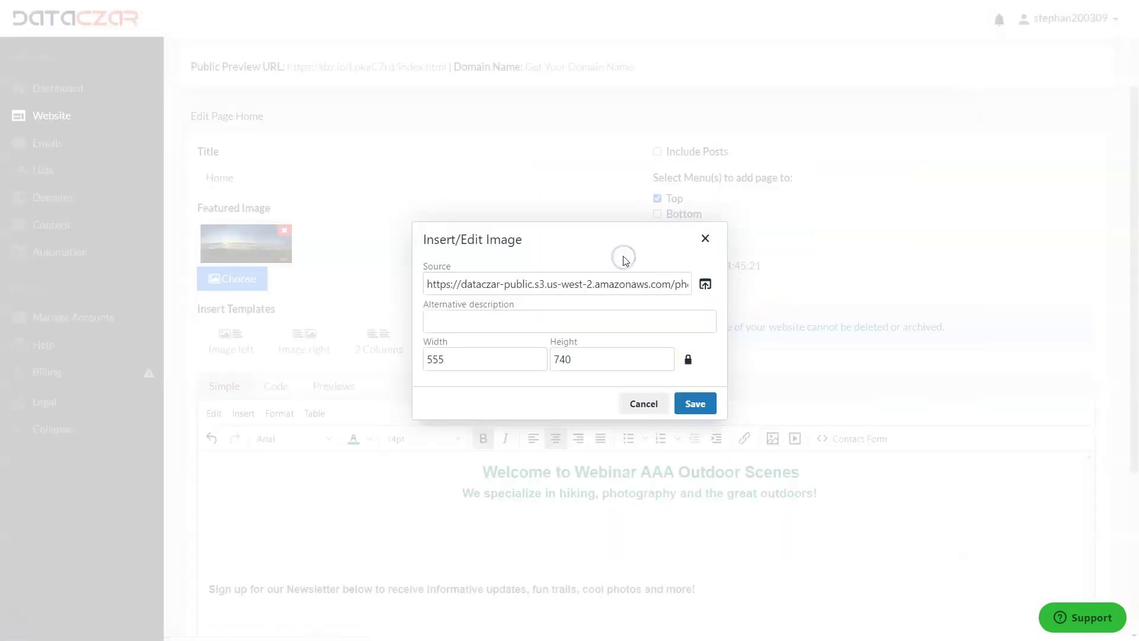
click(695, 403)
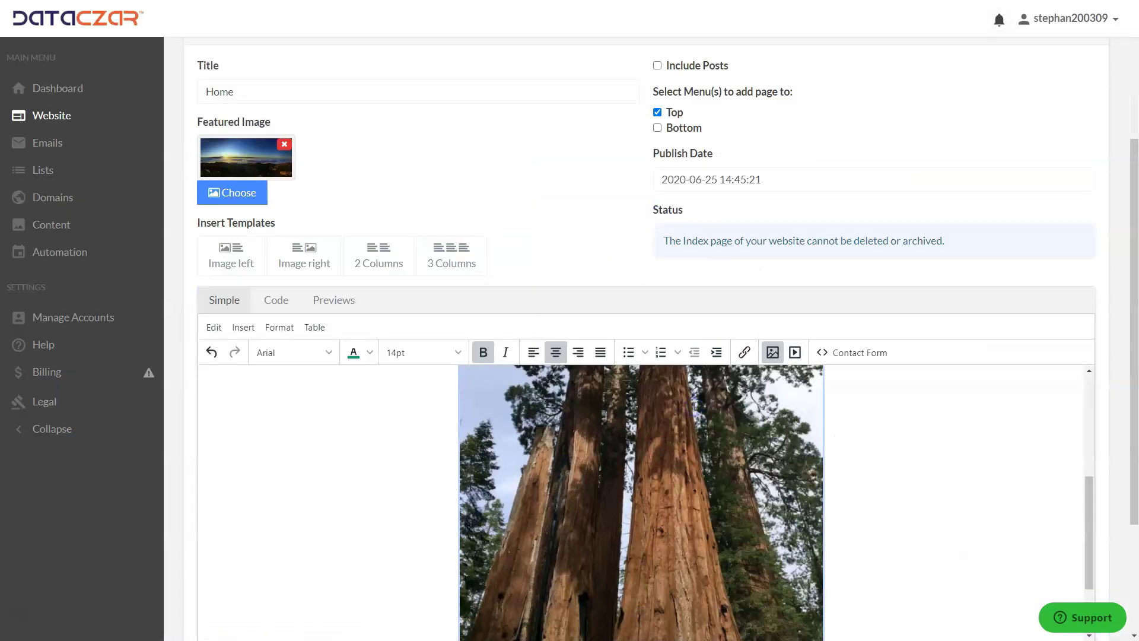
click(683, 434)
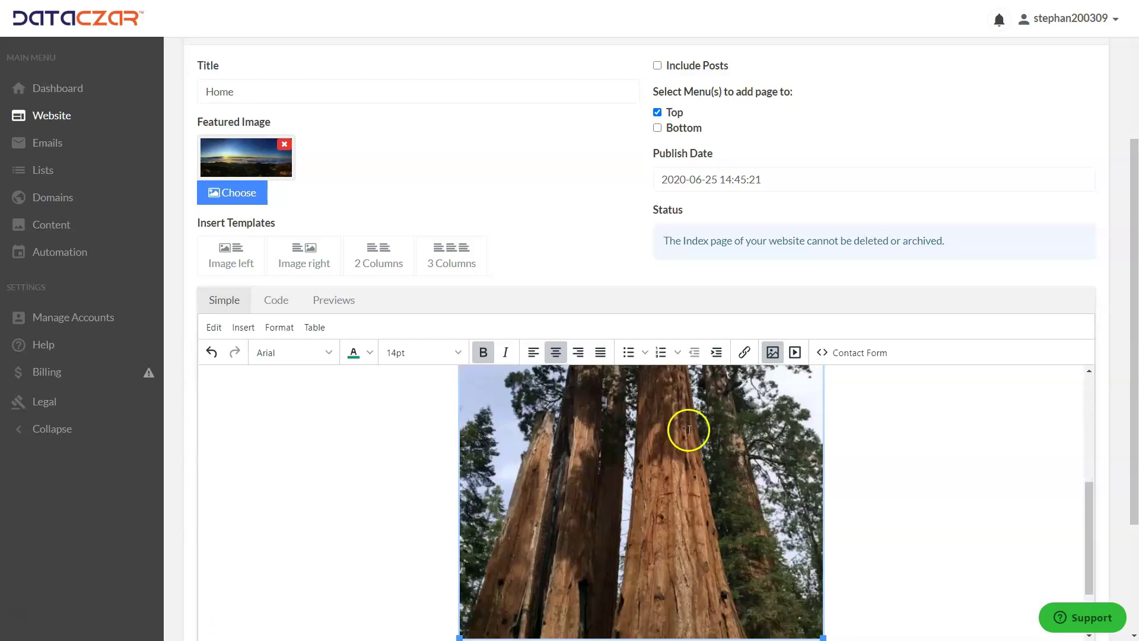
- Remove the extra blank lines between the redwood photo and the newsletter sign-up line, and save the Home page
scroll(684, 434, down, 1)
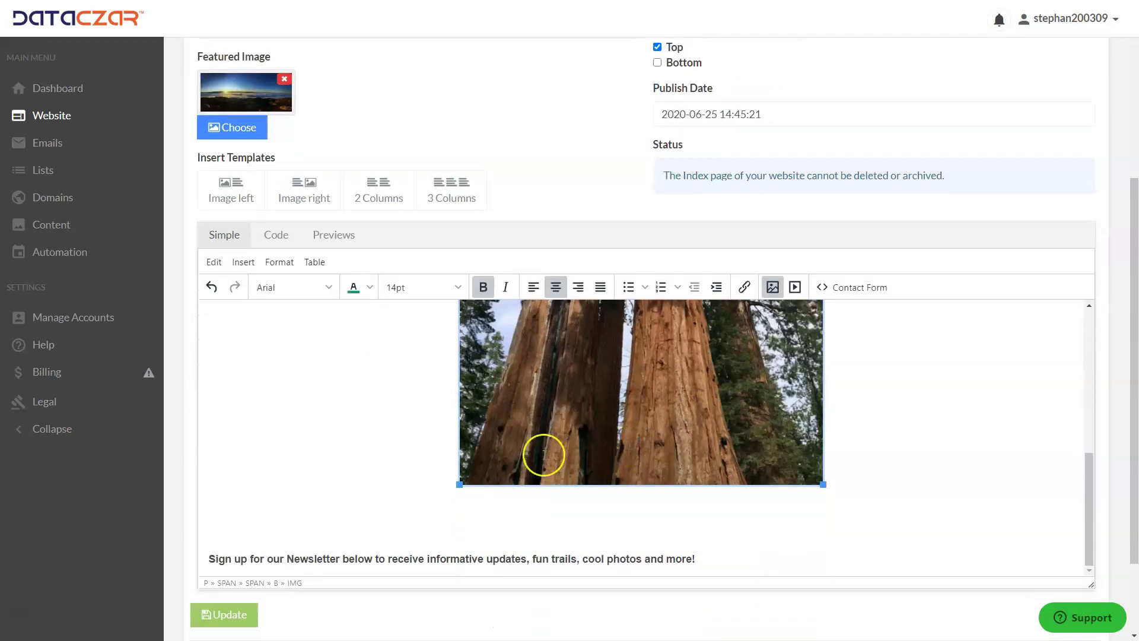
click(230, 522)
key(BackSpace)
click(237, 534)
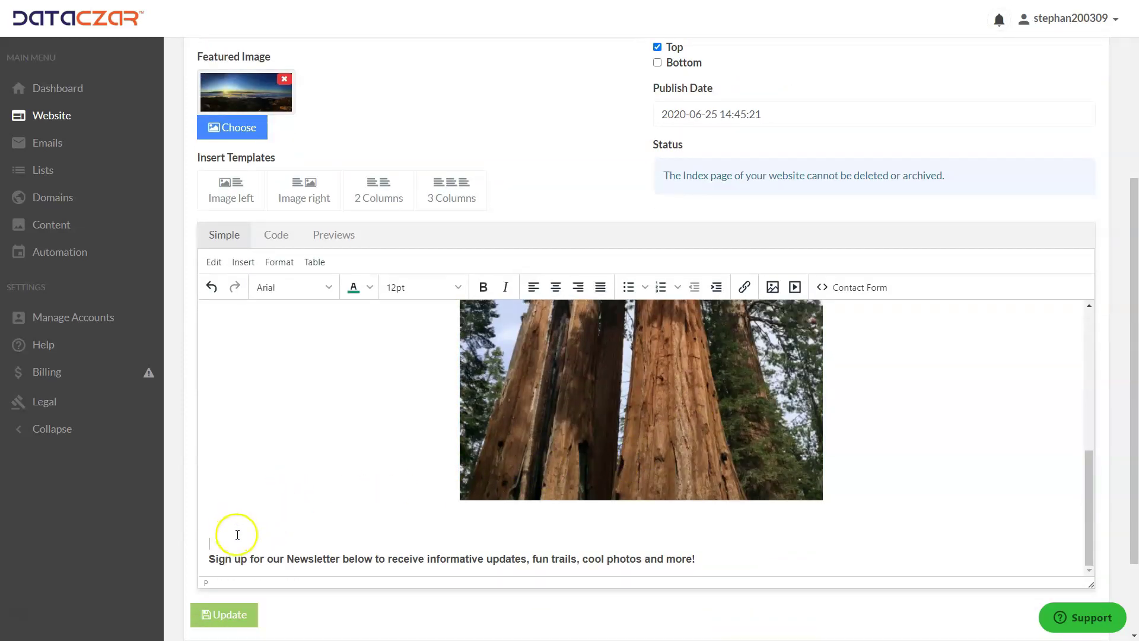
key(Delete)
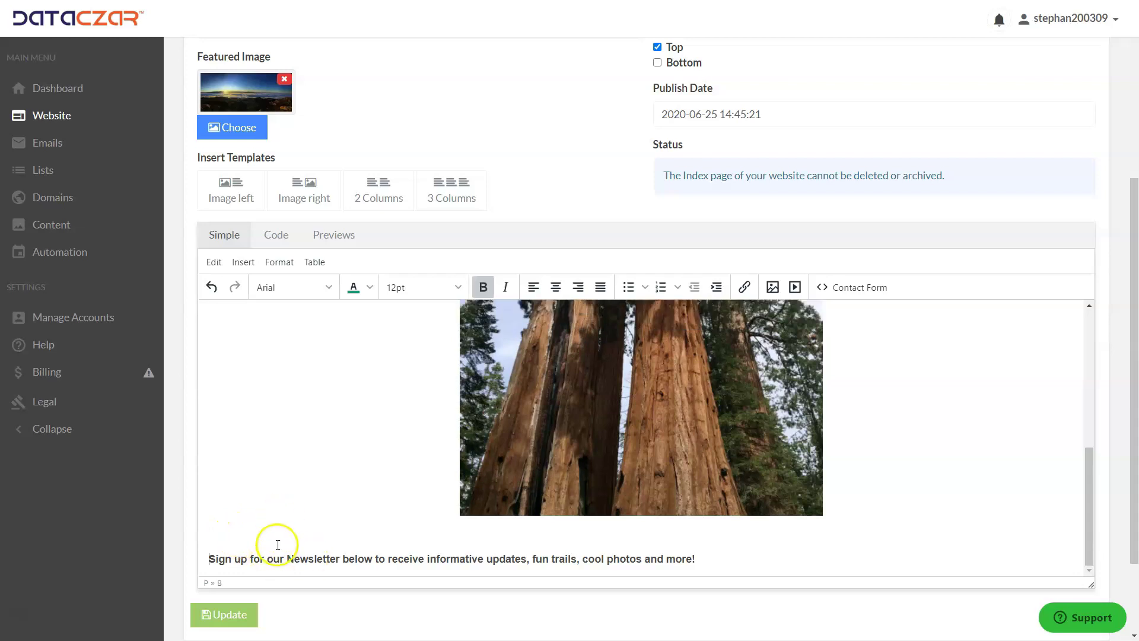
scroll(245, 518, down, 2)
click(235, 505)
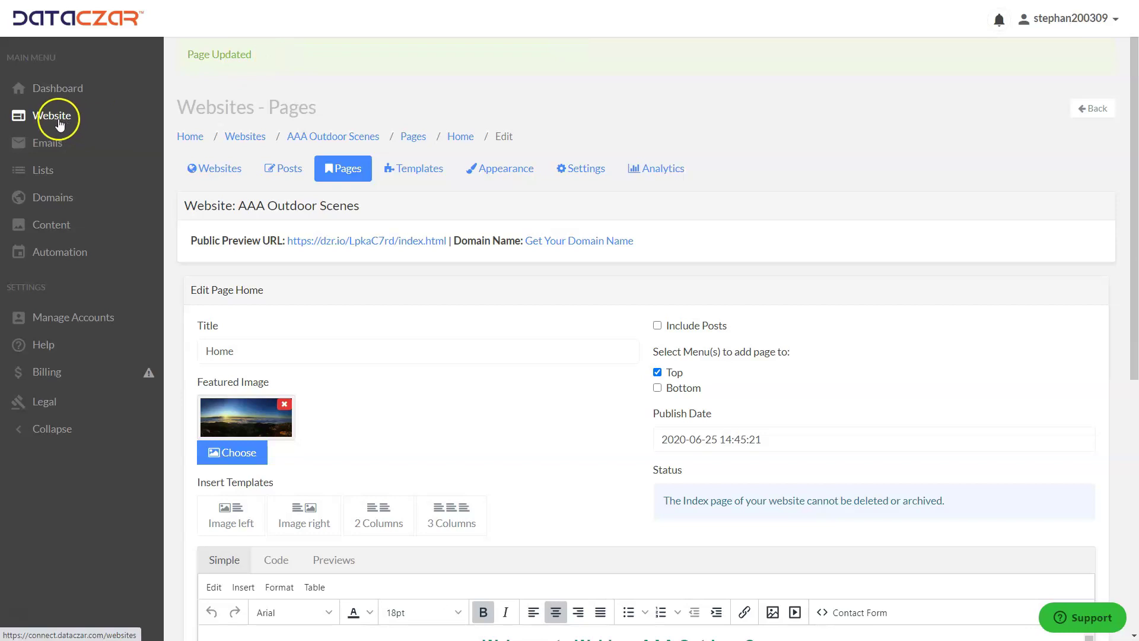
- Start a new page in the website's Top menu and title it About
click(358, 172)
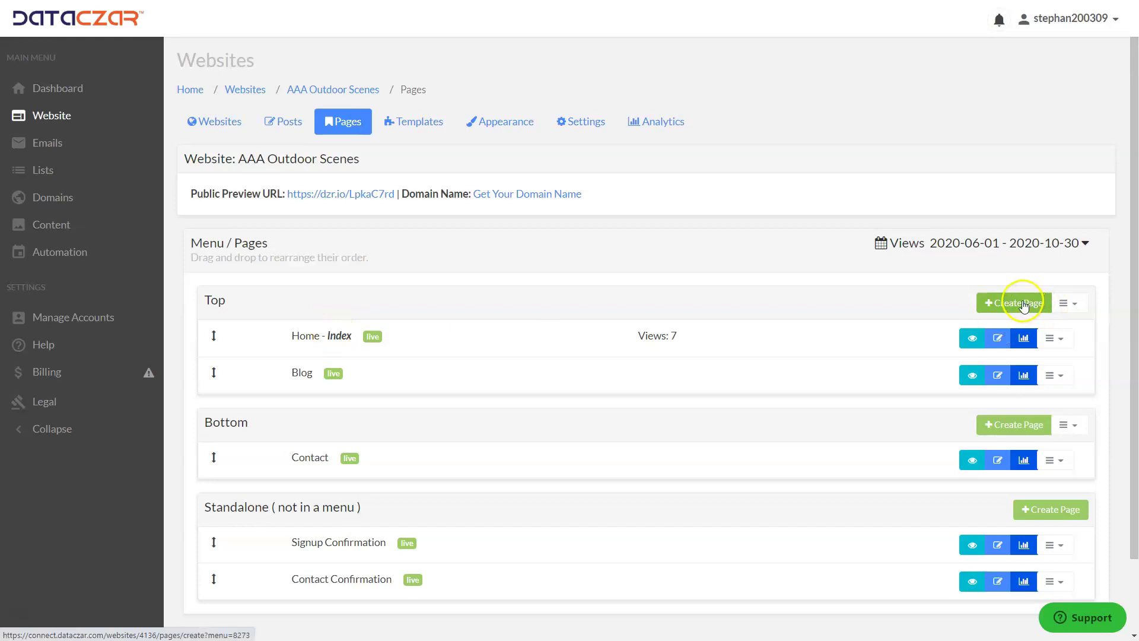
click(1023, 303)
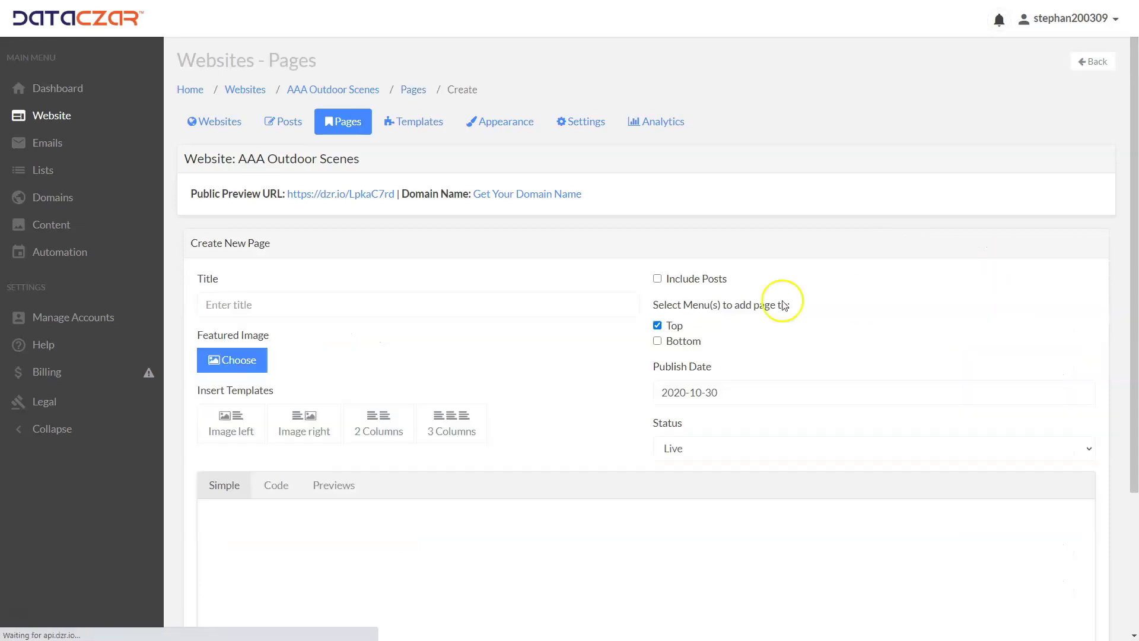
click(245, 306)
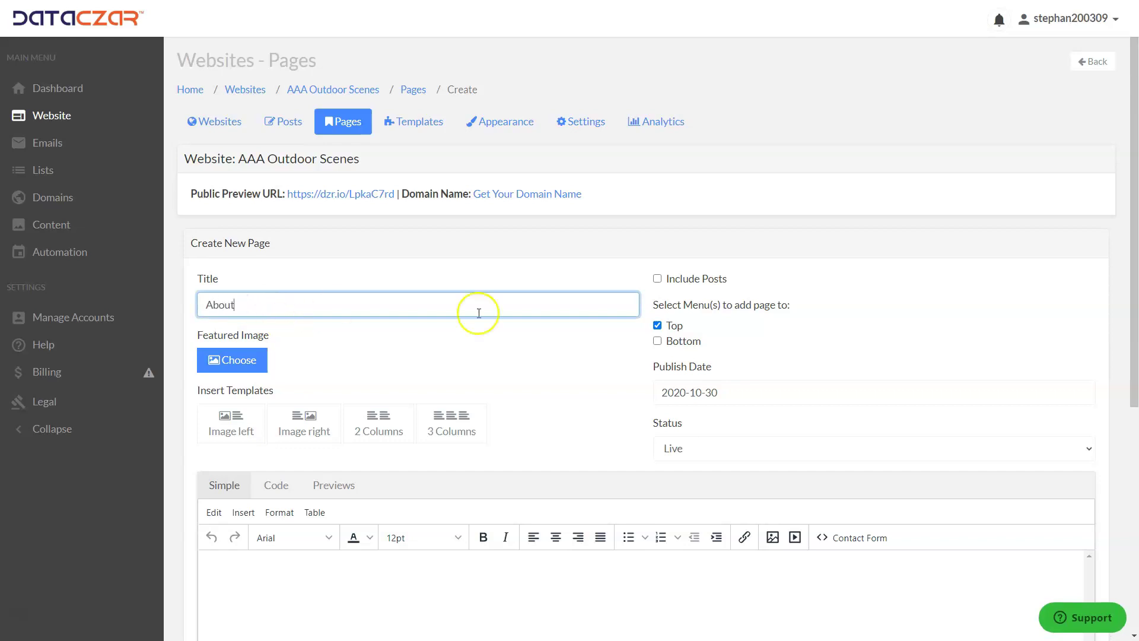
- Set the About page's featured image to the uploaded photo of the hiker standing on the rocky mountain ledge
click(239, 363)
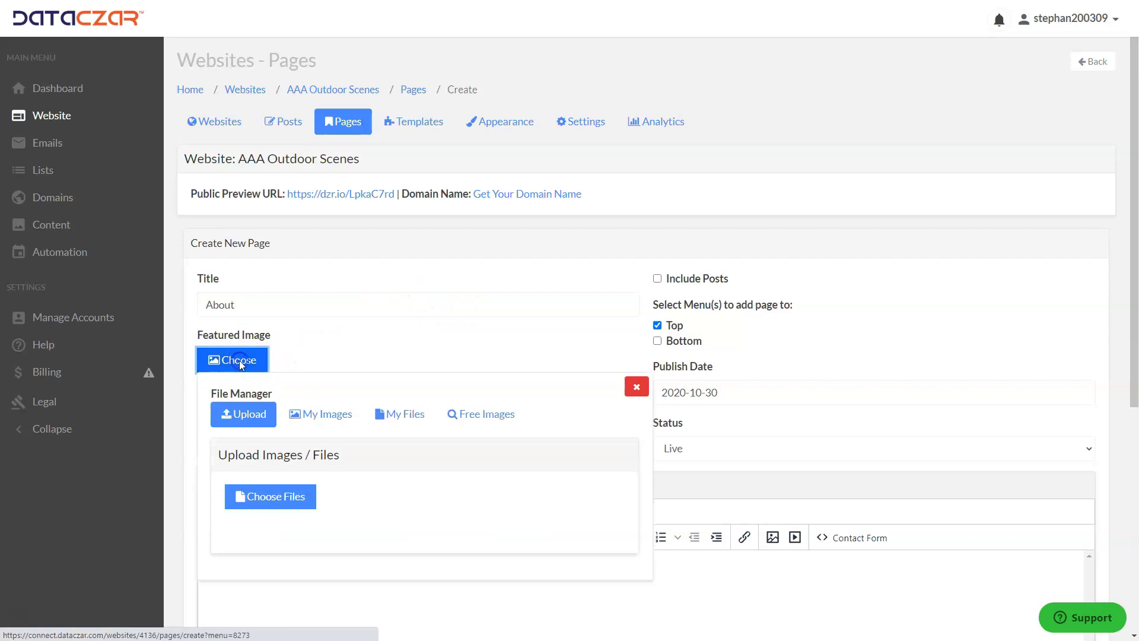
click(336, 416)
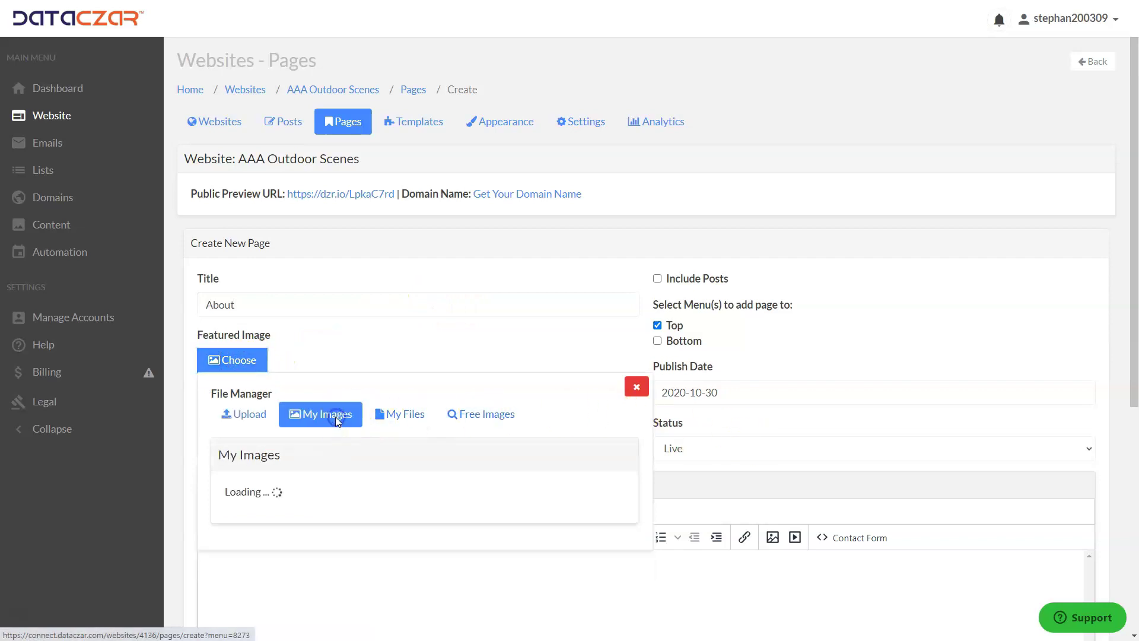
scroll(534, 451, down, 6)
scroll(532, 415, down, 8)
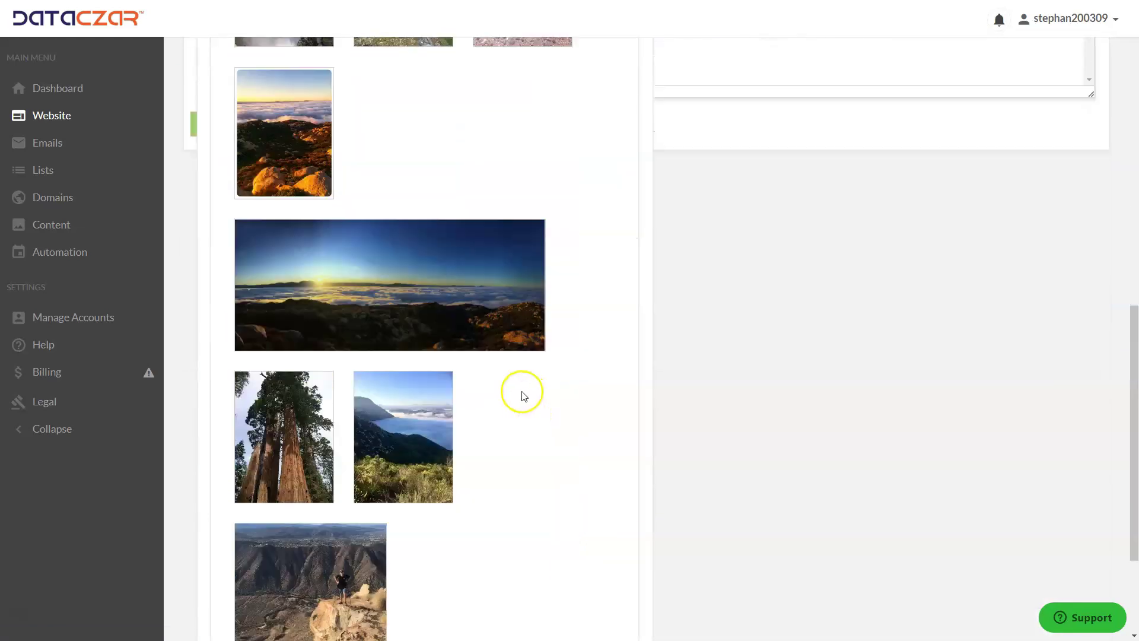
mouse_move(333, 427)
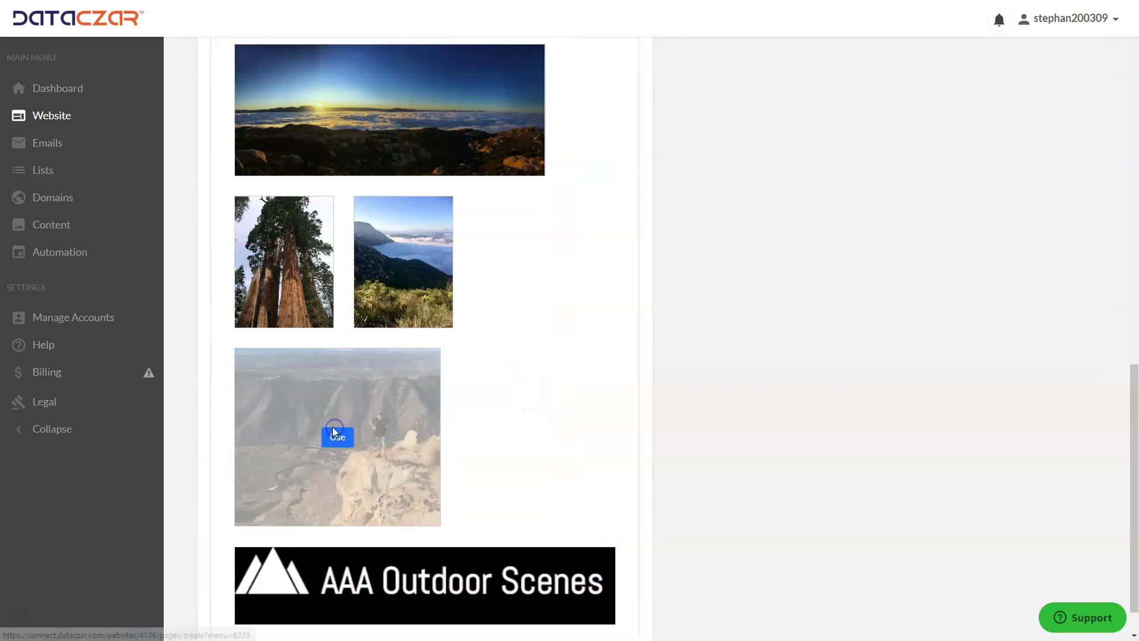
click(350, 448)
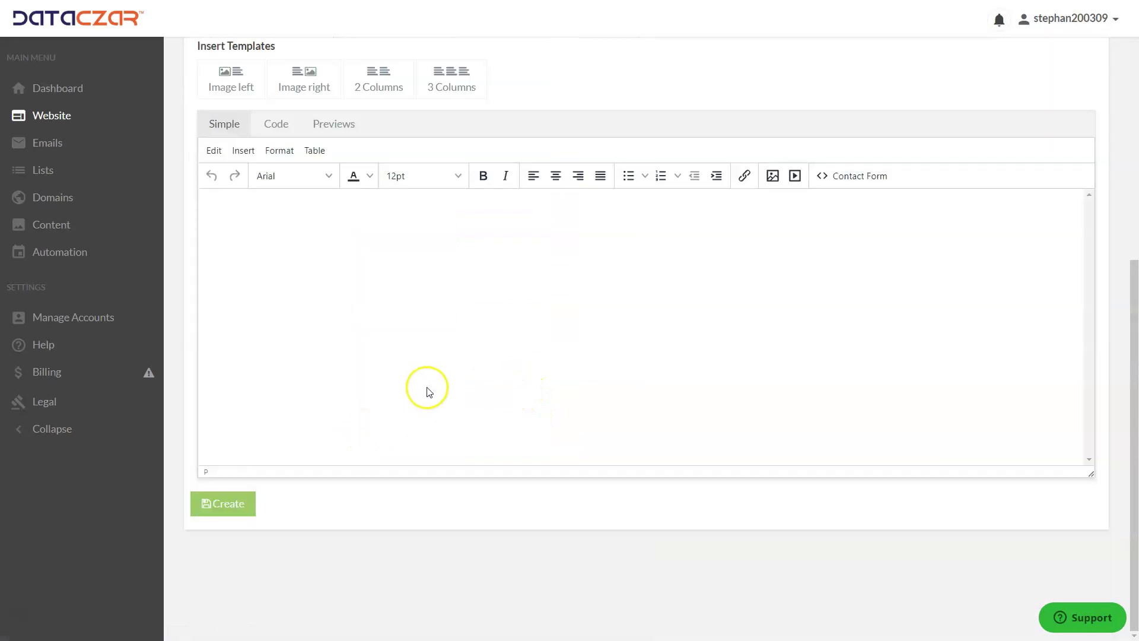
- Write "Welcome to AAA Outdoor Scenes!" in the About page body, centered at 18pt
scroll(422, 381, up, 5)
scroll(439, 374, down, 4)
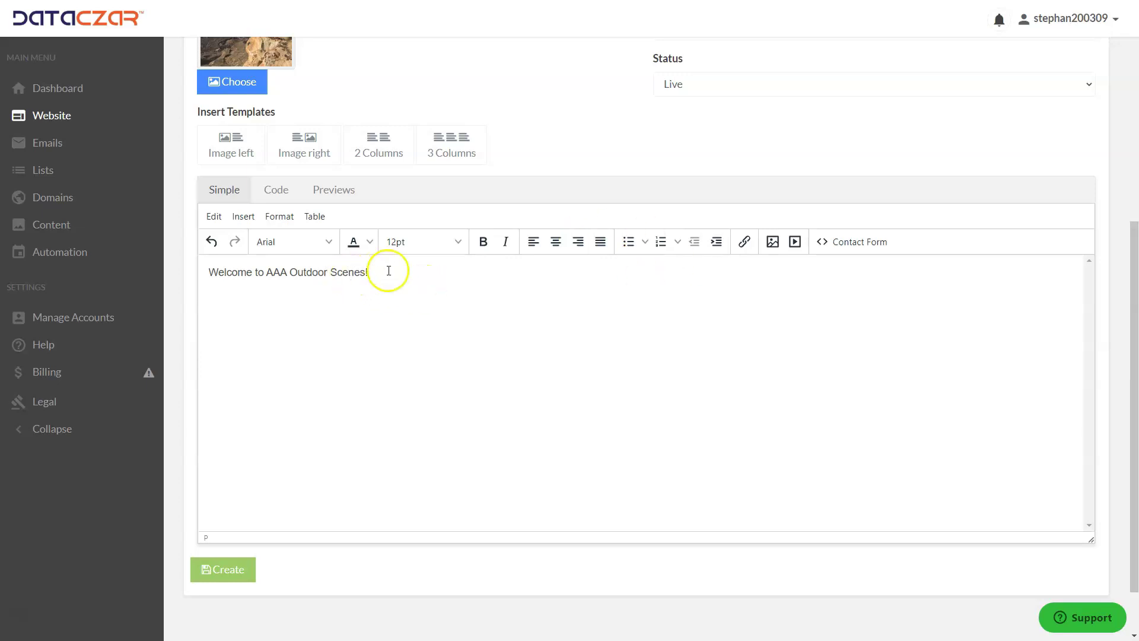
drag(391, 273, 196, 267)
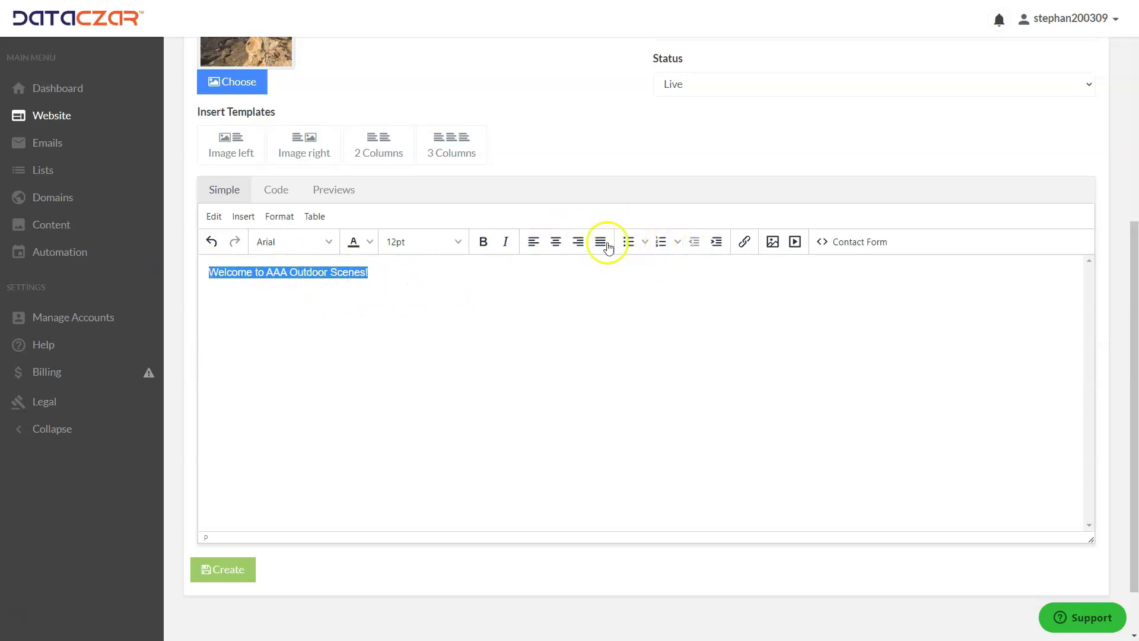
click(557, 243)
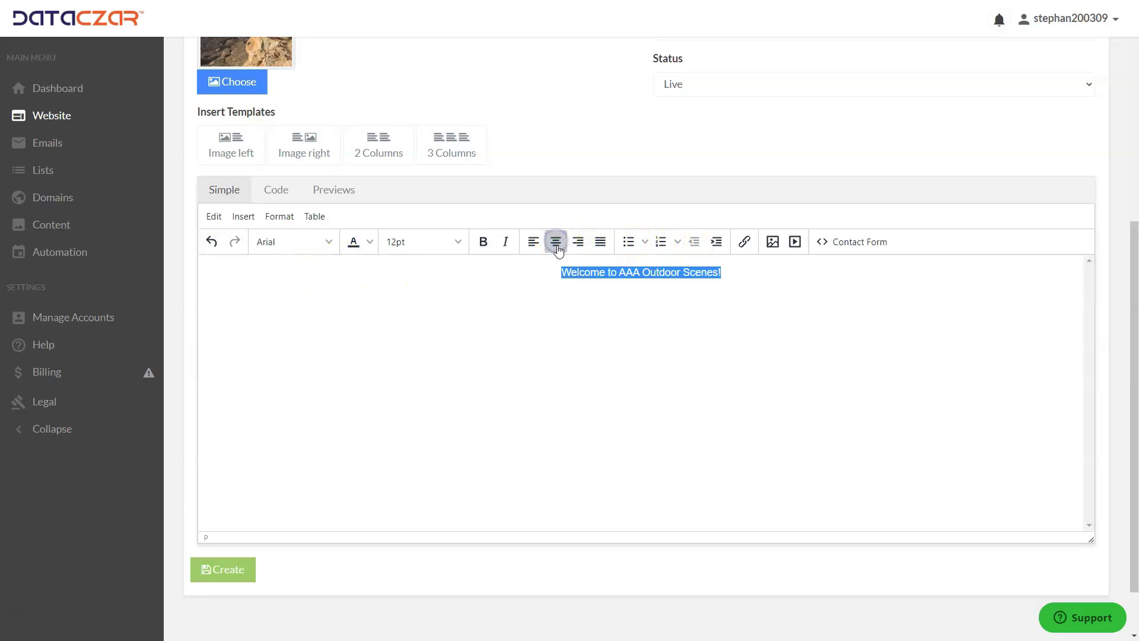
click(456, 240)
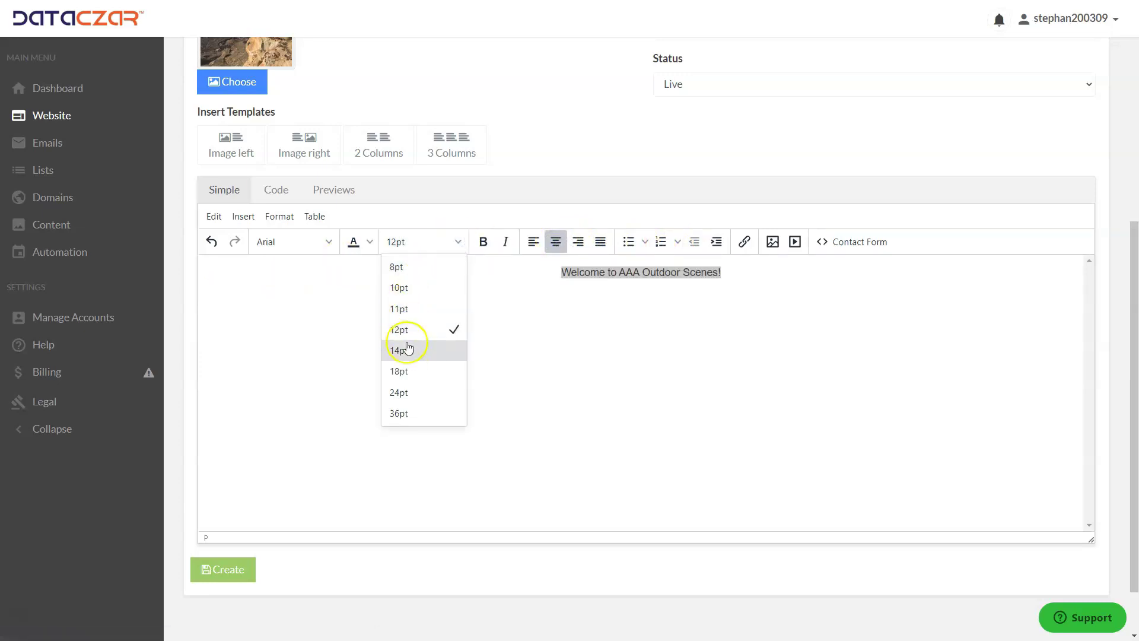
click(404, 375)
click(784, 274)
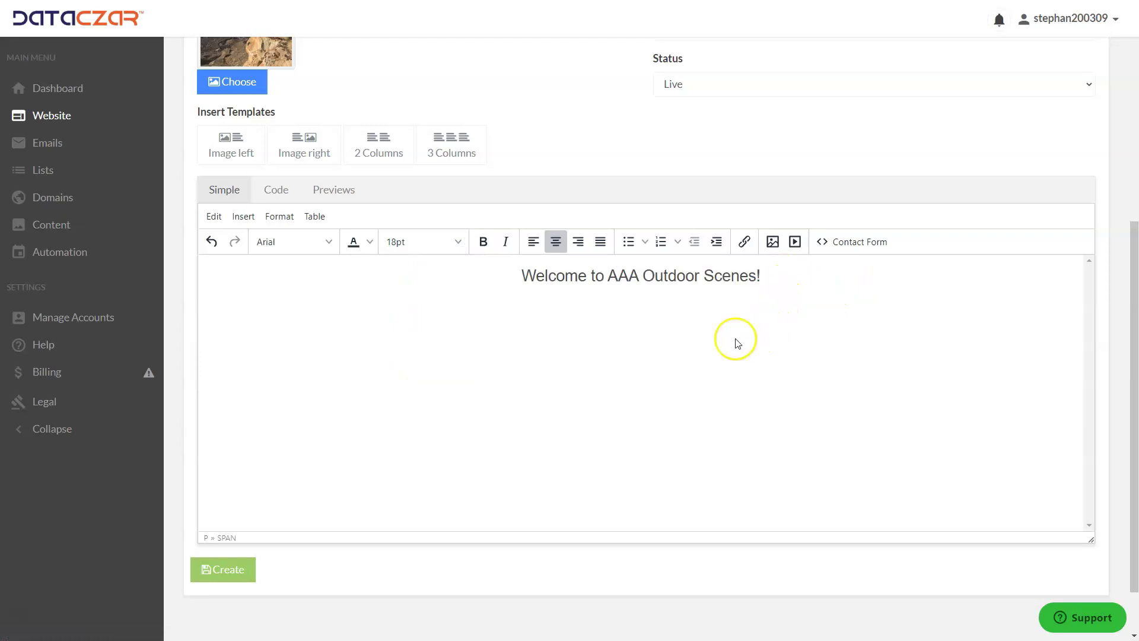
- Review the About page's title, featured image, menu and status settings, and create the page
scroll(702, 328, up, 3)
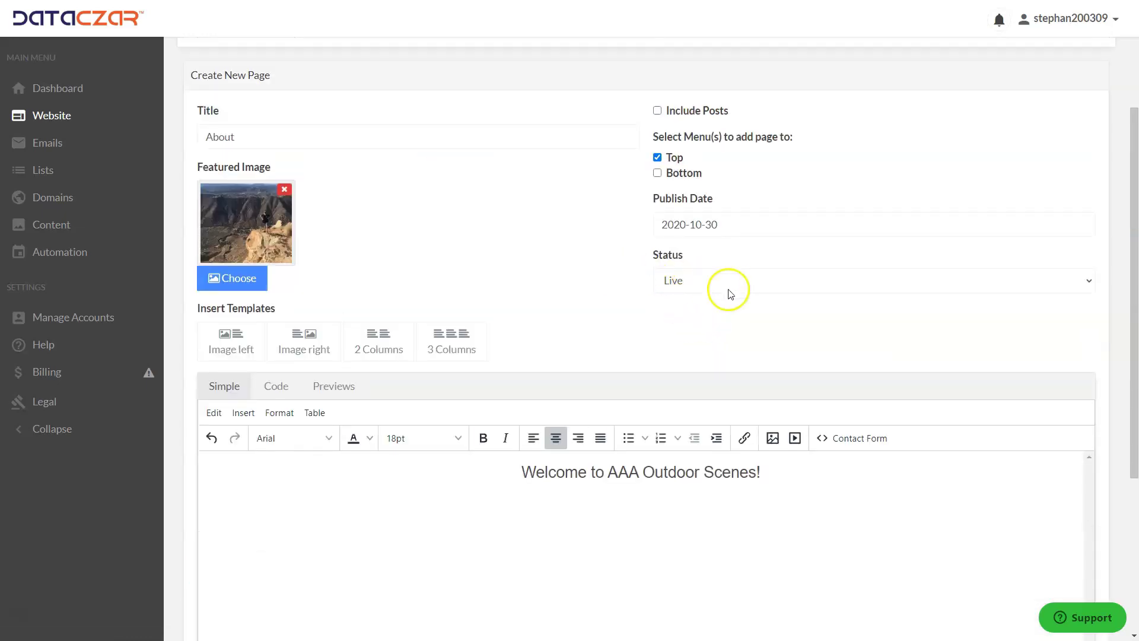
scroll(616, 252, up, 2)
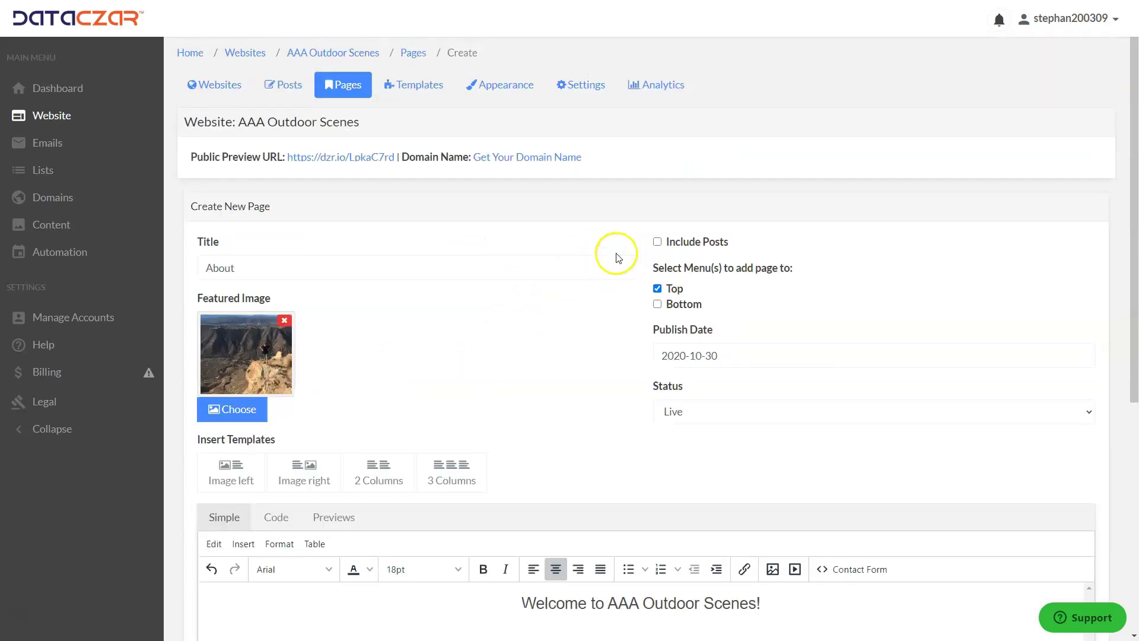
scroll(615, 252, down, 3)
scroll(513, 268, down, 3)
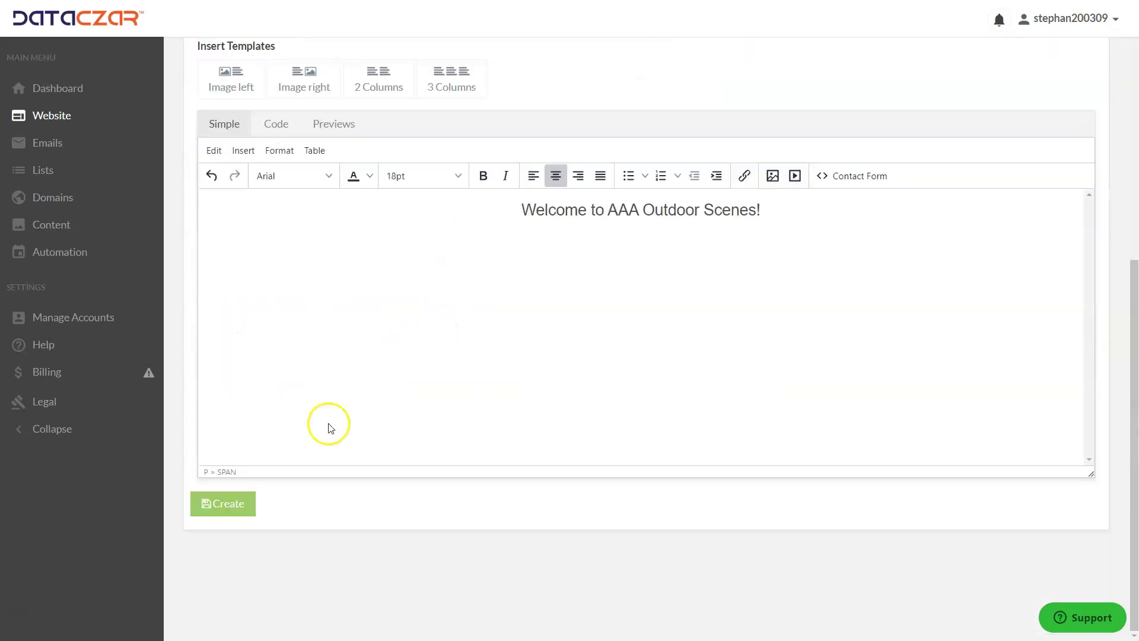
click(226, 506)
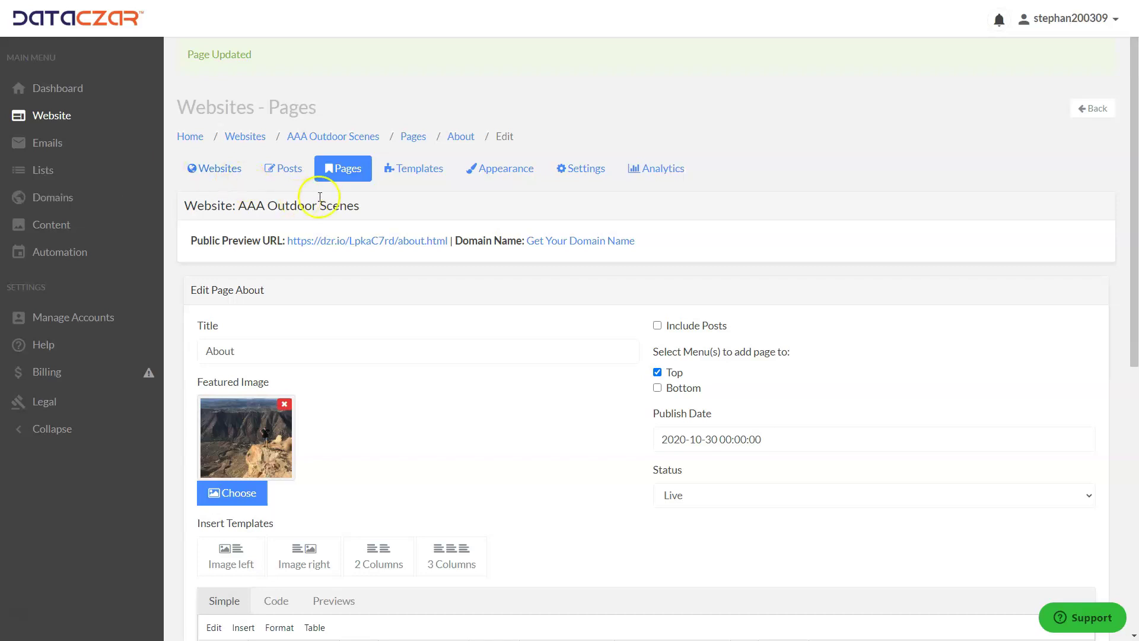
- Return to the website's page list and open the Contact page for editing
click(342, 171)
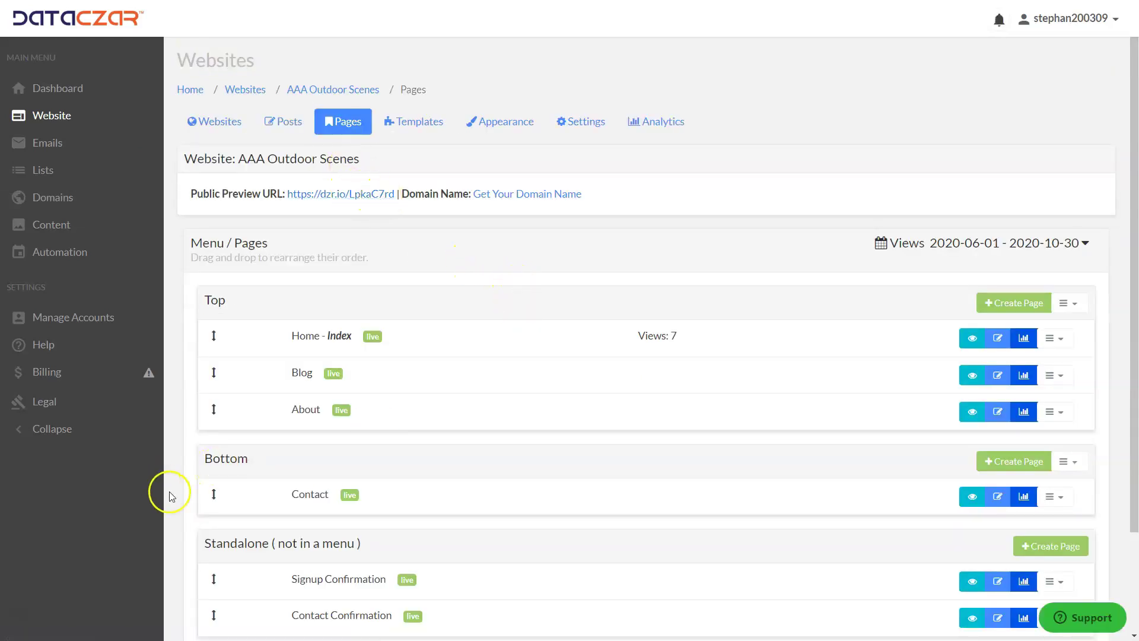
click(999, 497)
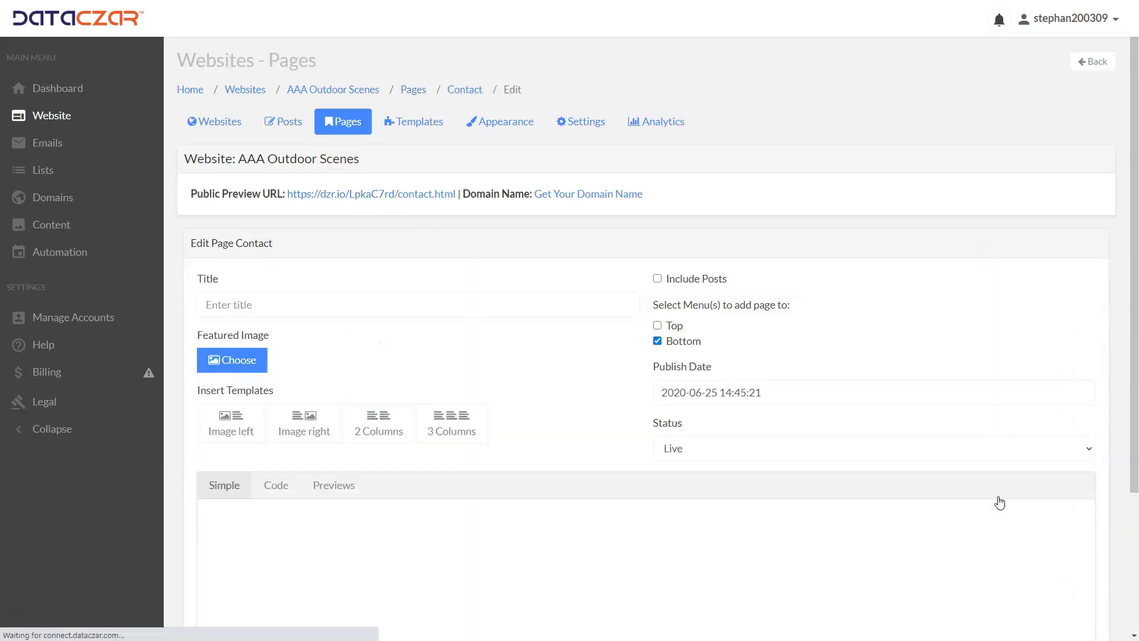
scroll(450, 385, down, 3)
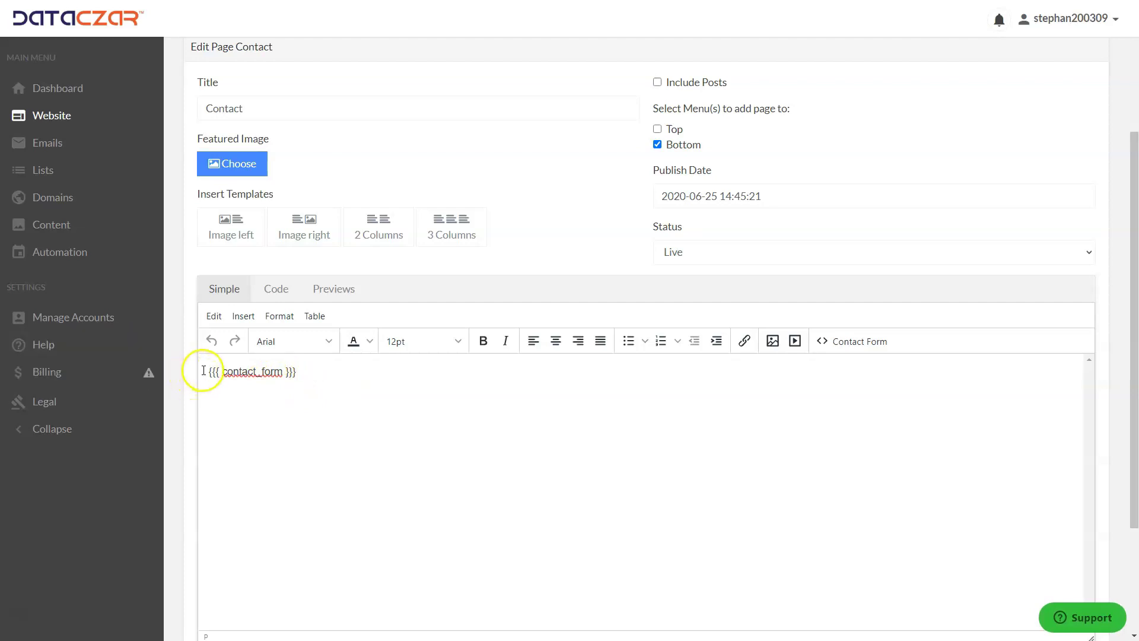
- Add the line "Drop us a line, we'd love to hear from you!" above the contact form placeholder and save the Contact page
text(Drop us a line, we’d love to hear from you!)
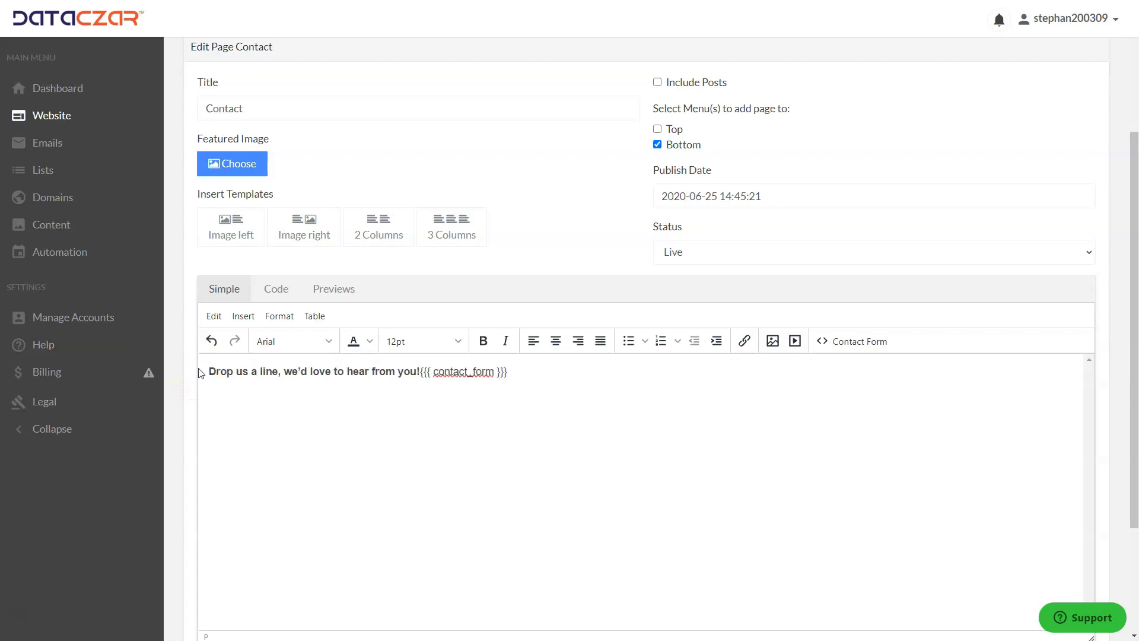
key(Return)
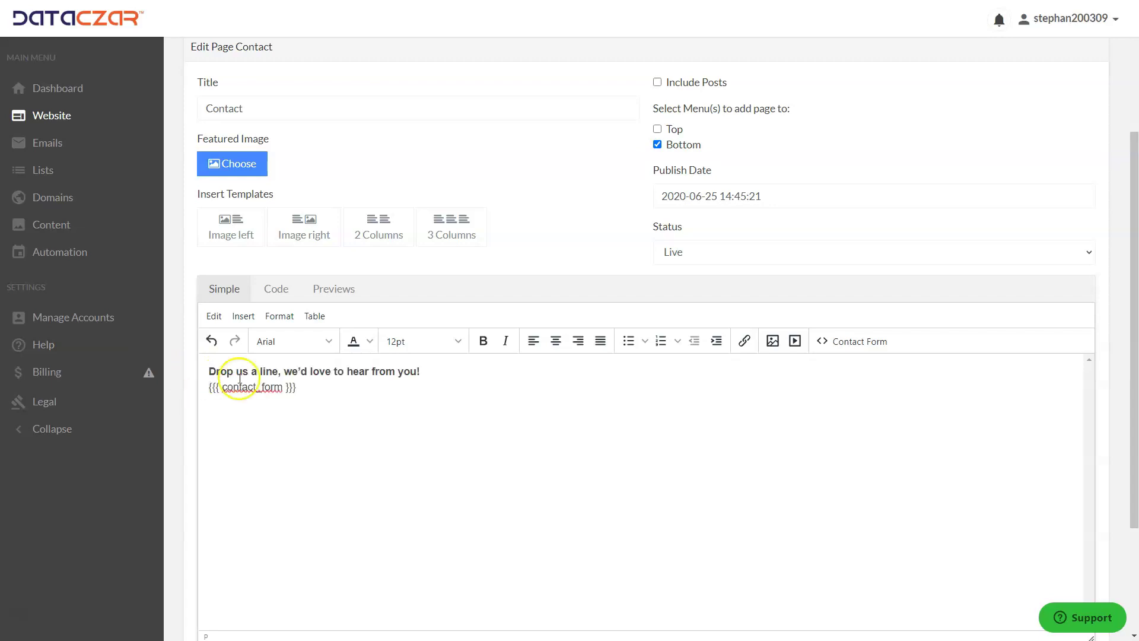
scroll(578, 453, down, 3)
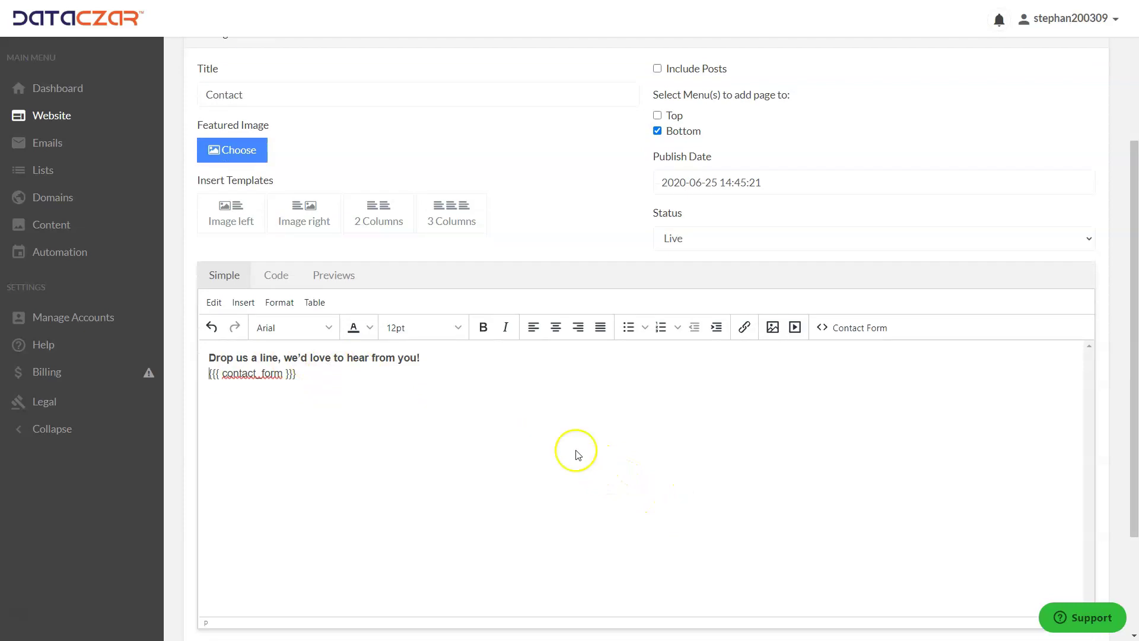
click(248, 503)
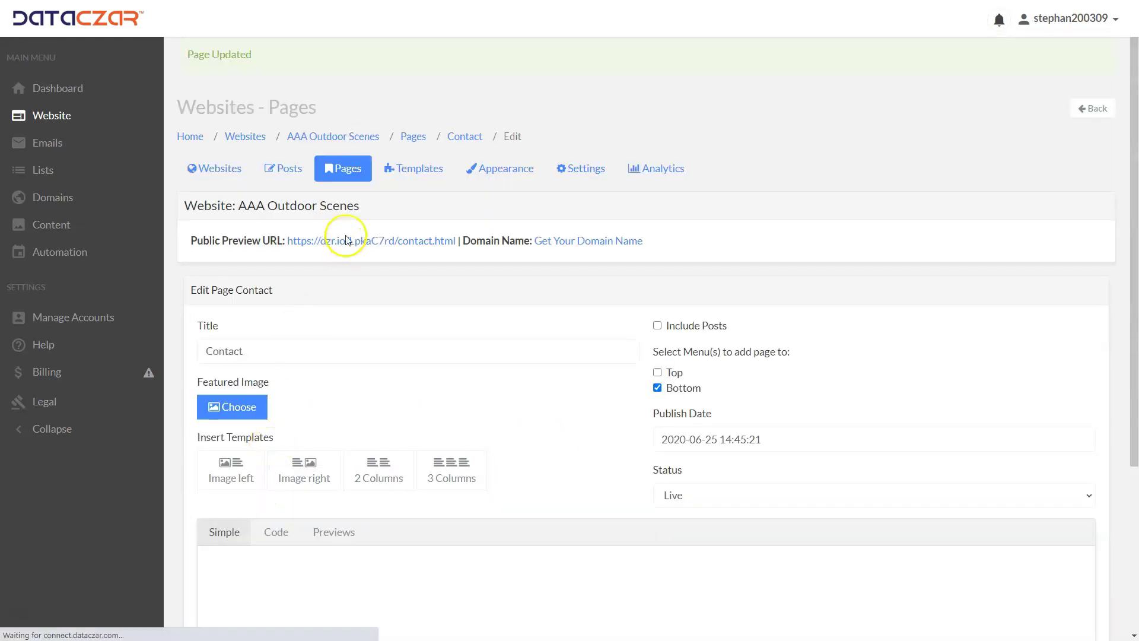
scroll(324, 359, down, 5)
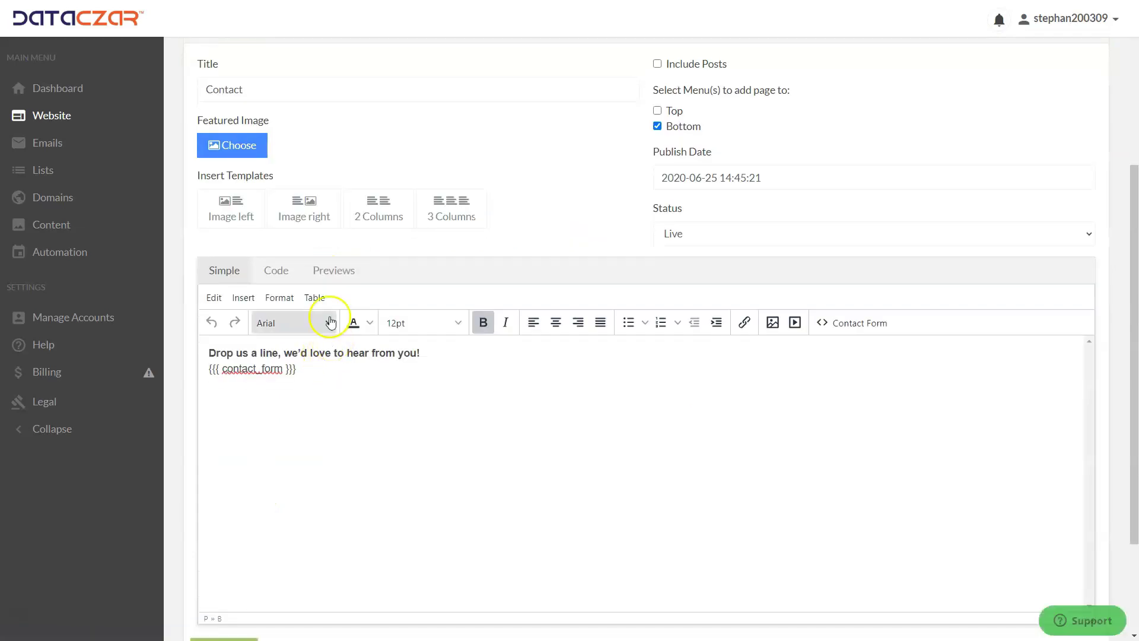
- Preview the Contact page with its new line and return to the simple editor
click(325, 270)
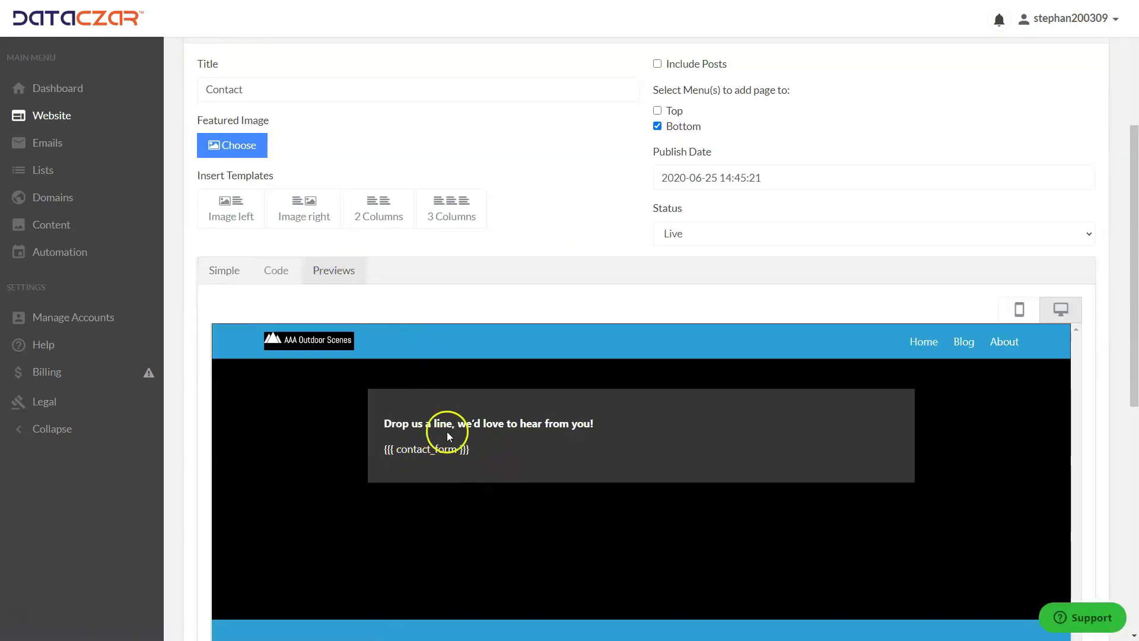
click(224, 268)
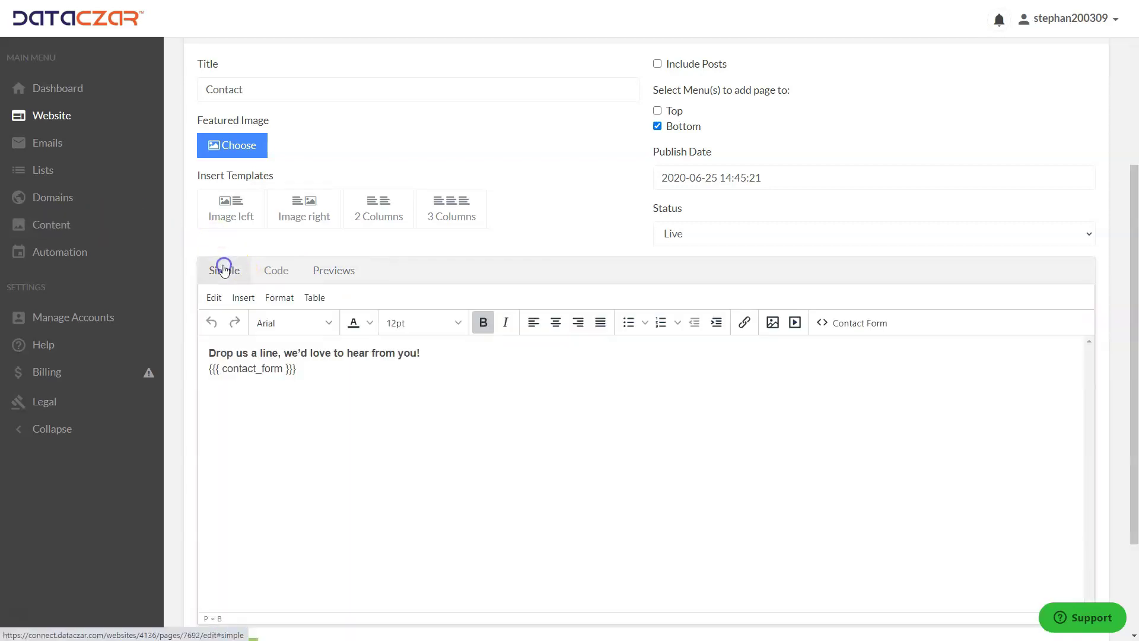
click(277, 273)
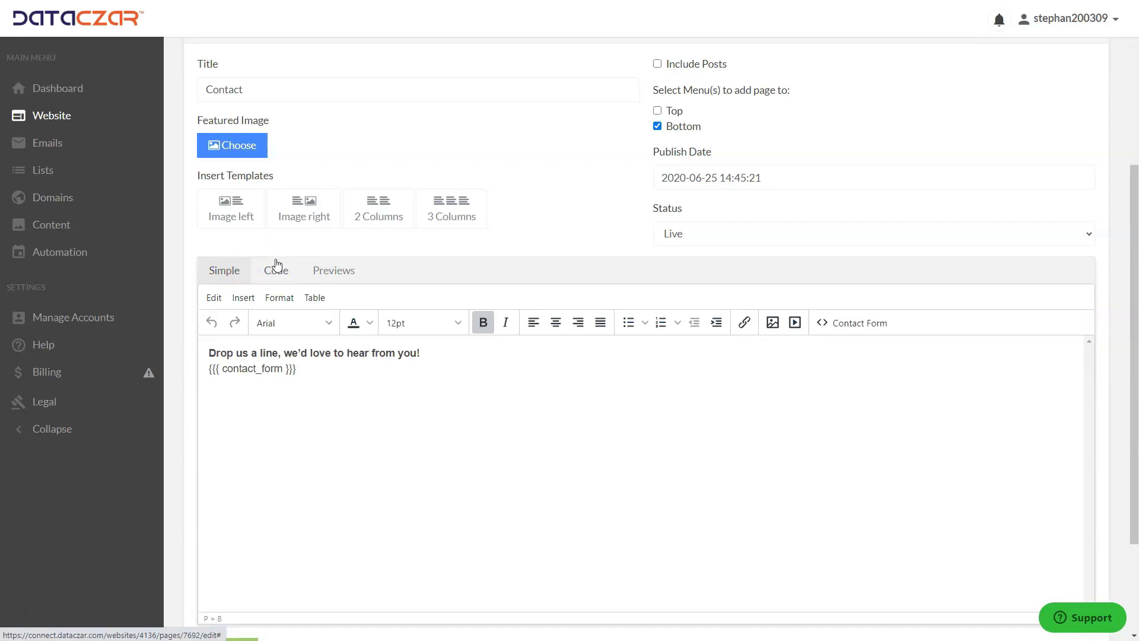
- Open the website's settings and check the Website Name under Business Information
click(52, 116)
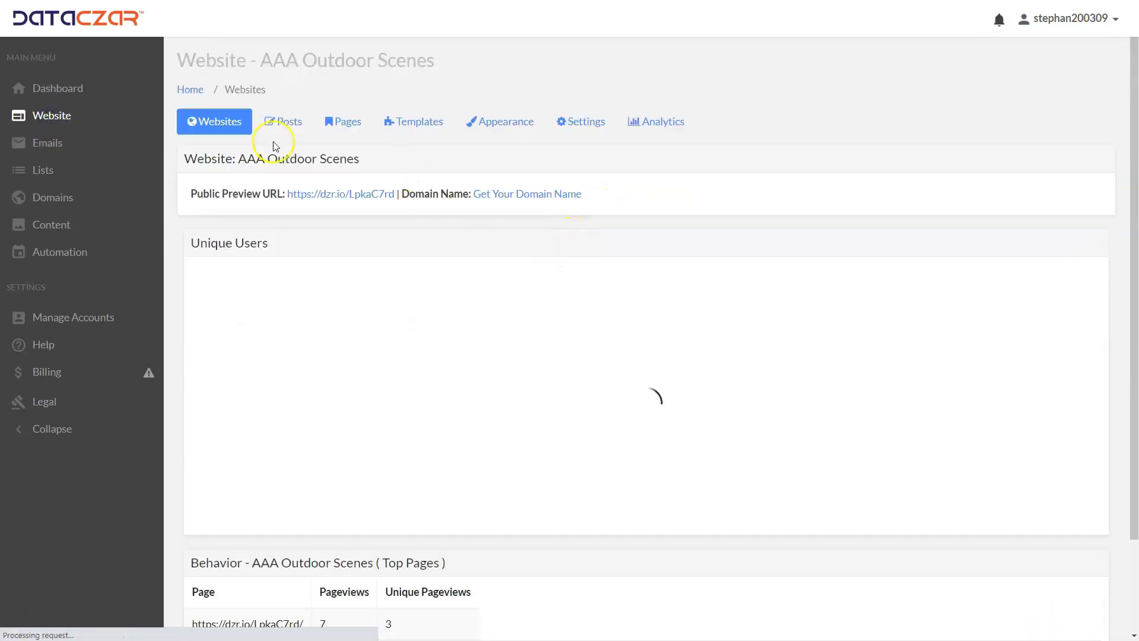
click(581, 123)
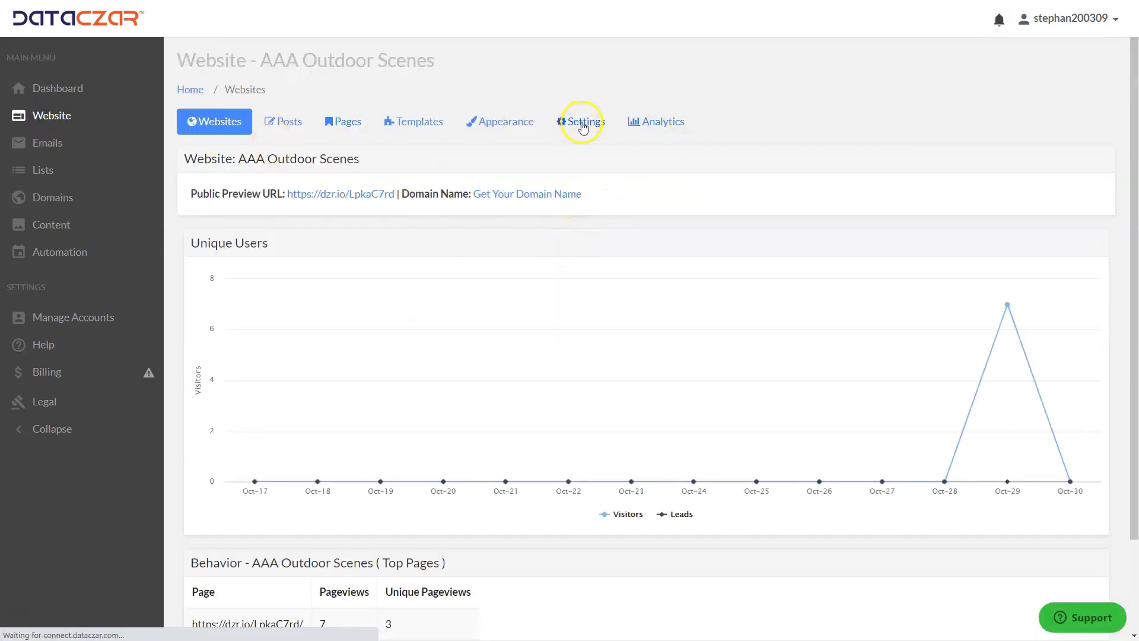
drag(463, 311, 283, 311)
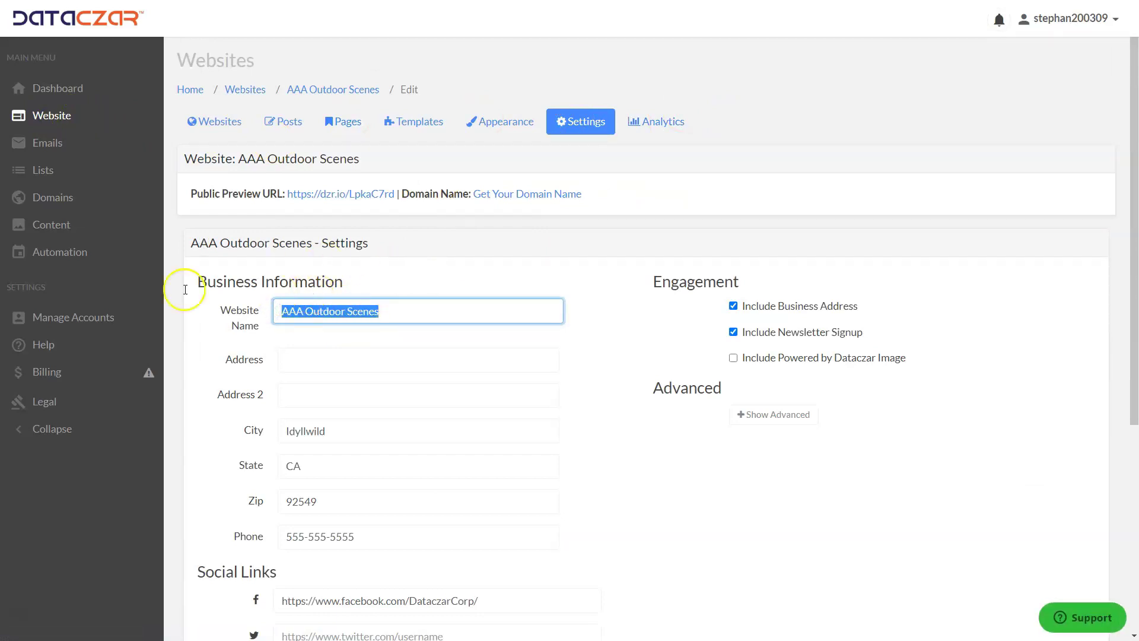
- Open the account management page and check the current account's Website Name
click(58, 326)
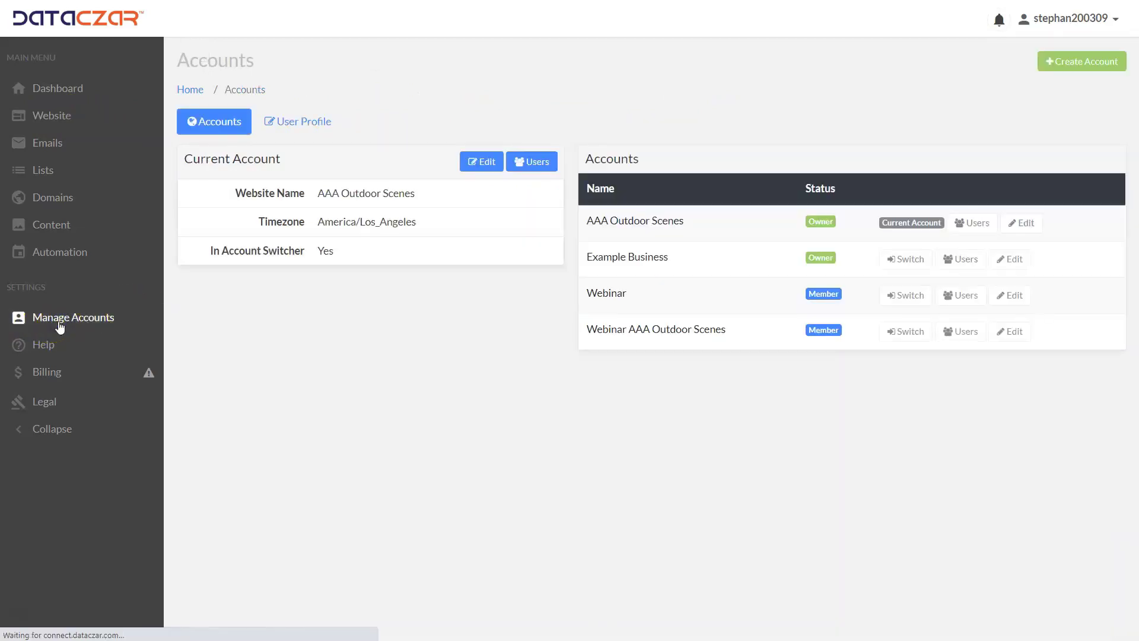
drag(418, 193, 314, 199)
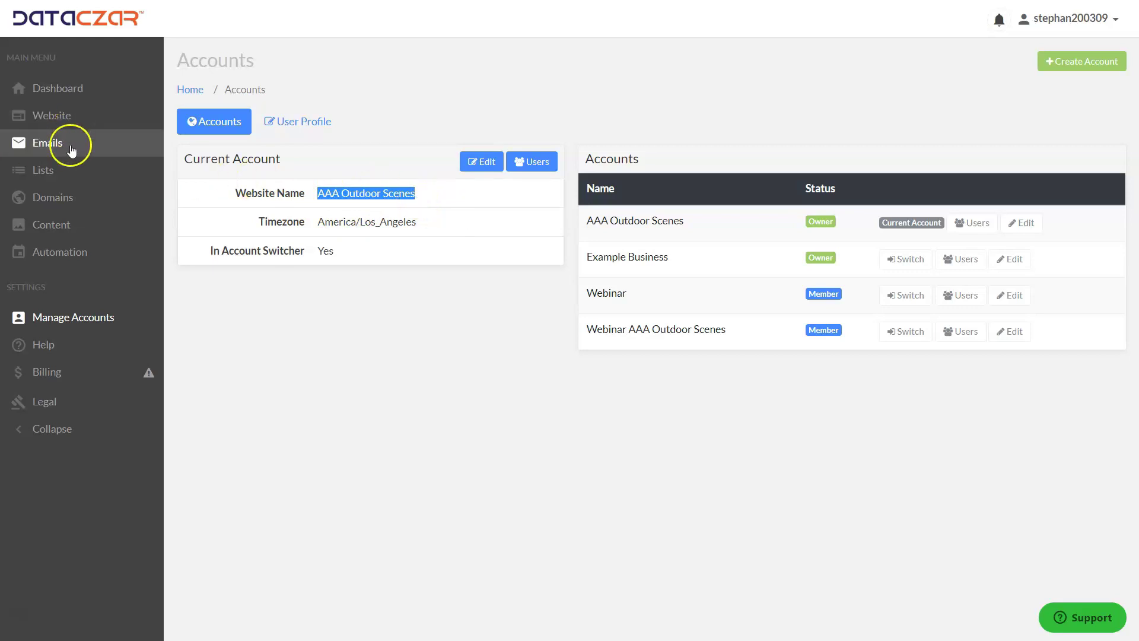
click(423, 195)
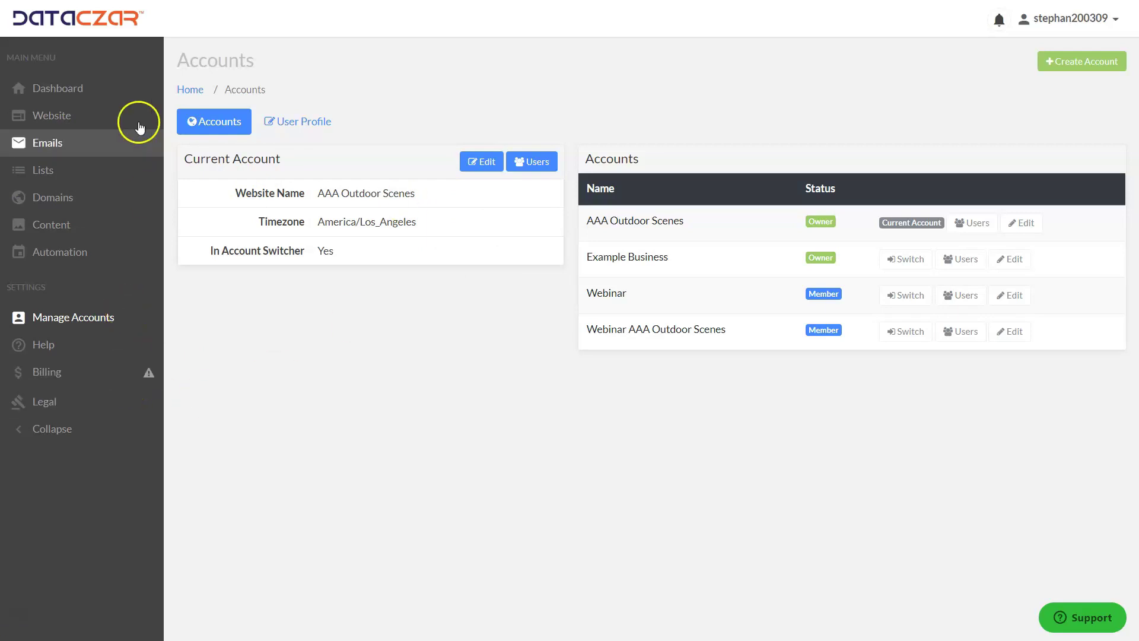
- Revisit the website's settings and return to the website overview
click(83, 118)
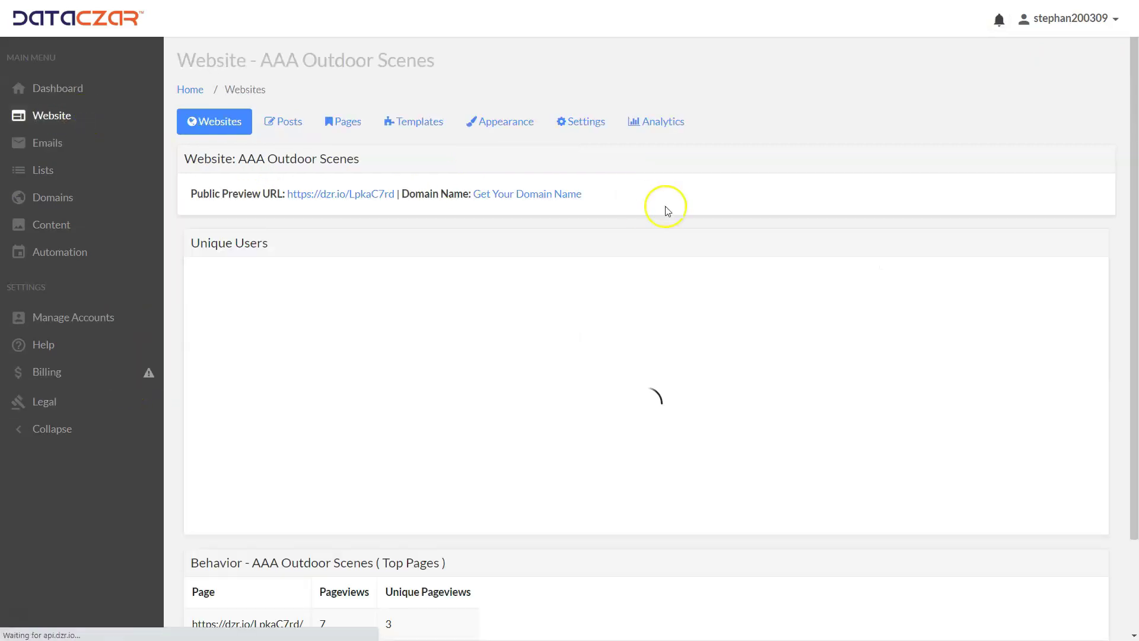
click(592, 127)
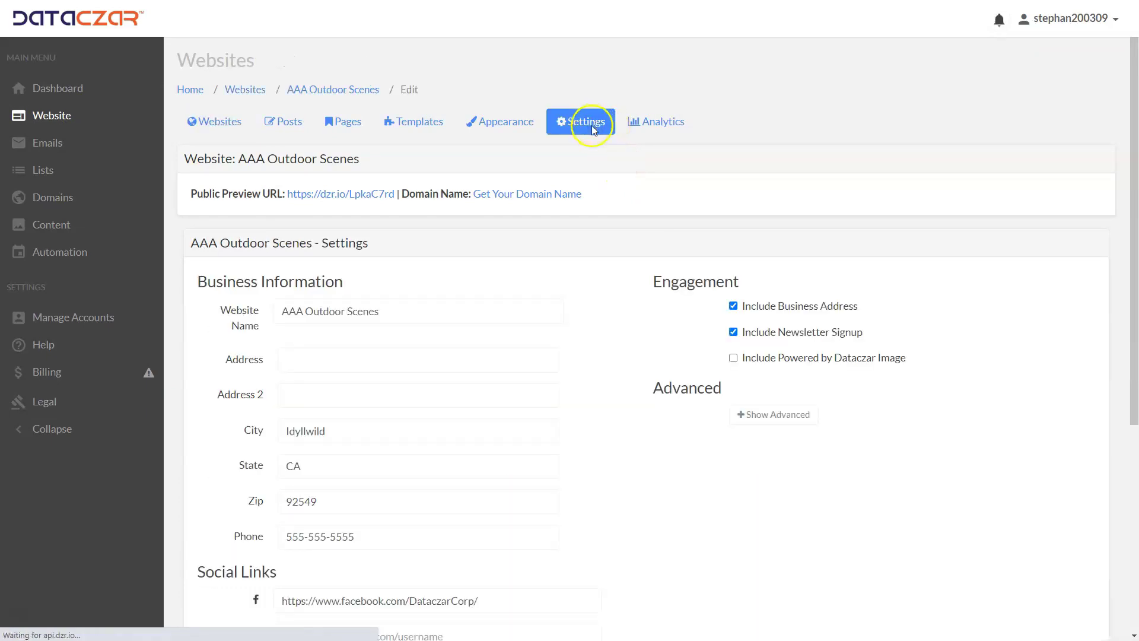
click(66, 120)
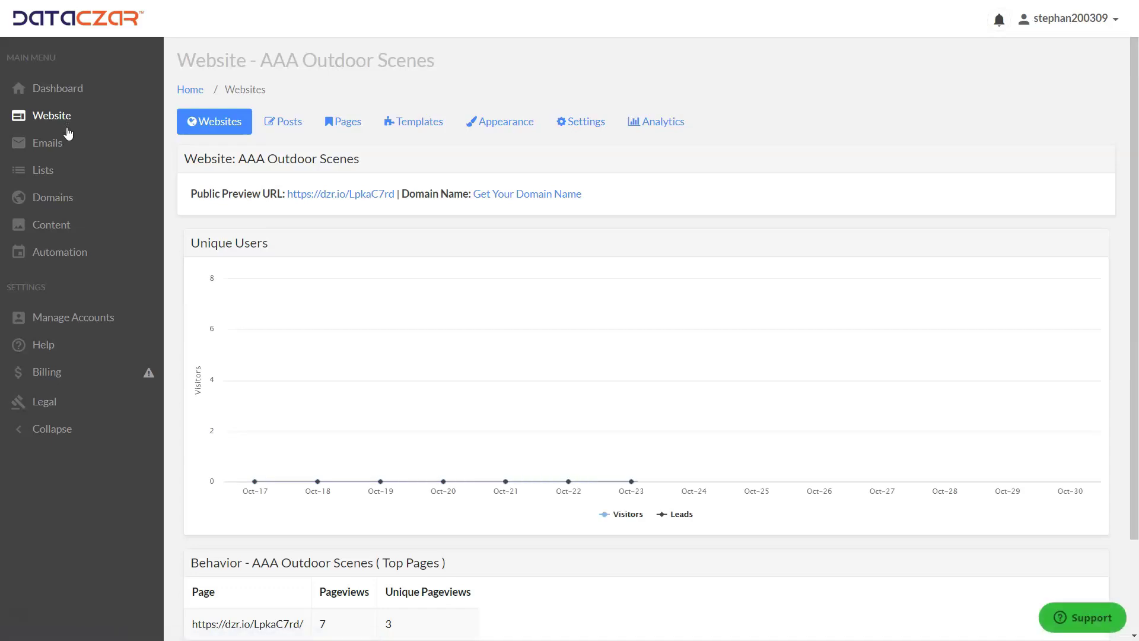
- Switch to the public AAA Outdoor Scenes site, reload it, review the Home page down to the footer, and open the Contact page
click(70, 143)
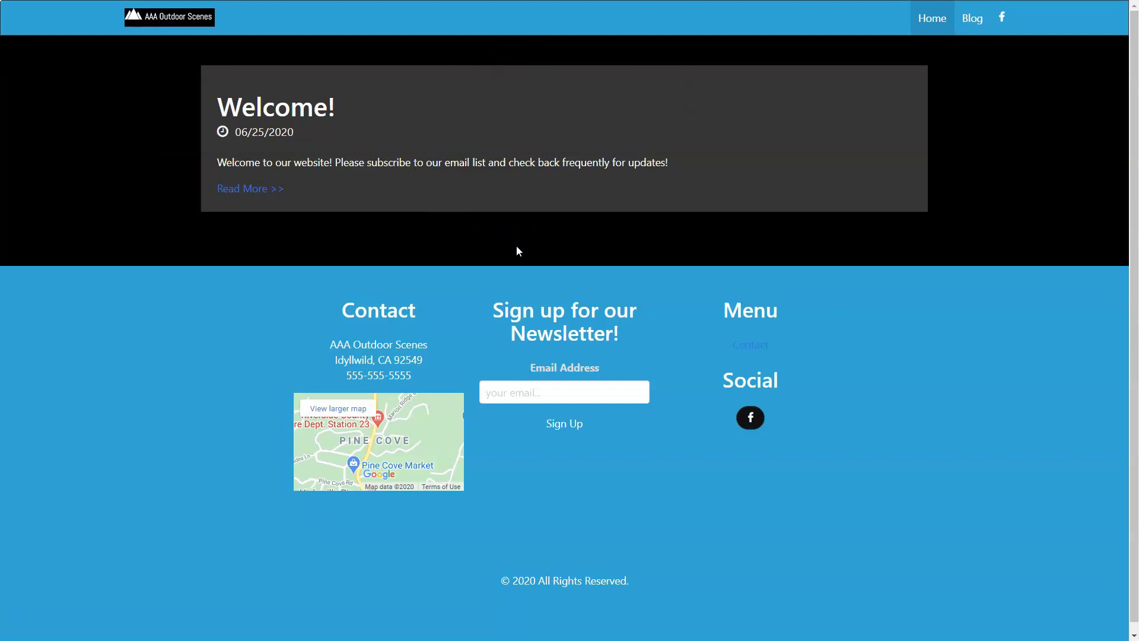
key(F5)
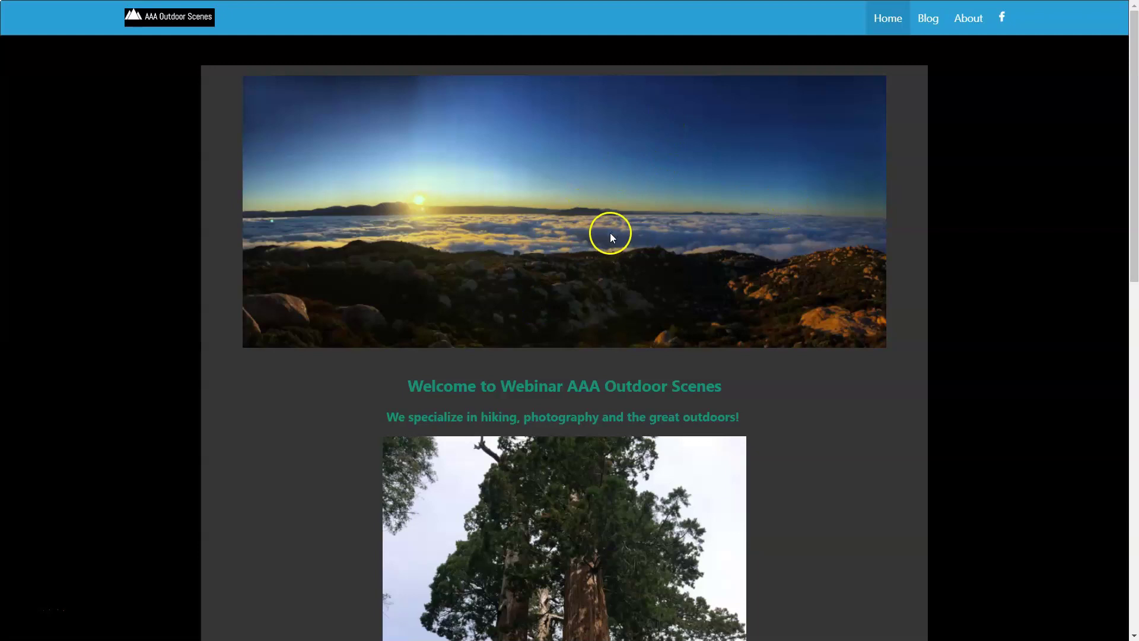
scroll(610, 238, down, 10)
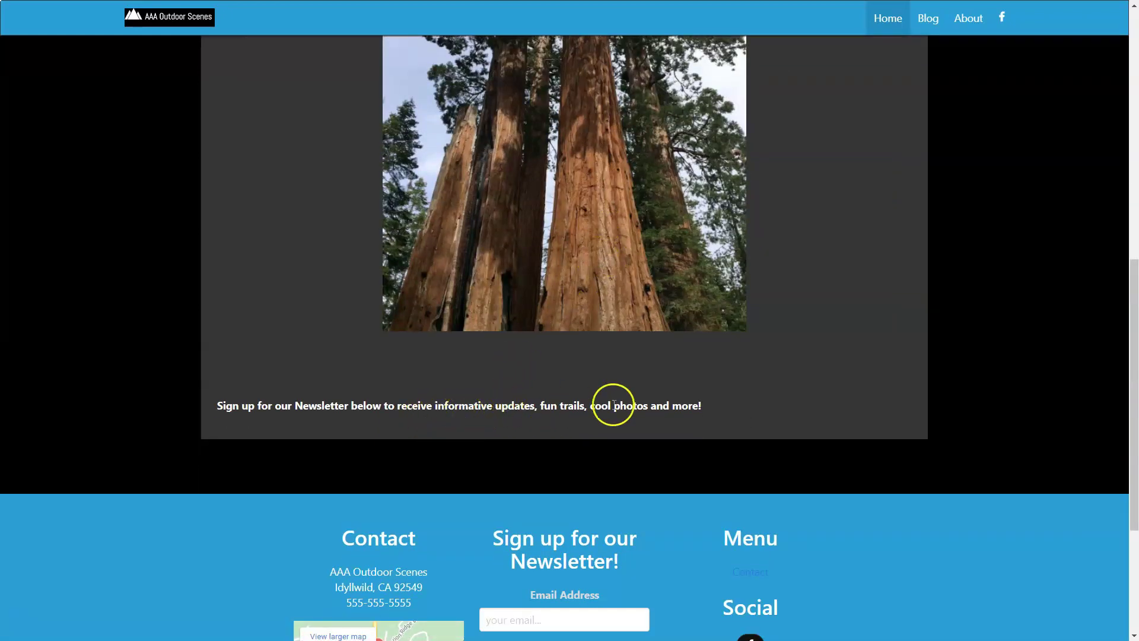
scroll(628, 403, down, 4)
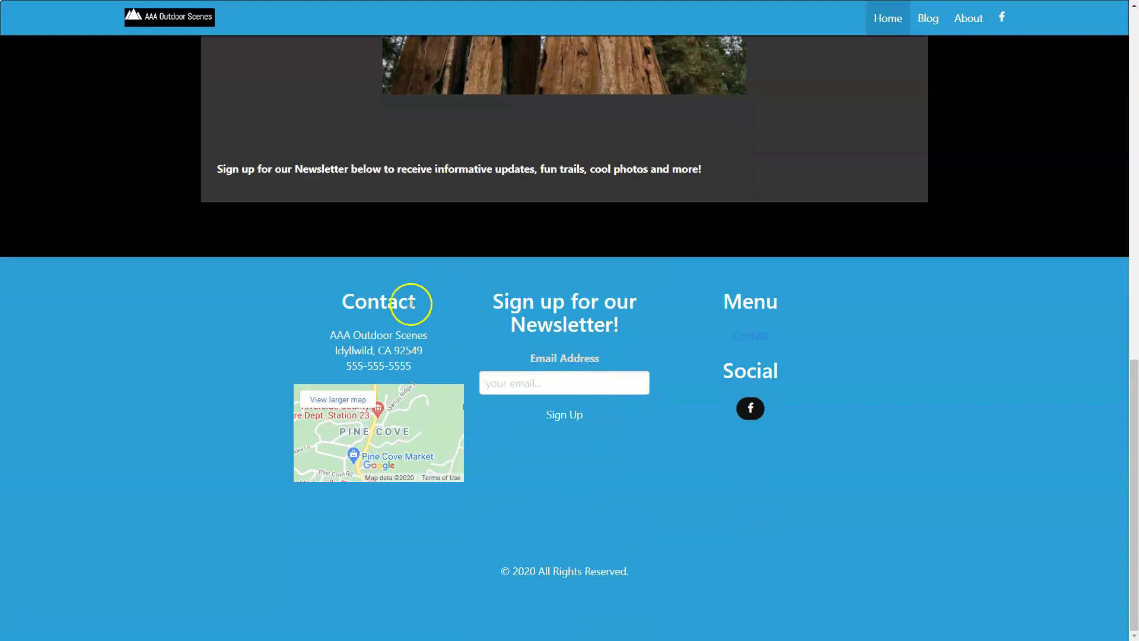
click(763, 340)
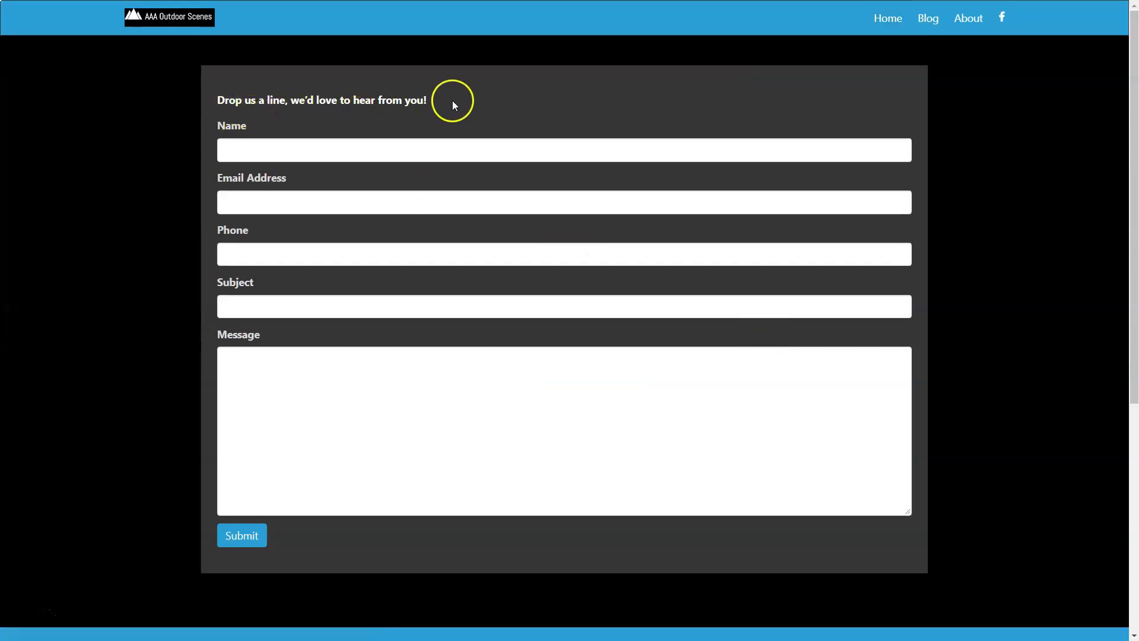
- Go back to the public site's Home page and open the Blog page to examine its images, welcome heading and El Cajon Mountain post
click(869, 23)
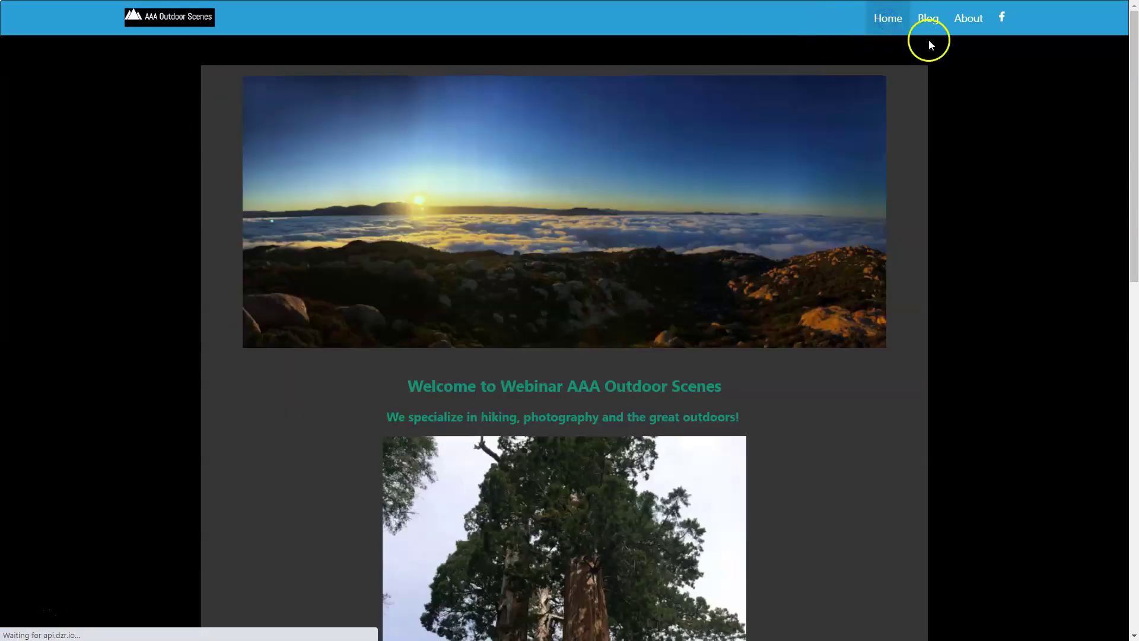
click(930, 25)
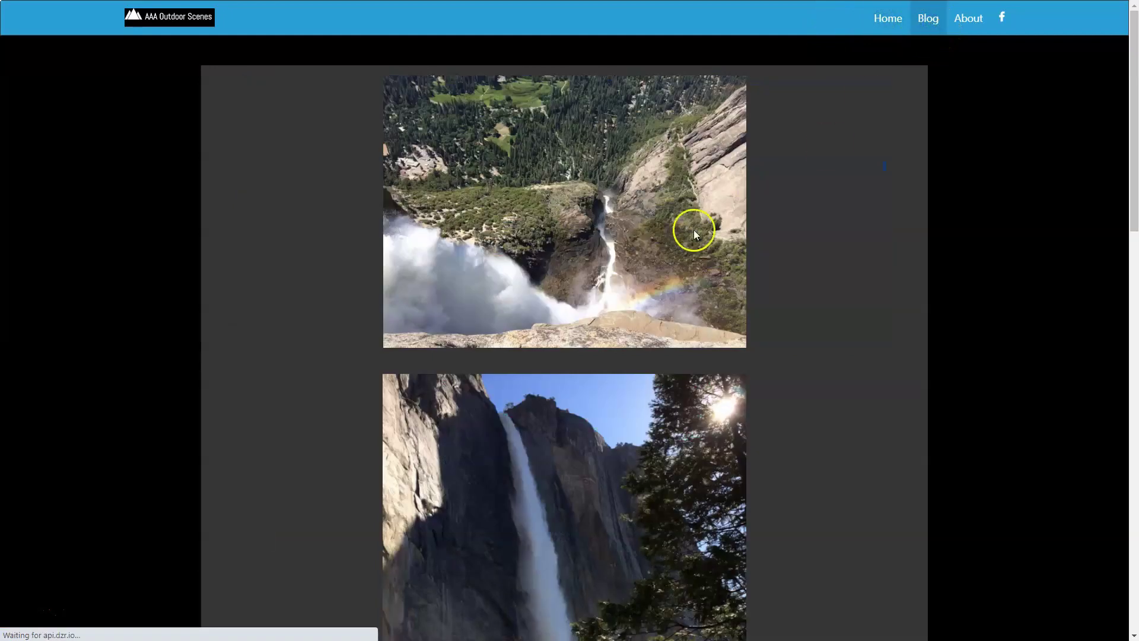
scroll(645, 293, down, 6)
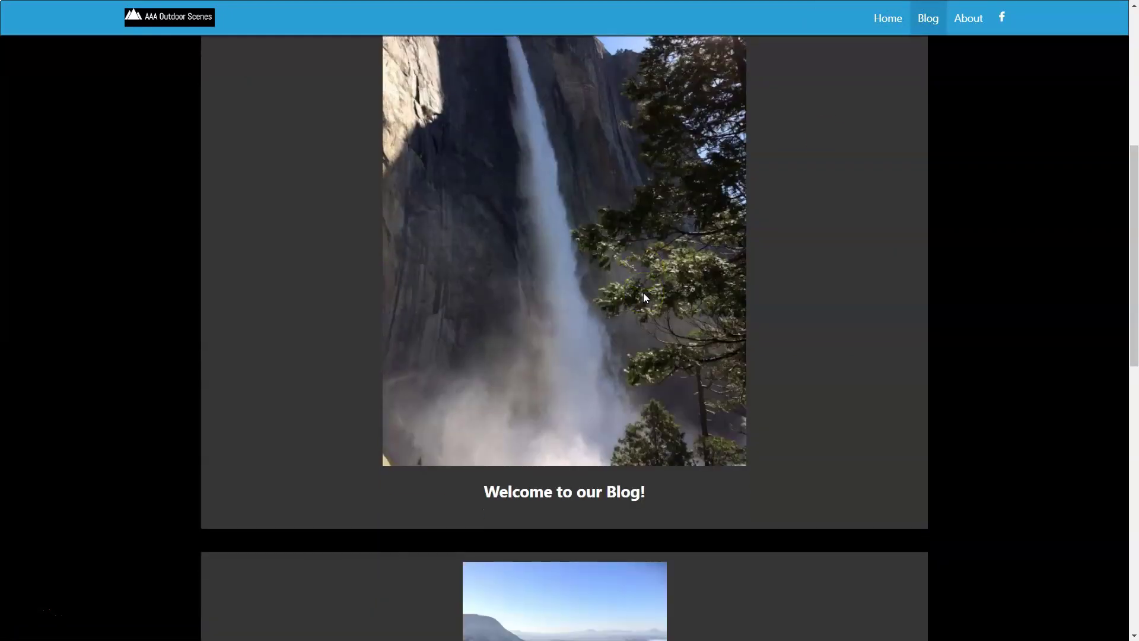
scroll(643, 293, down, 4)
scroll(640, 291, down, 4)
scroll(640, 295, up, 3)
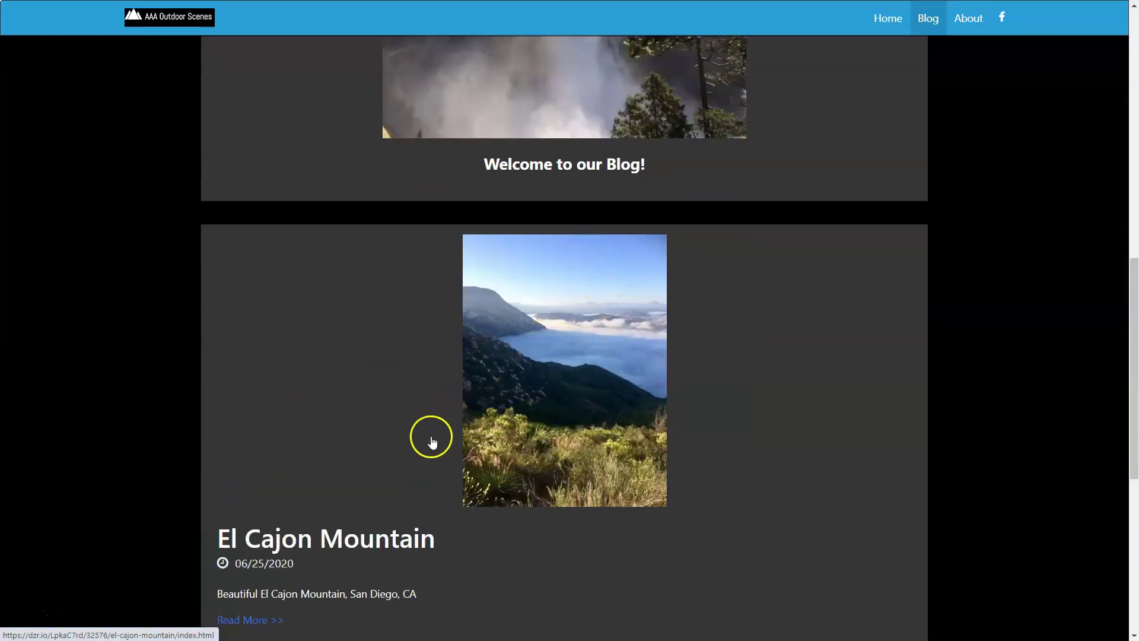
scroll(427, 418, down, 2)
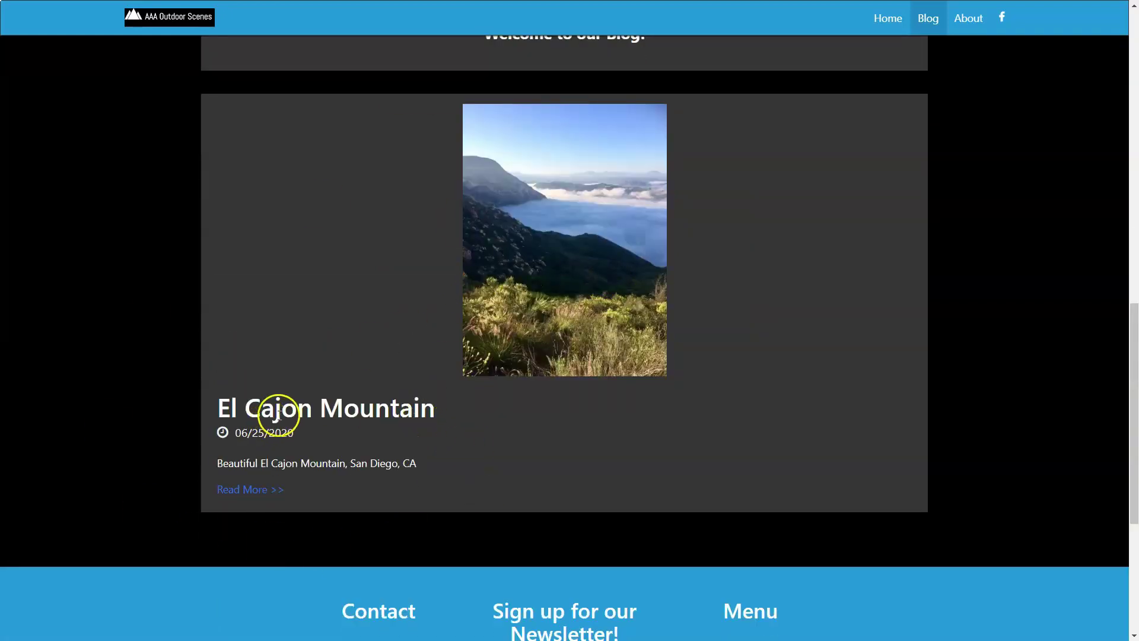
scroll(332, 408, up, 10)
scroll(440, 270, down, 1)
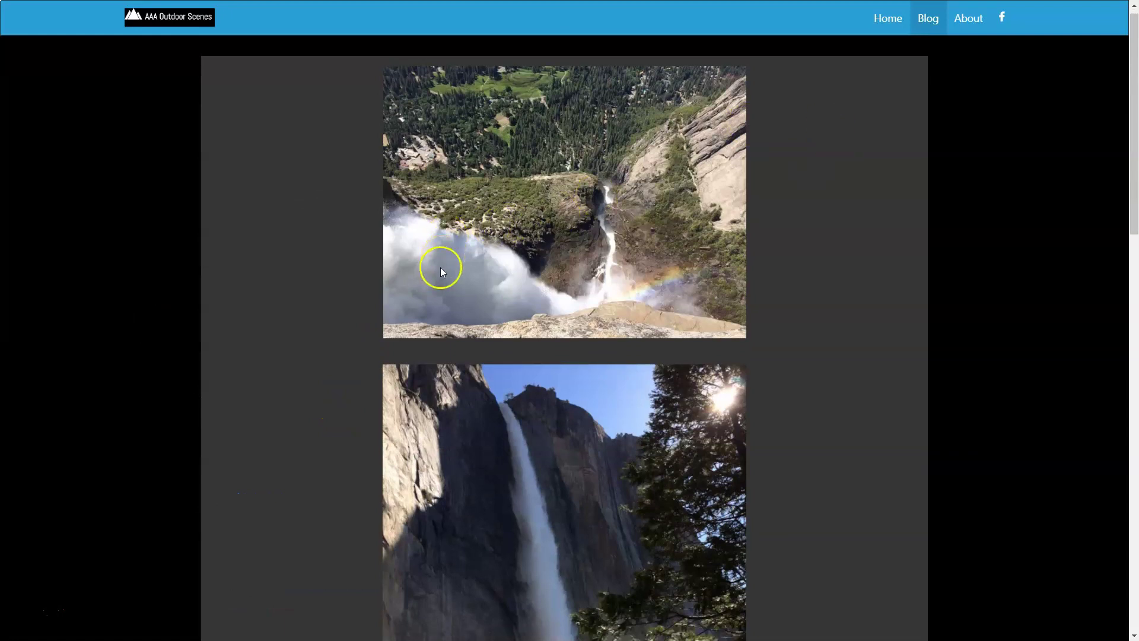
scroll(440, 272, down, 10)
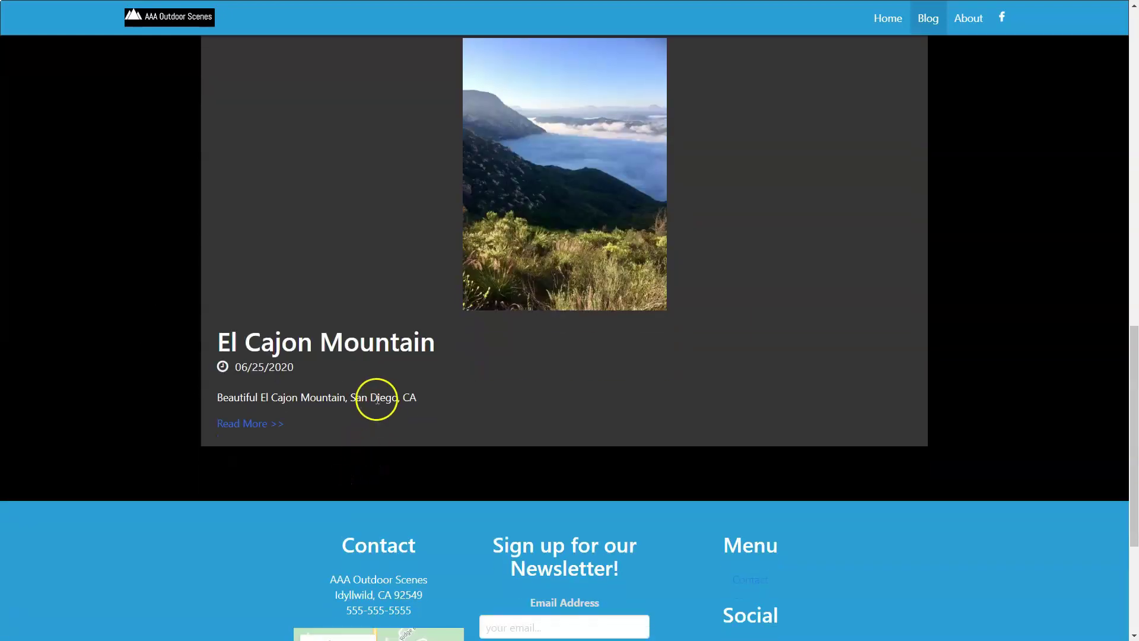
scroll(646, 243, up, 12)
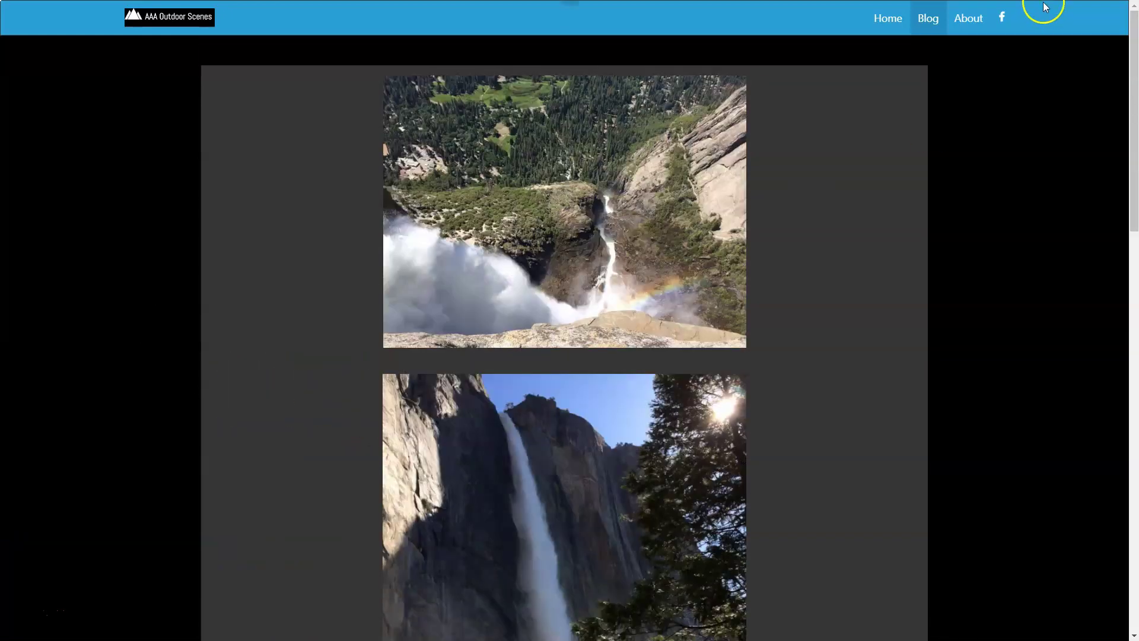
- View the public About page, test the header's Facebook link, and return to the Home page
click(968, 18)
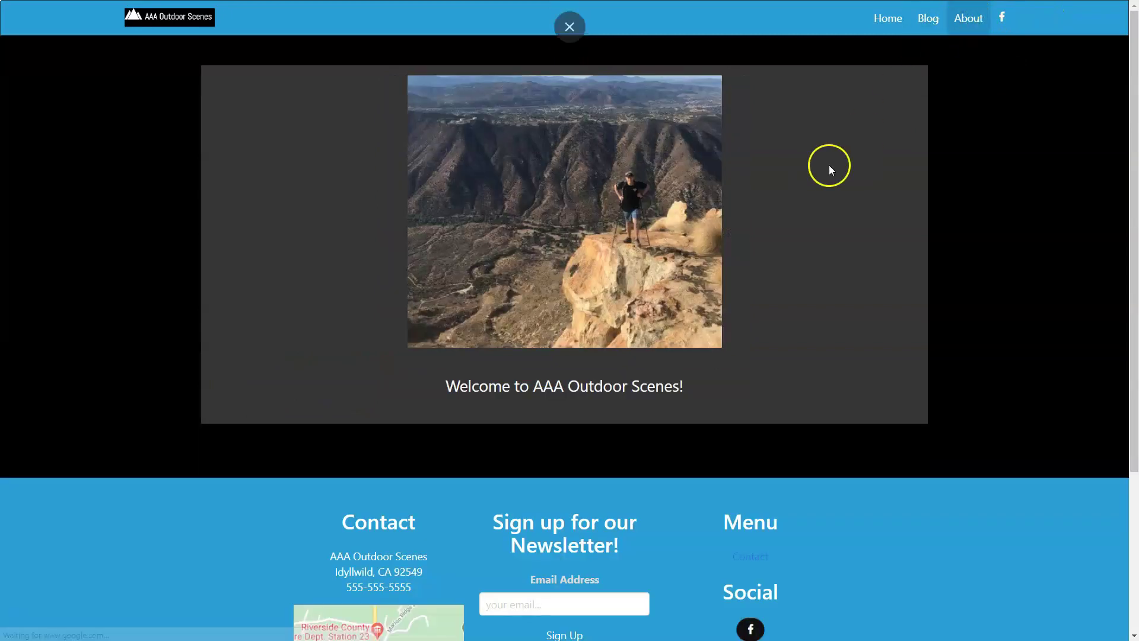
click(1003, 18)
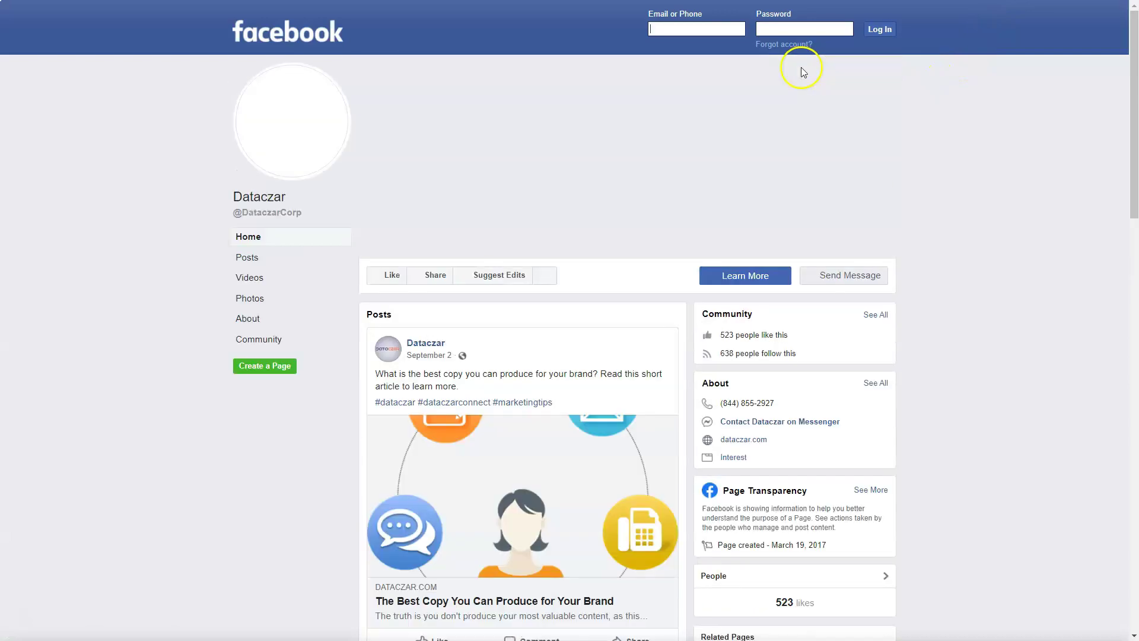
key(ctrl+w)
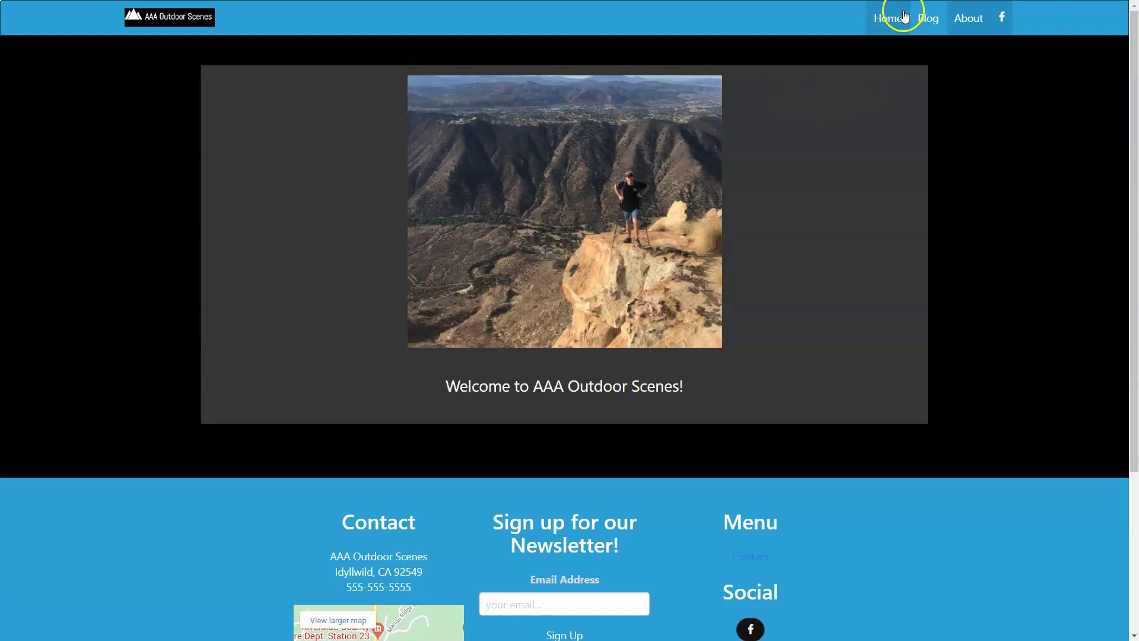
click(886, 20)
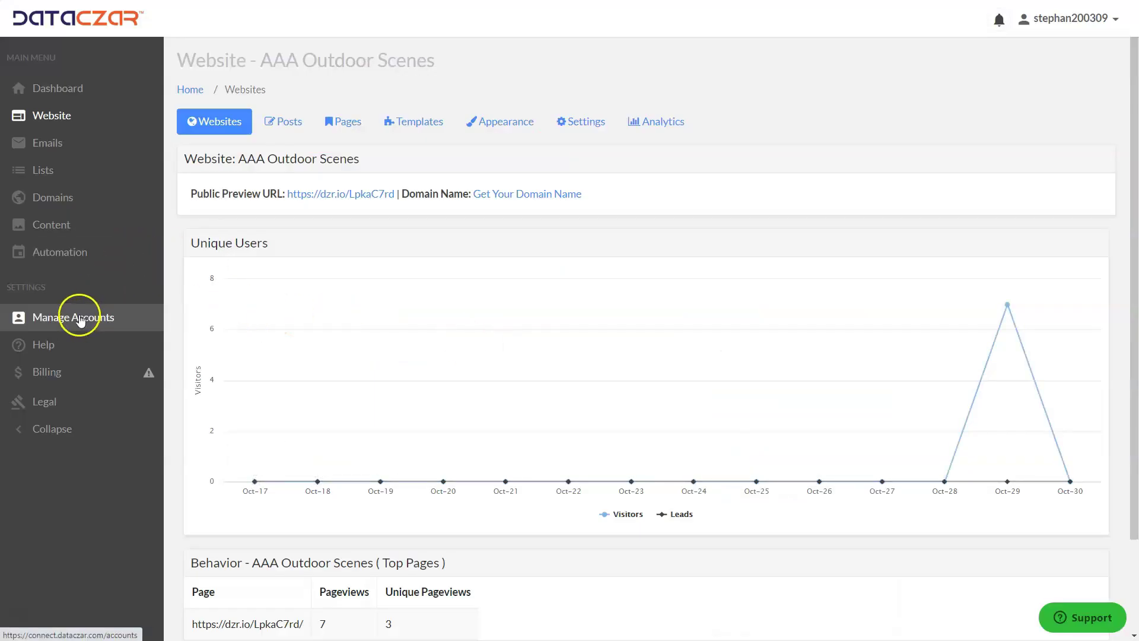
- Switch to Dataczar Connect, view the Help page's resources, and return to the Dashboard
click(49, 350)
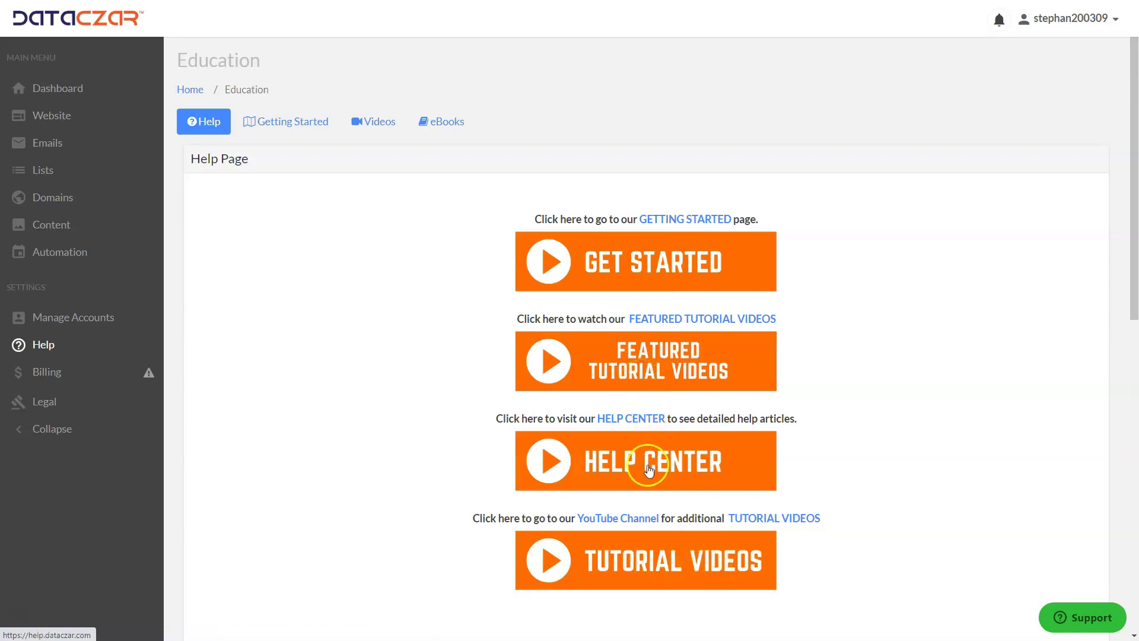
click(75, 89)
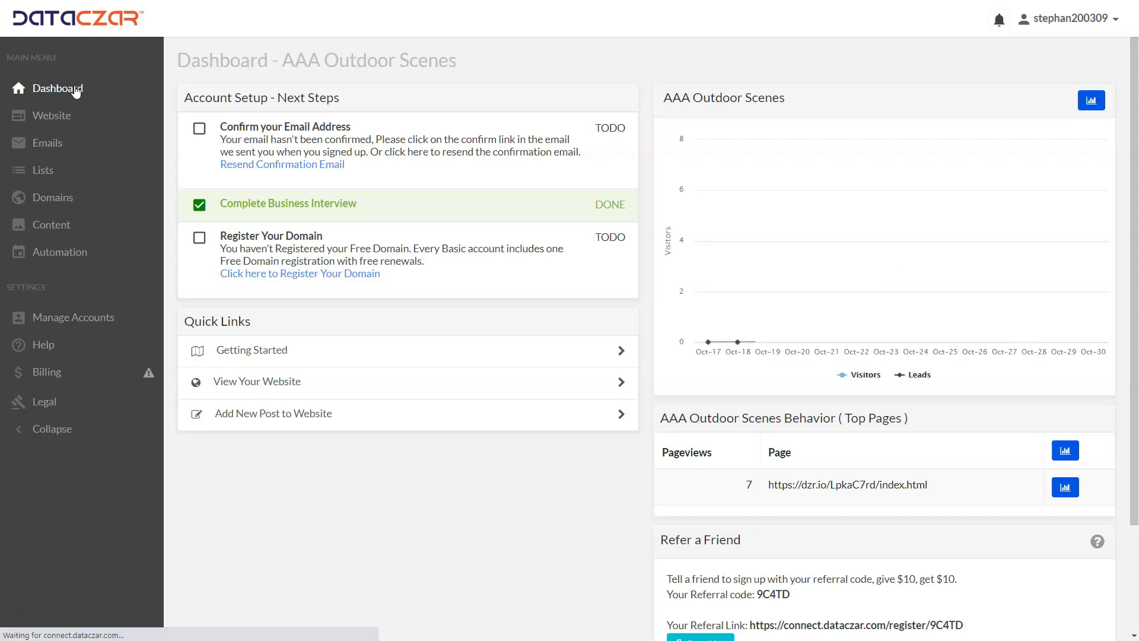